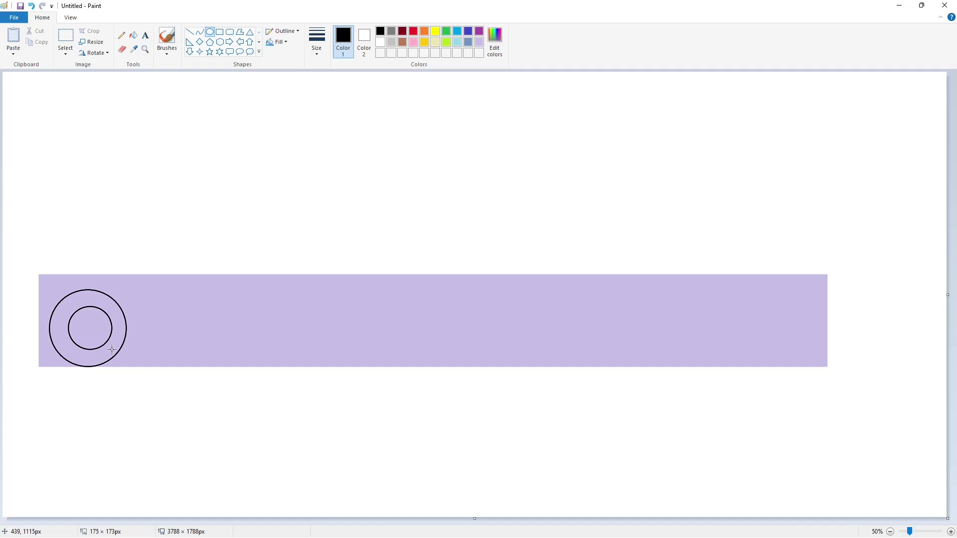
Draw two vertical black lines upward from the left edges of the outer and inner circles.
{"action": "left_click", "coordinate": [153, 340]}
{"action": "left_click", "coordinate": [930, 532]}
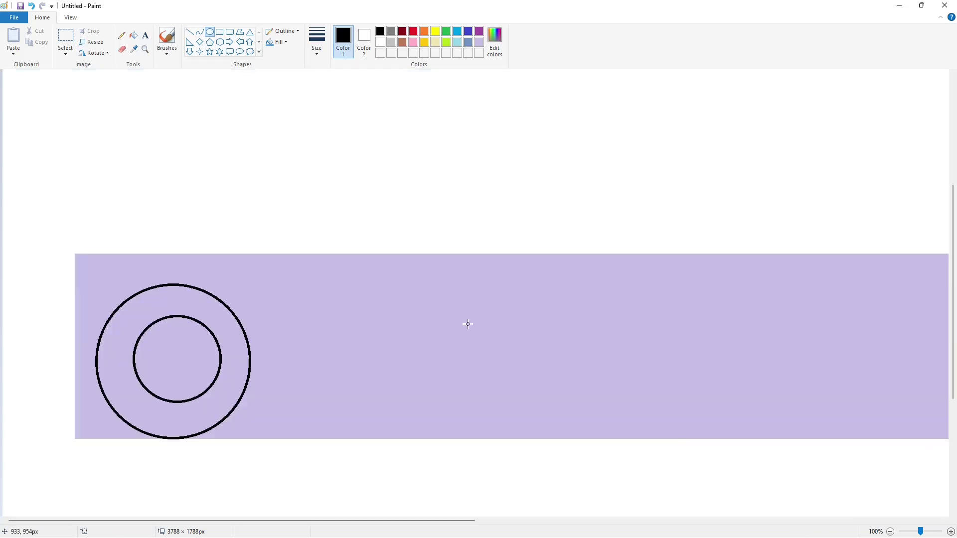
{"action": "left_click", "coordinate": [189, 31]}
{"action": "left_click_drag", "start_coordinate": [97, 362], "coordinate": [97, 101]}
{"action": "left_click", "coordinate": [327, 298]}
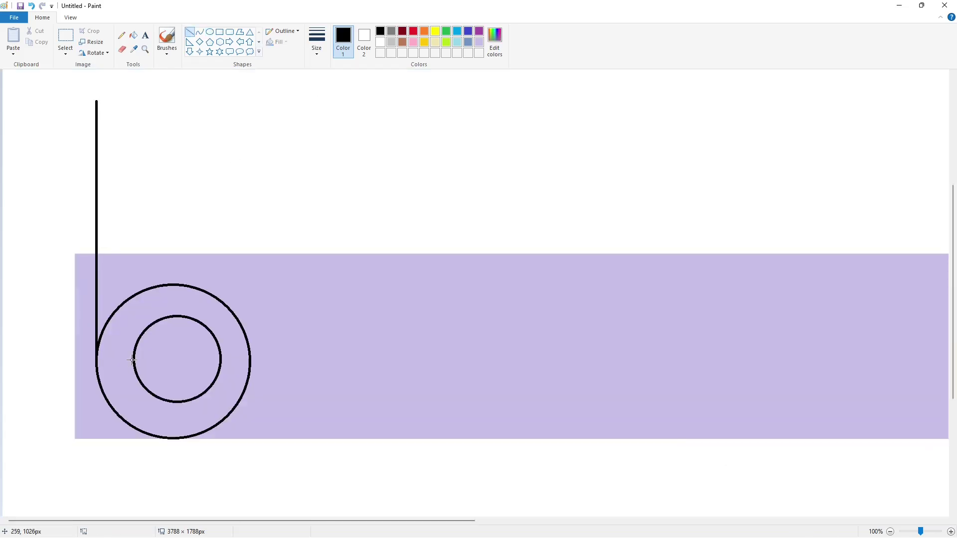
{"action": "left_click_drag", "start_coordinate": [134, 357], "coordinate": [133, 77]}
{"action": "left_click", "coordinate": [370, 324]}
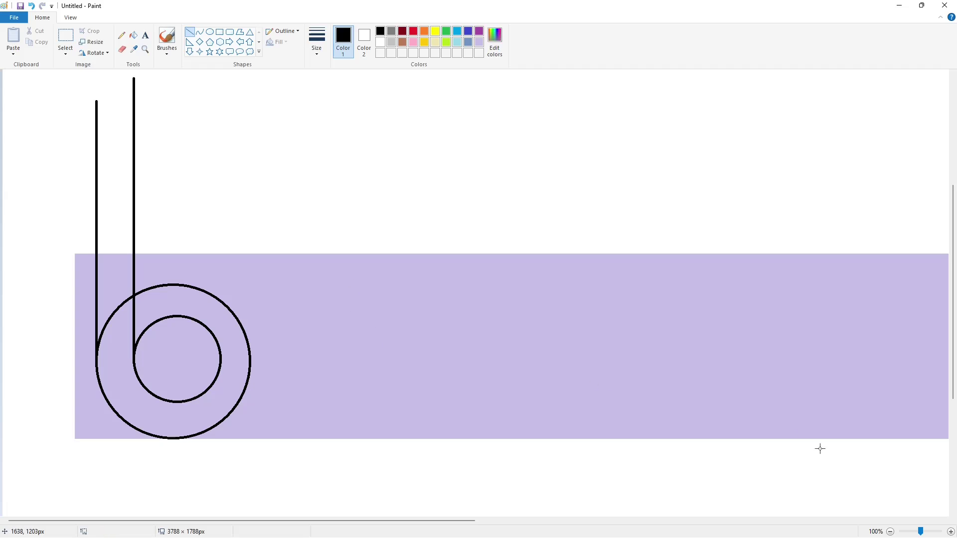
Cross the two vertical lines with a horizontal line, then fill the stem below it and the ring between the circles with black.
{"action": "left_click", "coordinate": [890, 532]}
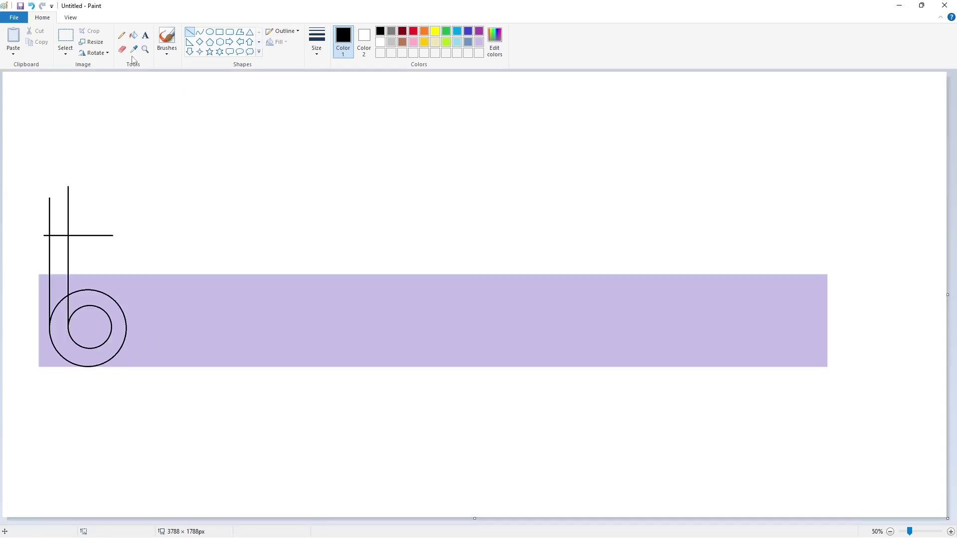
{"action": "left_click", "coordinate": [134, 36]}
{"action": "left_click", "coordinate": [59, 256]}
{"action": "left_click", "coordinate": [59, 287]}
{"action": "left_click", "coordinate": [117, 311]}
Draw a purple circle fitting the stem's upper end and fill the leftover guide lines and stem corners with white.
{"action": "left_click", "coordinate": [951, 532]}
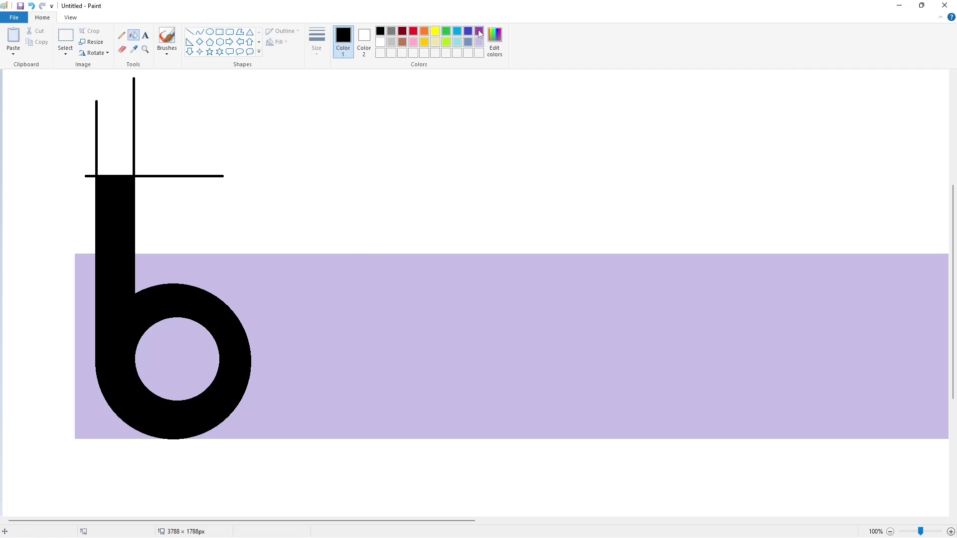
{"action": "left_click", "coordinate": [210, 31]}
{"action": "left_click_drag", "start_coordinate": [96, 176], "coordinate": [134, 214]}
{"action": "left_click", "coordinate": [133, 35]}
{"action": "left_click", "coordinate": [380, 42]}
{"action": "left_click", "coordinate": [133, 155]}
{"action": "left_click", "coordinate": [100, 176]}
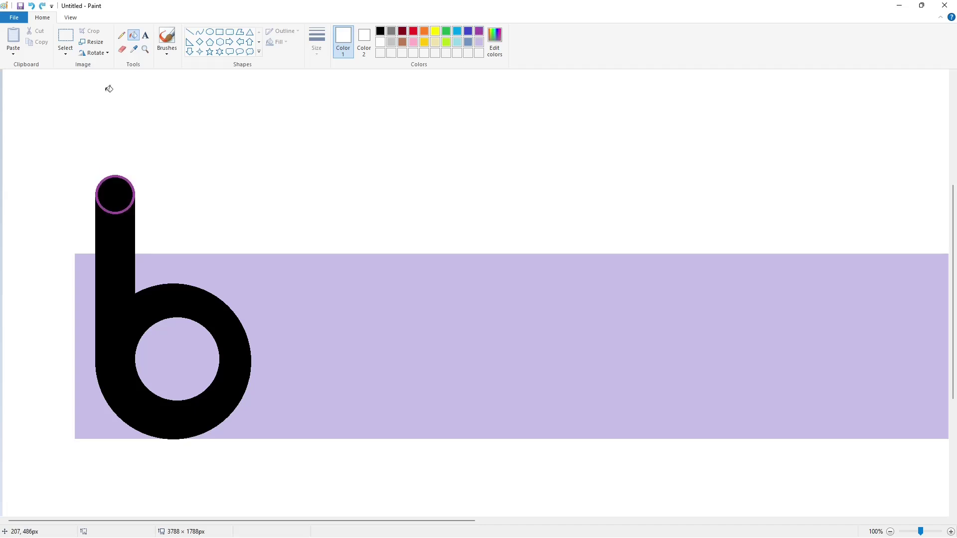
Copy the stem's upper end with its purple circle and place the copy above the letter, to its right.
{"action": "left_click", "coordinate": [65, 34]}
{"action": "left_click_drag", "start_coordinate": [62, 148], "coordinate": [277, 163]}
{"action": "key", "text": "ctrl+c"}
{"action": "key", "text": "ctrl+v"}
Fill the purple outline on the stem with black and the black parts of the copy with white, leaving a bare purple ring.
{"action": "left_click", "coordinate": [134, 35]}
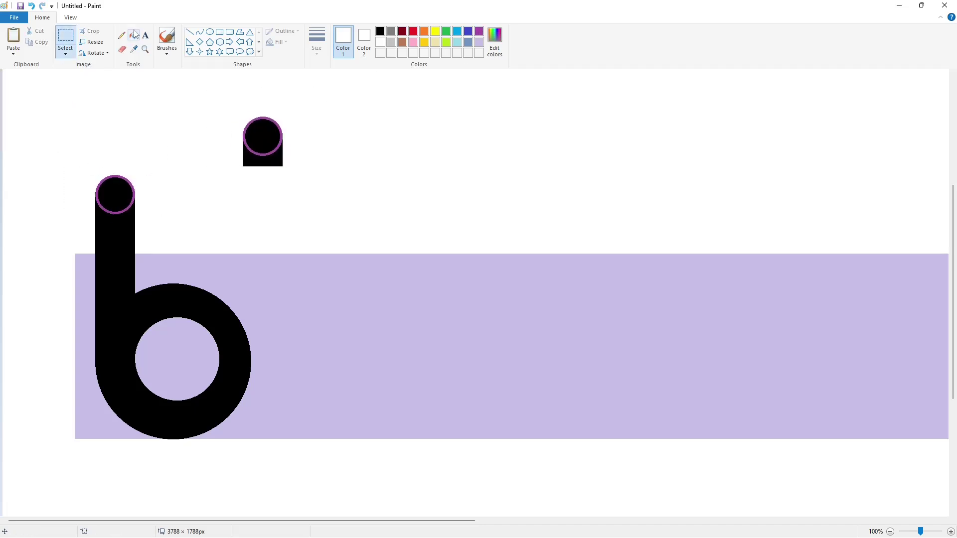
{"action": "left_click", "coordinate": [380, 31]}
{"action": "left_click", "coordinate": [134, 187]}
{"action": "left_click", "coordinate": [380, 42]}
{"action": "left_click", "coordinate": [263, 136]}
{"action": "left_click", "coordinate": [262, 161]}
Copy the bare purple ring and place the copy over the lowest part of the letter's black bowl.
{"action": "left_click", "coordinate": [66, 40]}
{"action": "left_click_drag", "start_coordinate": [204, 93], "coordinate": [337, 189]}
{"action": "key", "text": "ctrl+c"}
{"action": "key", "text": "ctrl+v"}
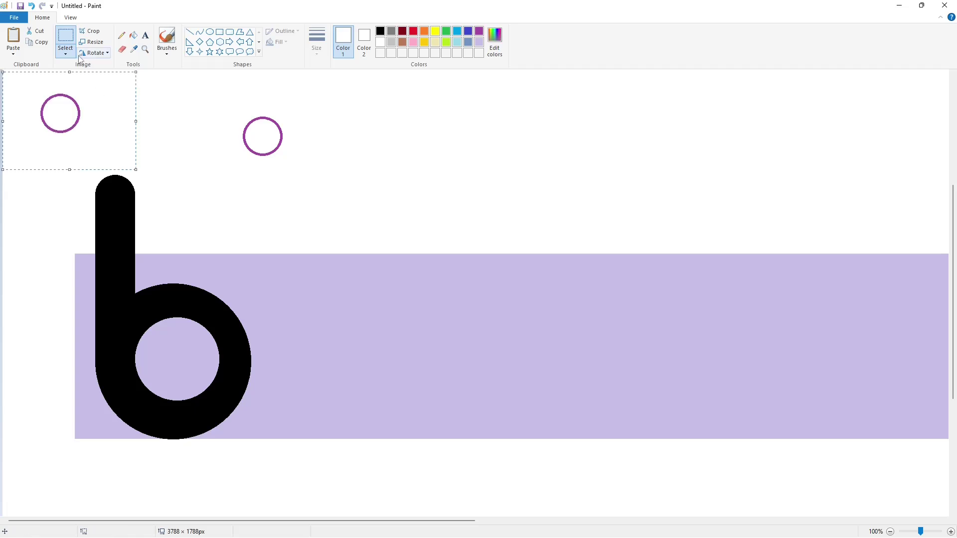
{"action": "left_click_drag", "start_coordinate": [59, 116], "coordinate": [175, 419]}
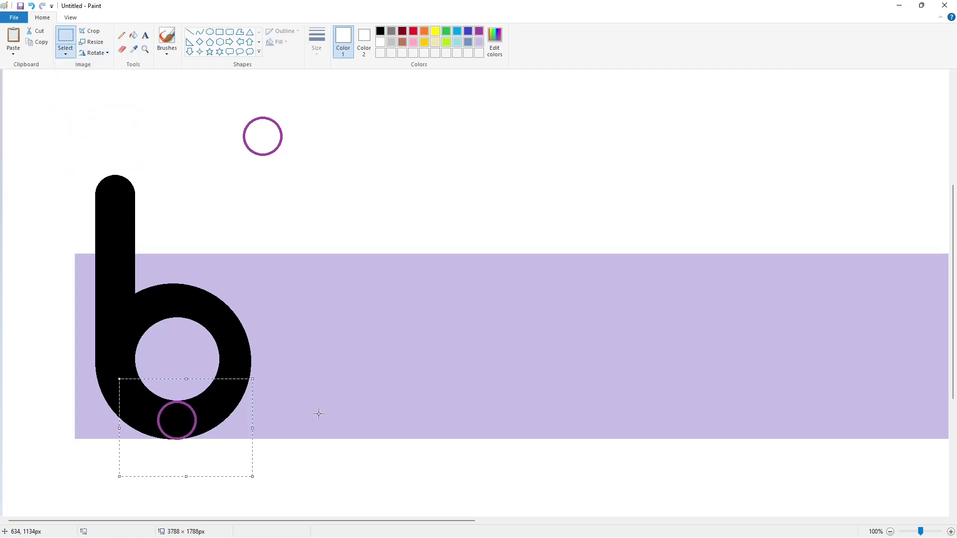
{"action": "left_click", "coordinate": [576, 465]}
Separate the bowl from the stem with a vertical lavender line and fill the right part of the bowl with lavender.
{"action": "scroll", "coordinate": [576, 466], "scroll_direction": "down", "scroll_amount": 1, "text": "ctrl"}
{"action": "left_click", "coordinate": [133, 35]}
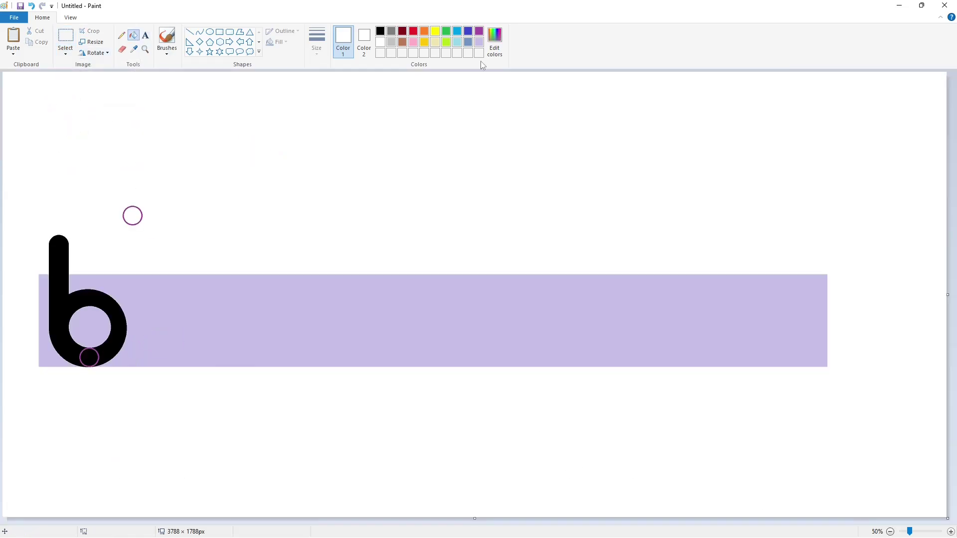
{"action": "left_click", "coordinate": [479, 42]}
{"action": "left_click", "coordinate": [118, 323]}
{"action": "key", "text": "ctrl+z"}
{"action": "left_click", "coordinate": [950, 532]}
{"action": "left_click", "coordinate": [189, 32]}
{"action": "left_click_drag", "start_coordinate": [138, 251], "coordinate": [138, 150]}
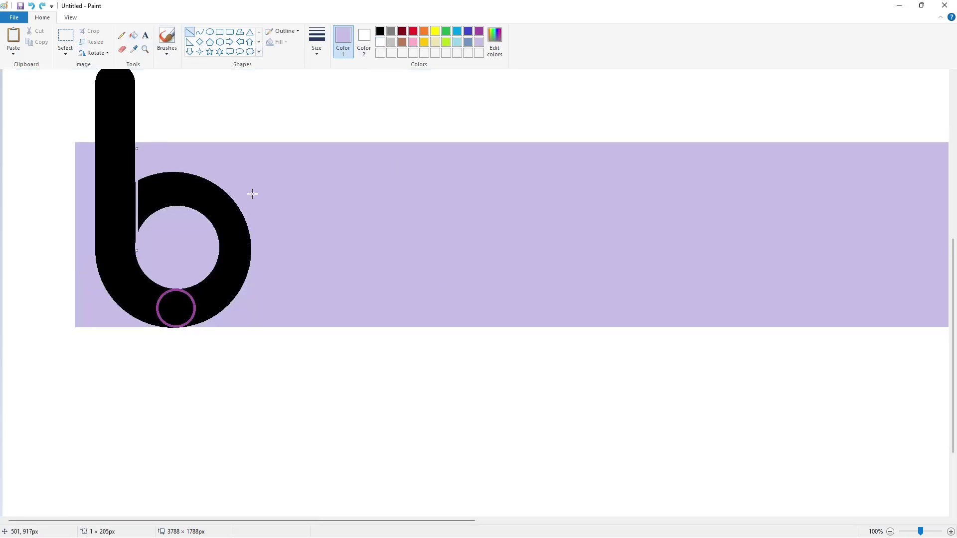
{"action": "key", "text": "Left"}
{"action": "left_click", "coordinate": [133, 35]}
{"action": "left_click", "coordinate": [196, 183]}
Fill the purple ring at the curve's end and the remains of the separating line with black.
{"action": "left_click", "coordinate": [890, 532]}
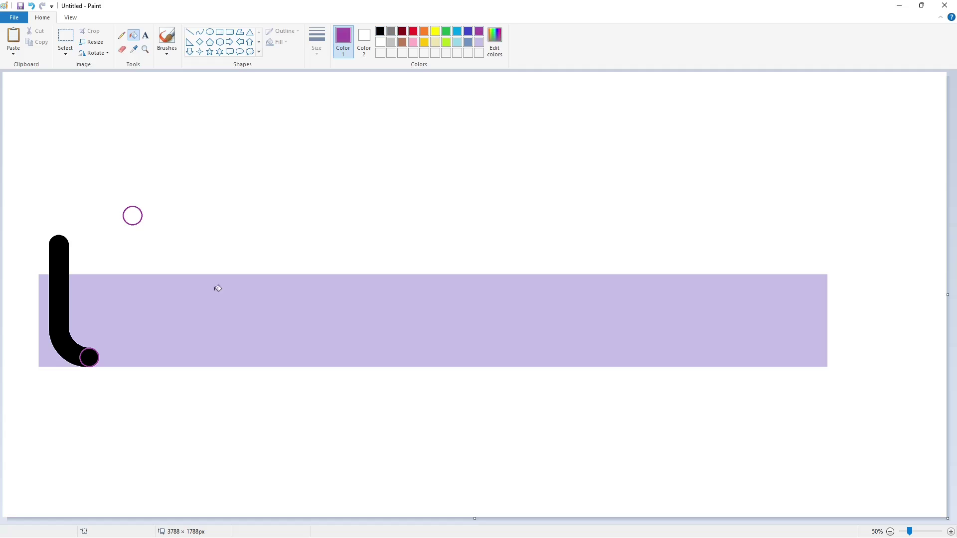
{"action": "left_click", "coordinate": [90, 354]}
{"action": "left_click", "coordinate": [65, 311]}
Draw a horizontal white line along the curve's lower edge and fill the lavender area to the letter's left with white.
{"action": "left_click", "coordinate": [950, 531]}
{"action": "scroll", "coordinate": [329, 413], "scroll_direction": "down", "scroll_amount": 3}
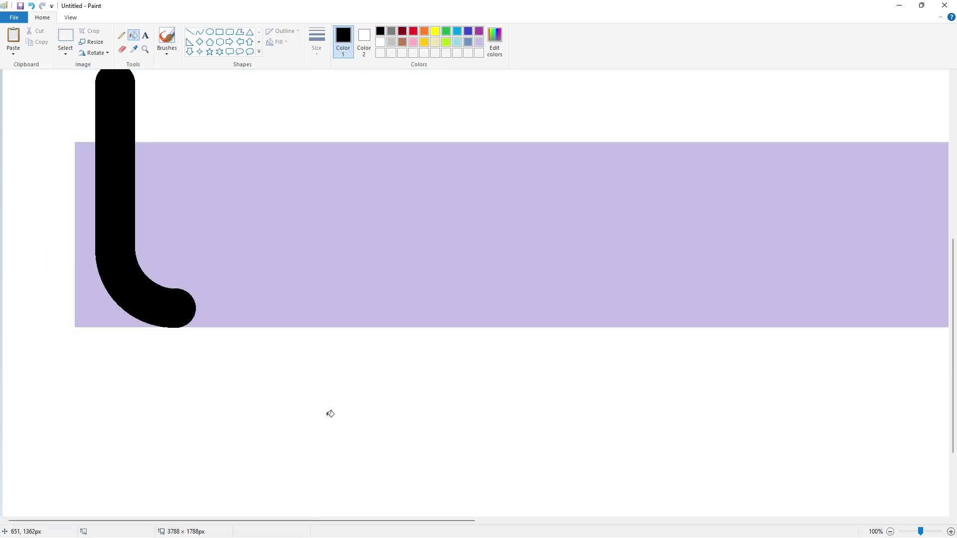
{"action": "left_click", "coordinate": [381, 42]}
{"action": "left_click", "coordinate": [189, 31]}
{"action": "left_click_drag", "start_coordinate": [145, 334], "coordinate": [198, 334]}
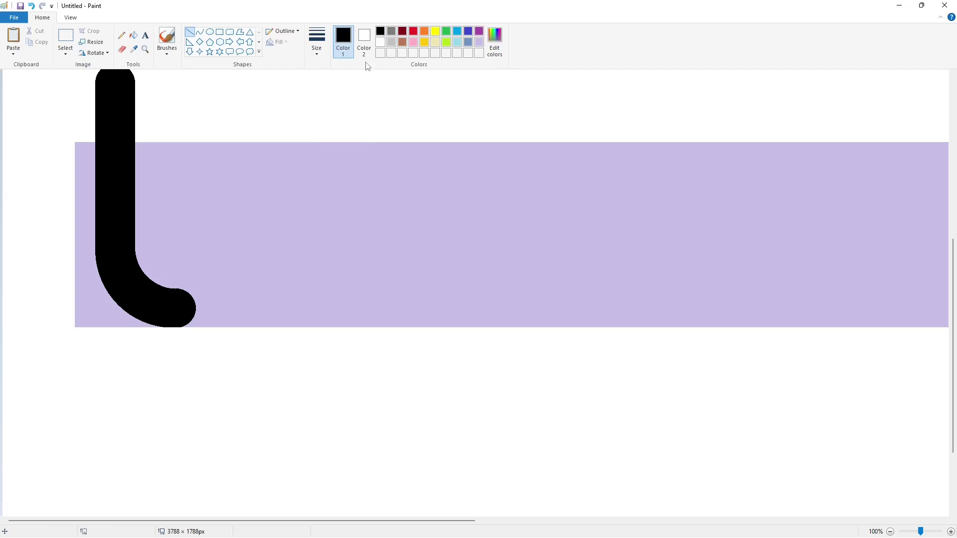
{"action": "left_click", "coordinate": [134, 35]}
{"action": "left_click", "coordinate": [87, 279]}
{"action": "left_click", "coordinate": [889, 531]}
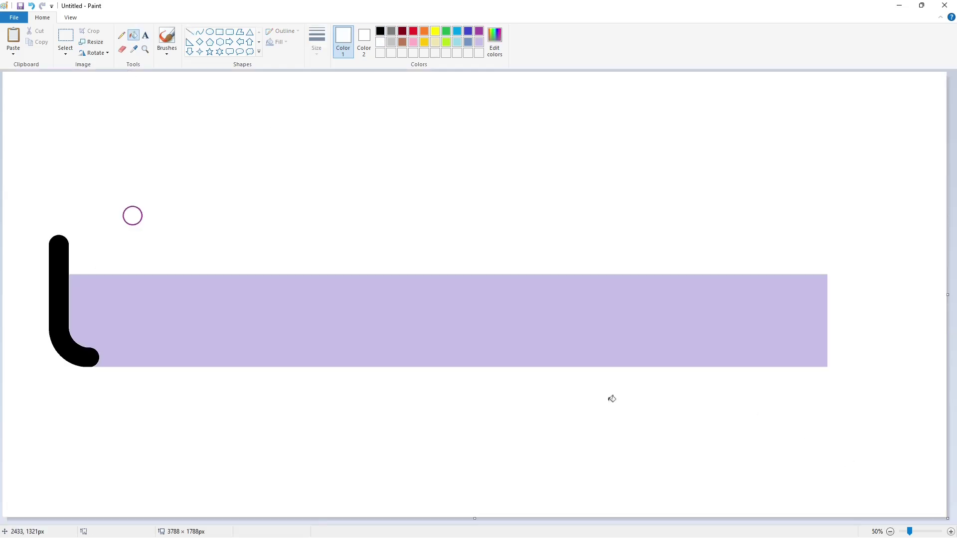
Draw a small black circle to the right of the first letter, touching the lavender band's upper edge.
{"action": "left_click", "coordinate": [210, 31]}
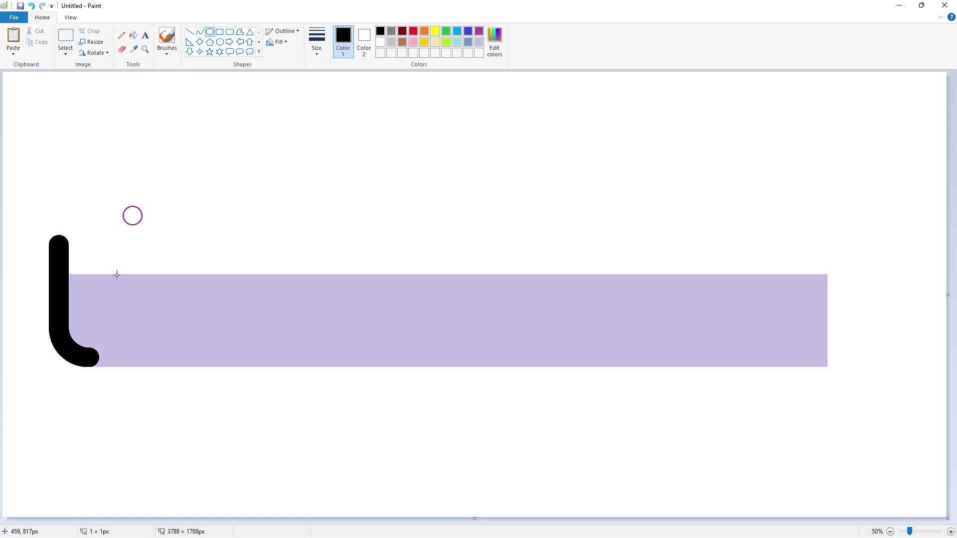
{"action": "left_click_drag", "start_coordinate": [133, 292], "coordinate": [133, 292]}
{"action": "left_click_drag", "start_coordinate": [124, 283], "coordinate": [122, 282]}
{"action": "left_click", "coordinate": [491, 341]}
{"action": "left_click", "coordinate": [950, 531]}
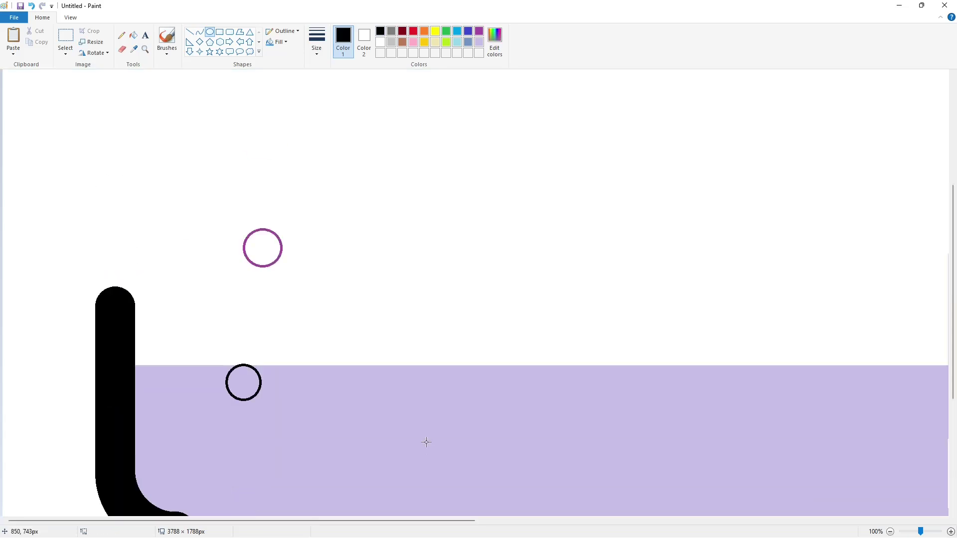
Copy the small black circle to the canvas's upper left and fill the copy's lavender background and interior with white.
{"action": "scroll", "coordinate": [425, 442], "scroll_direction": "down", "scroll_amount": 3}
{"action": "left_click", "coordinate": [65, 36]}
{"action": "left_click_drag", "start_coordinate": [209, 226], "coordinate": [289, 308]}
{"action": "key", "text": "ctrl+c"}
{"action": "key", "text": "ctrl+v"}
{"action": "left_click", "coordinate": [134, 36]}
{"action": "left_click", "coordinate": [380, 42]}
{"action": "left_click", "coordinate": [69, 130]}
{"action": "left_click", "coordinate": [39, 114]}
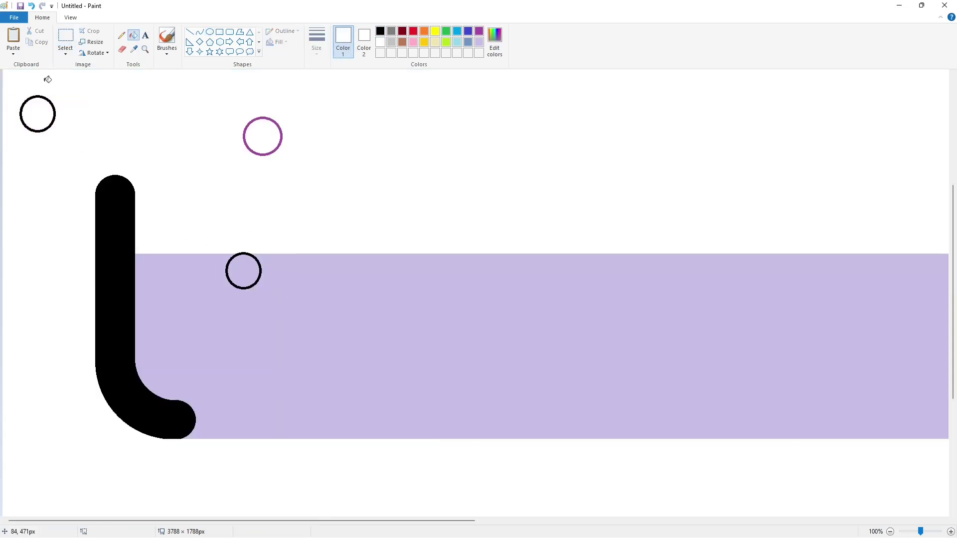
Place another copy of the black circle directly below the one on the band, touching the band's lower edge.
{"action": "left_click", "coordinate": [65, 36]}
{"action": "left_click_drag", "start_coordinate": [6, 77], "coordinate": [85, 160]}
{"action": "key", "text": "ctrl+c"}
{"action": "key", "text": "ctrl+v"}
{"action": "left_click_drag", "start_coordinate": [31, 105], "coordinate": [240, 272]}
{"action": "key", "text": "Down"}
{"action": "key", "text": "Down"}
{"action": "key", "text": "Down"}
{"action": "key", "text": "Down"}
{"action": "key", "text": "Down"}
{"action": "key", "text": "Down"}
{"action": "key", "text": "Down"}
{"action": "key", "text": "Down"}
{"action": "key", "text": "Down"}
{"action": "key", "text": "Down"}
{"action": "key", "text": "Down"}
{"action": "key", "text": "Down"}
{"action": "key", "text": "Down"}
{"action": "key", "text": "Down"}
{"action": "key", "text": "Down"}
{"action": "key", "text": "Down"}
{"action": "key", "text": "Down"}
{"action": "key", "text": "Down"}
{"action": "key", "text": "Down"}
{"action": "key", "text": "Down"}
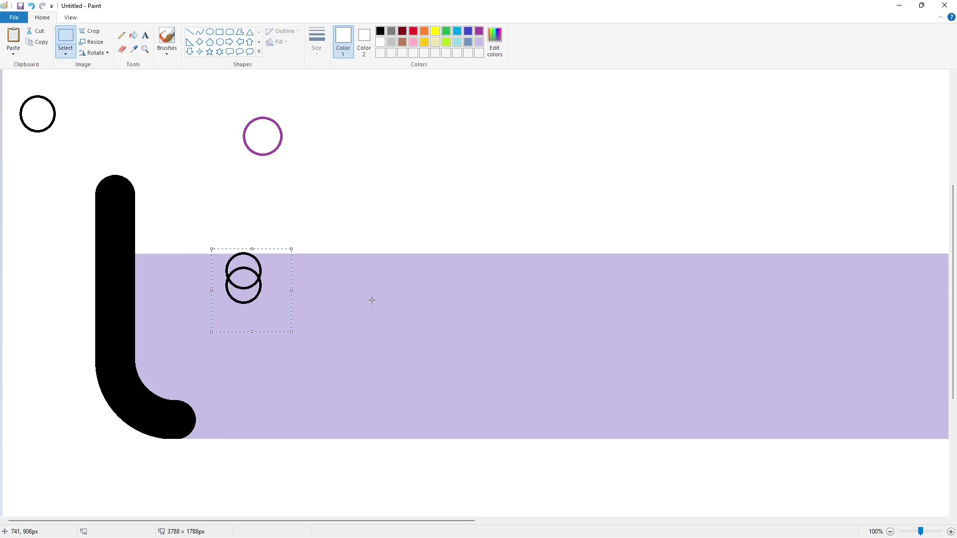
{"action": "key", "text": "Down"}
{"action": "key", "text": "Down"}
{"action": "key", "text": "Down"}
{"action": "key", "text": "Down"}
{"action": "key", "text": "Down"}
{"action": "key", "text": "Down"}
{"action": "key", "text": "Down"}
{"action": "key", "text": "Down"}
{"action": "key", "text": "Down"}
{"action": "key", "text": "Down"}
{"action": "key", "text": "Down"}
{"action": "key", "text": "Down"}
{"action": "key", "text": "Down"}
{"action": "key", "text": "Down"}
{"action": "key", "text": "Down"}
{"action": "key", "text": "Down"}
{"action": "key", "text": "Down"}
{"action": "key", "text": "Down"}
{"action": "key", "text": "Down"}
{"action": "key", "text": "Down"}
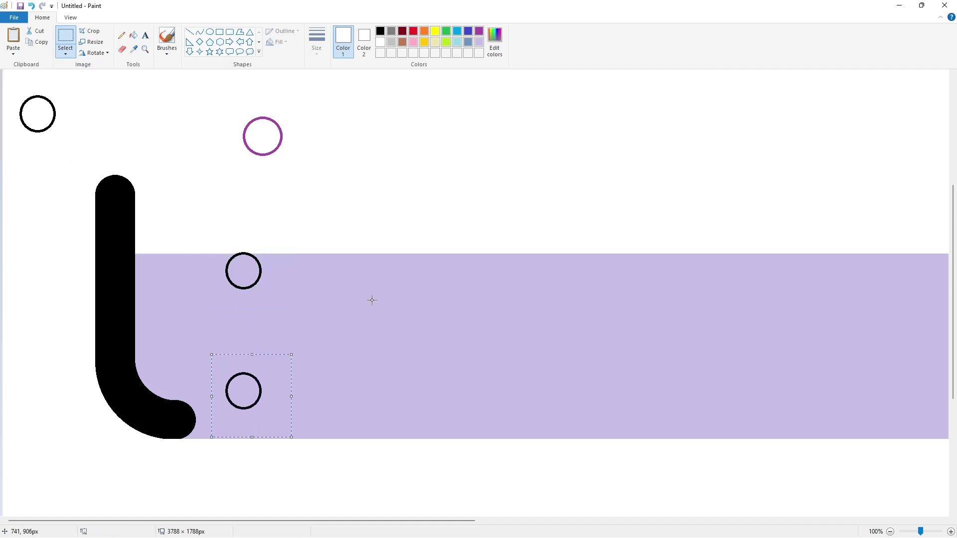
{"action": "key", "text": "Down"}
{"action": "key", "text": "Down"}
{"action": "key", "text": "Down"}
{"action": "key", "text": "Down"}
{"action": "key", "text": "Down"}
Join the left and right sides of the two stacked circles with vertical black lines.
{"action": "left_click", "coordinate": [190, 32]}
{"action": "left_click", "coordinate": [380, 31]}
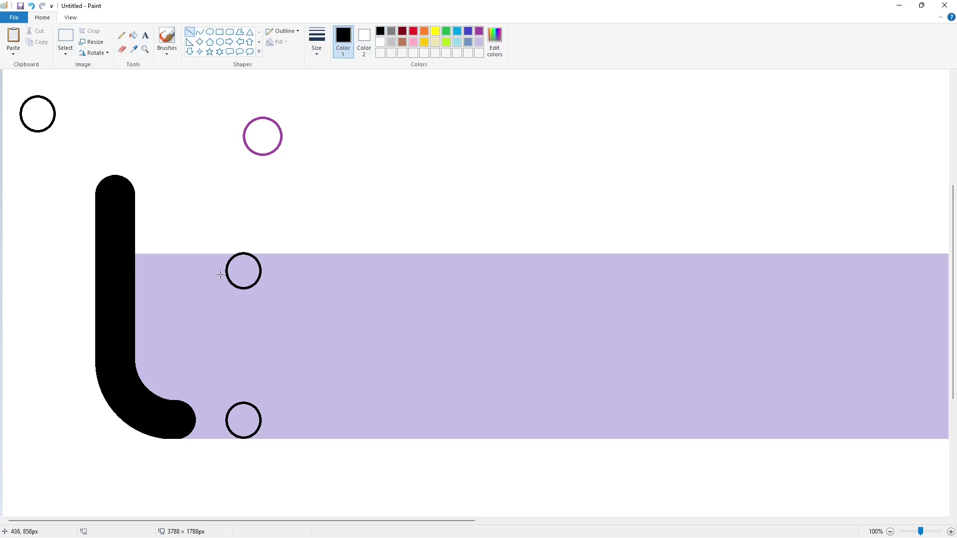
{"action": "left_click_drag", "start_coordinate": [224, 270], "coordinate": [225, 421]}
{"action": "key", "text": "Right"}
{"action": "key", "text": "Right"}
{"action": "key", "text": "Right"}
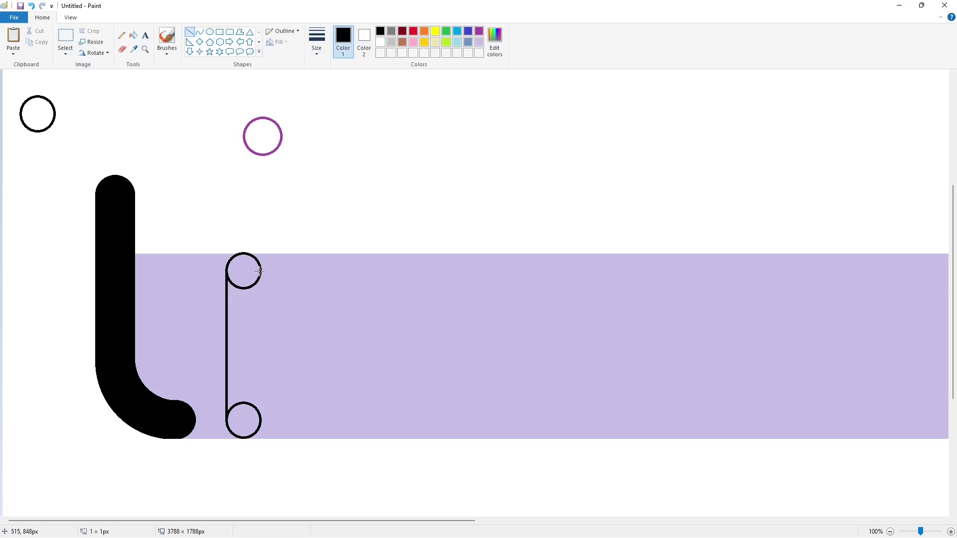
{"action": "left_click_drag", "start_coordinate": [259, 271], "coordinate": [260, 421]}
Fill the outlined stroke and its rounded ends with black.
{"action": "left_click", "coordinate": [133, 35]}
{"action": "left_click", "coordinate": [243, 339]}
{"action": "left_click", "coordinate": [242, 420]}
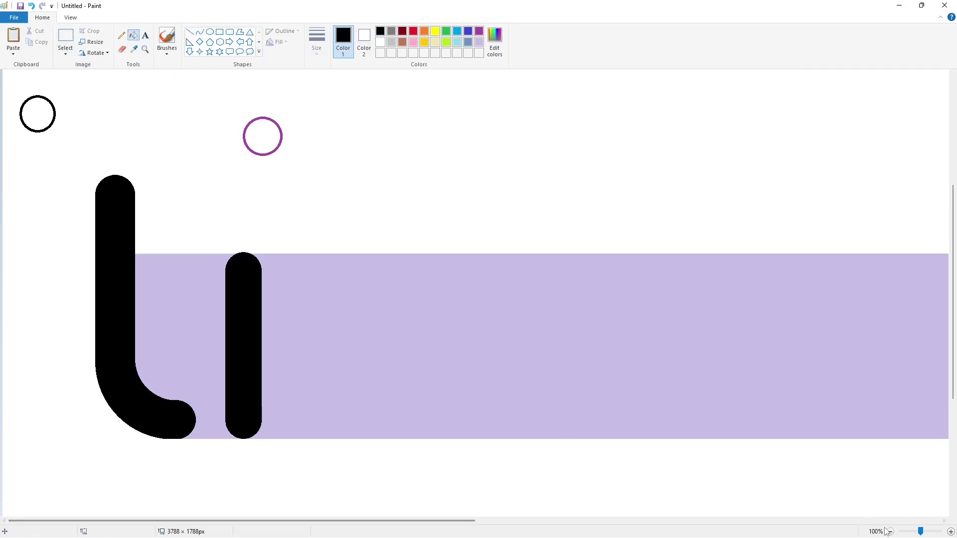
Place a round black dot directly above the short vertical stroke to form the letter i.
{"action": "left_click", "coordinate": [890, 532]}
{"action": "left_click", "coordinate": [66, 37]}
{"action": "left_click_drag", "start_coordinate": [107, 266], "coordinate": [148, 308]}
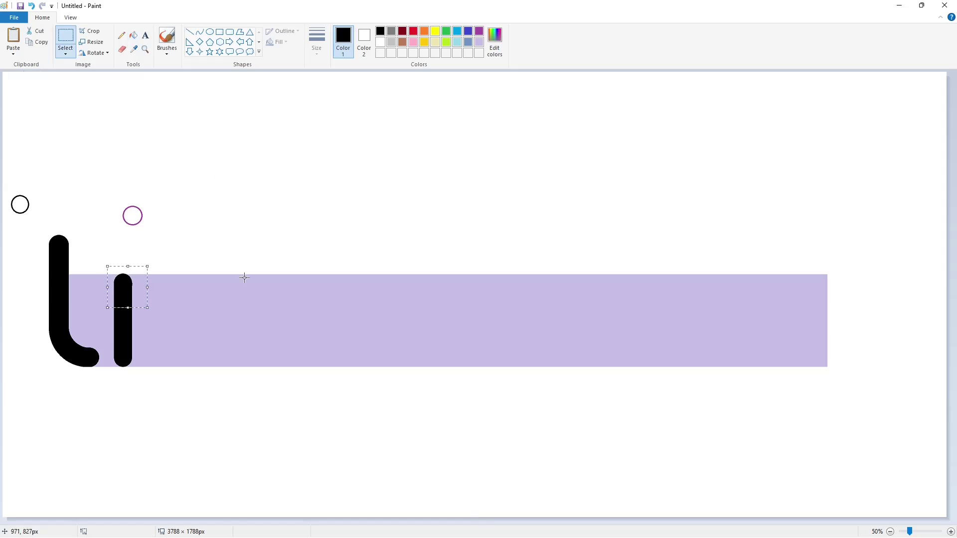
{"action": "key", "text": "Up"}
{"action": "key", "text": "Up"}
{"action": "key", "text": "Up"}
{"action": "key", "text": "Up"}
{"action": "key", "text": "Up"}
{"action": "key", "text": "Up"}
{"action": "key", "text": "Up"}
{"action": "key", "text": "Up"}
{"action": "key", "text": "Up"}
{"action": "key", "text": "Up"}
{"action": "key", "text": "Up"}
{"action": "key", "text": "Up"}
{"action": "key", "text": "Up"}
{"action": "key", "text": "Up"}
{"action": "key", "text": "Up"}
{"action": "key", "text": "Up"}
{"action": "key", "text": "Up"}
{"action": "key", "text": "Up"}
{"action": "key", "text": "Up"}
{"action": "key", "text": "Up"}
{"action": "key", "text": "Up"}
{"action": "key", "text": "Up"}
{"action": "key", "text": "Up"}
{"action": "key", "text": "Up"}
{"action": "key", "text": "Up"}
{"action": "key", "text": "Up"}
{"action": "key", "text": "Up"}
{"action": "key", "text": "Up"}
{"action": "key", "text": "Up"}
{"action": "key", "text": "Up"}
{"action": "key", "text": "Up"}
{"action": "key", "text": "Up"}
{"action": "left_click", "coordinate": [133, 35]}
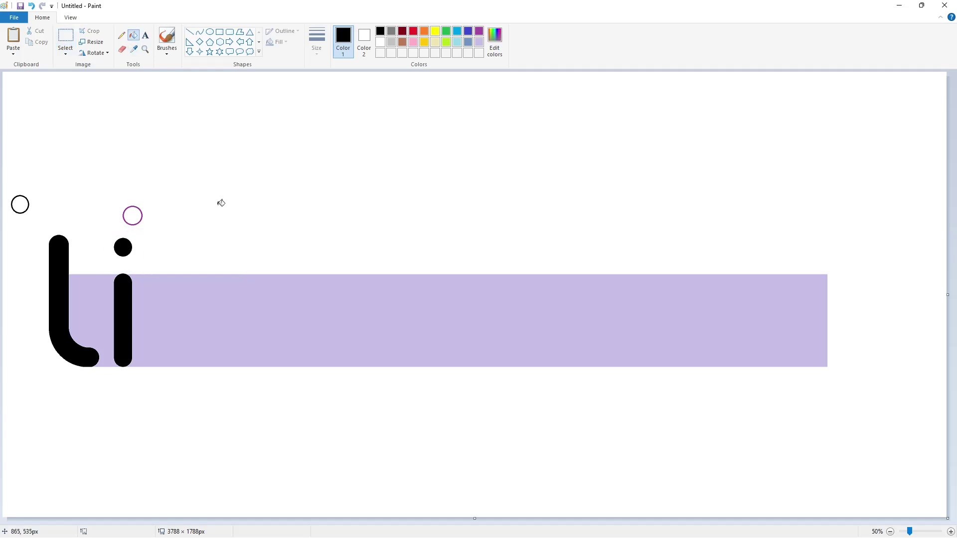
{"action": "left_click", "coordinate": [65, 37]}
{"action": "left_click_drag", "start_coordinate": [104, 183], "coordinate": [173, 229]}
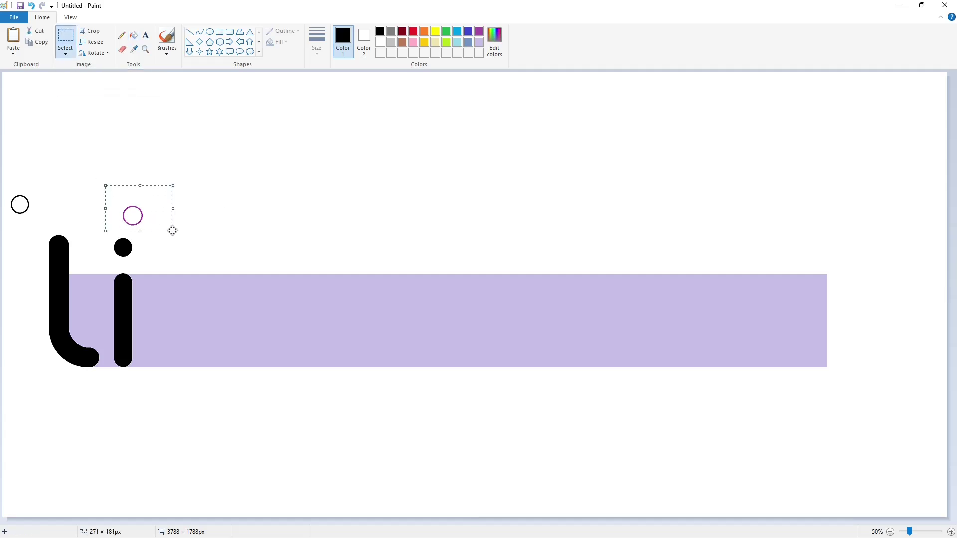
{"action": "key", "text": "ctrl+c"}
{"action": "key", "text": "ctrl+v"}
{"action": "left_click_drag", "start_coordinate": [30, 100], "coordinate": [159, 282]}
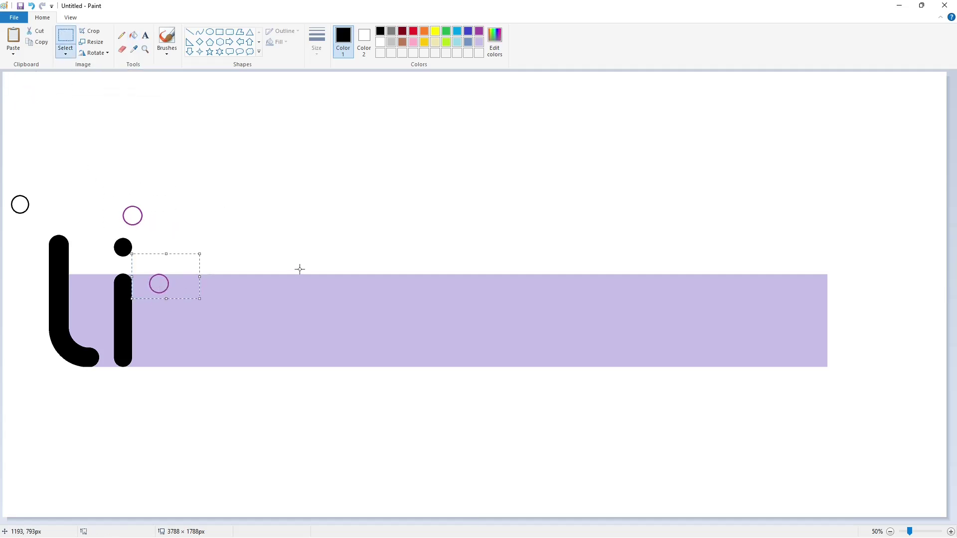
{"action": "key", "text": "ctrl+z"}
Recolor the outline of the purple circle above the letters black.
{"action": "left_click", "coordinate": [134, 36]}
{"action": "left_click", "coordinate": [139, 209]}
{"action": "left_click", "coordinate": [65, 37]}
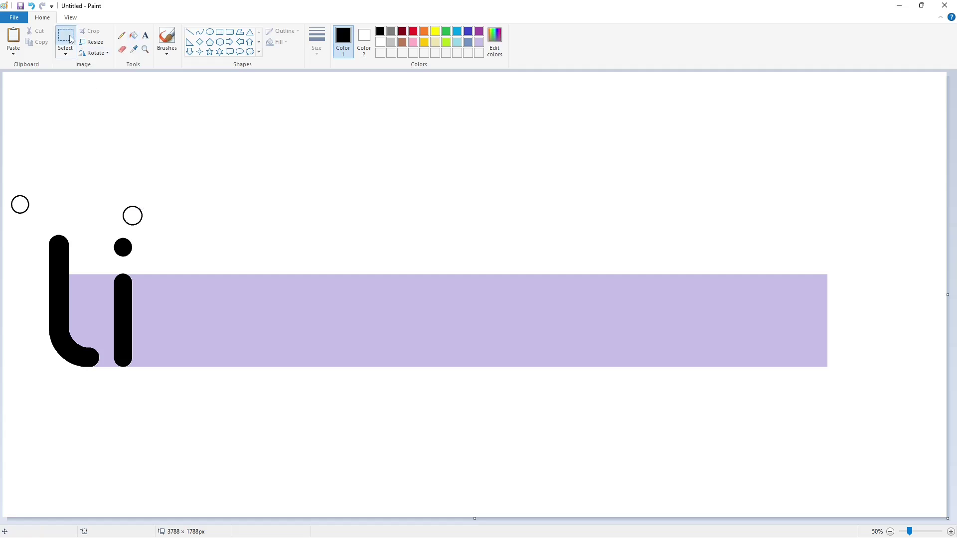
{"action": "left_click_drag", "start_coordinate": [104, 191], "coordinate": [166, 233]}
{"action": "key", "text": "ctrl+c"}
{"action": "key", "text": "ctrl+v"}
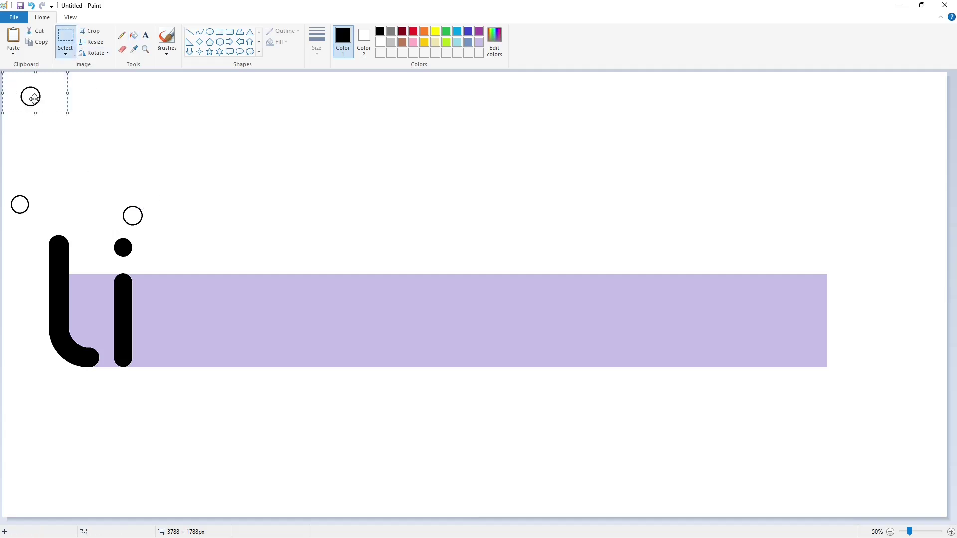
{"action": "left_click_drag", "start_coordinate": [34, 98], "coordinate": [163, 286]}
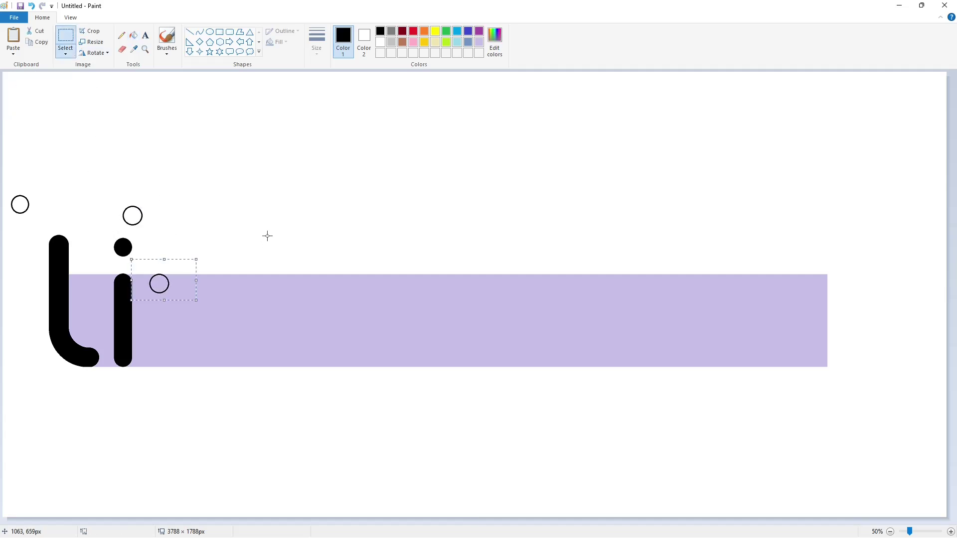
Draw a black circle of about 81 × 85 px beside the i, touching the band's upper edge.
{"action": "left_click", "coordinate": [211, 34]}
{"action": "left_click_drag", "start_coordinate": [159, 290], "coordinate": [159, 285]}
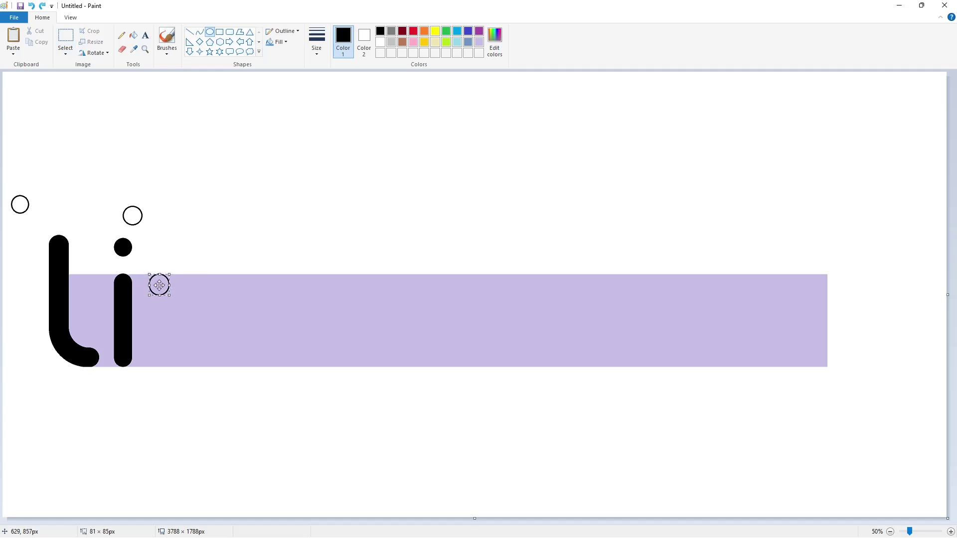
{"action": "left_click", "coordinate": [216, 284]}
Copy the new circle to the white area above the band and fill the copy's interior and background with white.
{"action": "left_click", "coordinate": [950, 531]}
{"action": "left_click", "coordinate": [65, 37]}
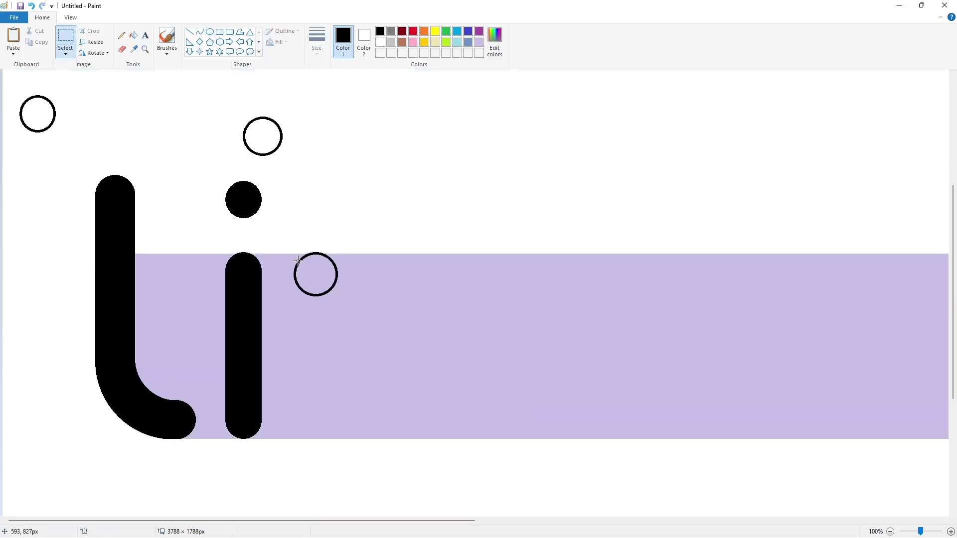
{"action": "left_click_drag", "start_coordinate": [284, 235], "coordinate": [355, 333]}
{"action": "key", "text": "ctrl+c"}
{"action": "key", "text": "ctrl+v"}
{"action": "left_click_drag", "start_coordinate": [39, 119], "coordinate": [388, 124]}
{"action": "left_click", "coordinate": [133, 35]}
{"action": "left_click", "coordinate": [380, 42]}
{"action": "left_click", "coordinate": [387, 116]}
{"action": "left_click", "coordinate": [413, 145]}
Place another copy of that circle directly below the one beside the i, touching the band's lower edge.
{"action": "left_click", "coordinate": [66, 37]}
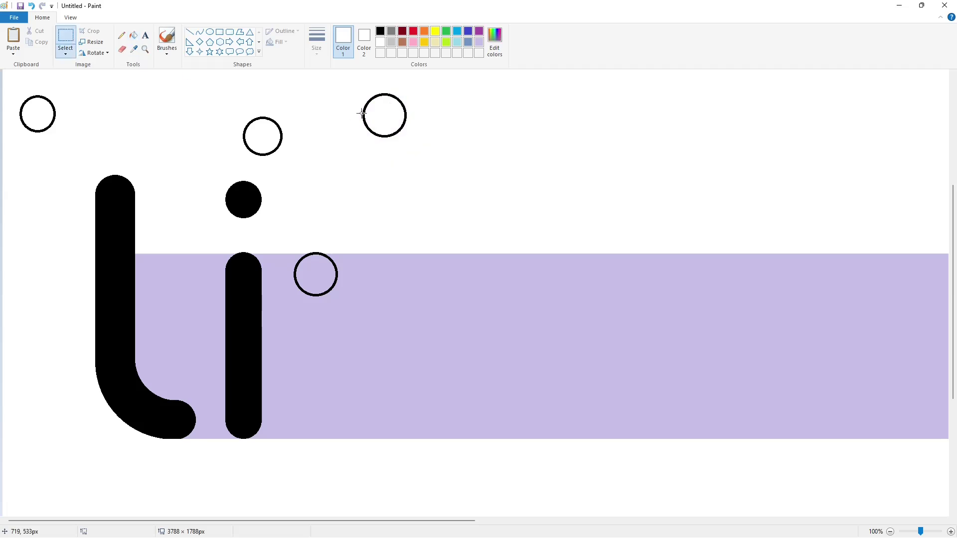
{"action": "left_click_drag", "start_coordinate": [328, 74], "coordinate": [474, 195]}
{"action": "key", "text": "ctrl+c"}
{"action": "key", "text": "ctrl+v"}
{"action": "left_click_drag", "start_coordinate": [65, 110], "coordinate": [323, 275]}
{"action": "key", "text": "Down"}
{"action": "key", "text": "Down"}
{"action": "key", "text": "Down"}
{"action": "key", "text": "Down"}
{"action": "key", "text": "Down"}
{"action": "key", "text": "Down"}
{"action": "key", "text": "Down"}
{"action": "key", "text": "Down"}
{"action": "key", "text": "Down"}
{"action": "key", "text": "Down"}
{"action": "key", "text": "Down"}
{"action": "key", "text": "Down"}
{"action": "key", "text": "Down"}
{"action": "key", "text": "Down"}
{"action": "key", "text": "Down"}
{"action": "key", "text": "Down"}
{"action": "key", "text": "Down"}
{"action": "key", "text": "Down"}
{"action": "key", "text": "Down"}
{"action": "key", "text": "Down"}
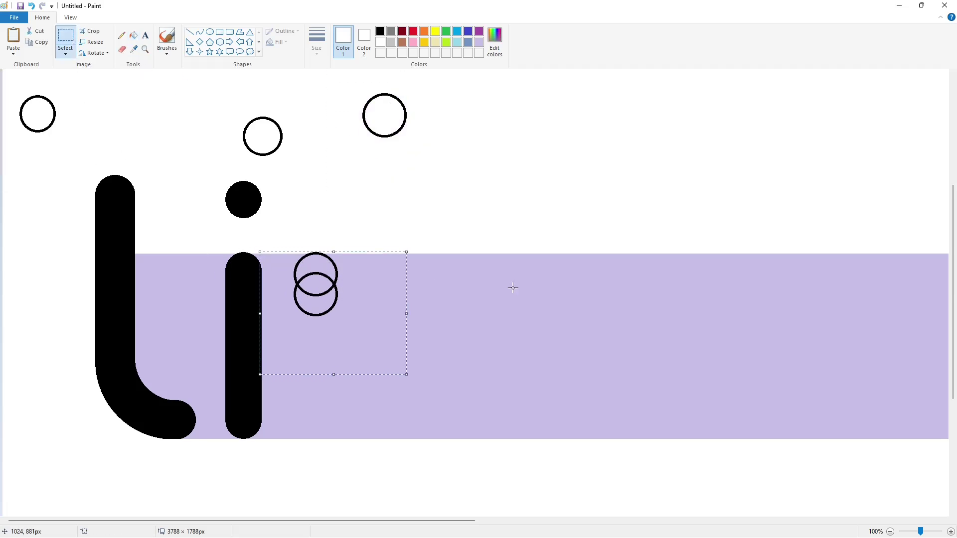
{"action": "key", "text": "Down"}
{"action": "key", "text": "Down"}
{"action": "key", "text": "Down"}
{"action": "key", "text": "Down"}
{"action": "key", "text": "Down"}
{"action": "key", "text": "Down"}
{"action": "key", "text": "Down"}
{"action": "key", "text": "Down"}
{"action": "key", "text": "Down"}
{"action": "key", "text": "Down"}
{"action": "key", "text": "Down"}
{"action": "key", "text": "Down"}
{"action": "key", "text": "Down"}
{"action": "key", "text": "Down"}
{"action": "key", "text": "Down"}
{"action": "key", "text": "Down"}
{"action": "key", "text": "Down"}
{"action": "key", "text": "Down"}
{"action": "key", "text": "Down"}
{"action": "key", "text": "Down"}
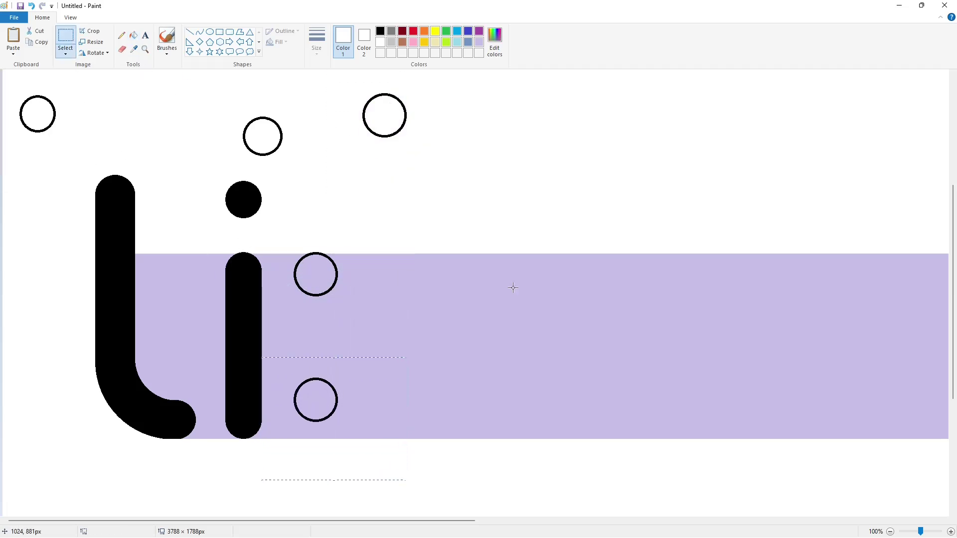
{"action": "left_click", "coordinate": [513, 287]}
Join the left and right sides of the two stacked circles beside the i with vertical black lines.
{"action": "left_click", "coordinate": [189, 31]}
{"action": "left_click_drag", "start_coordinate": [294, 276], "coordinate": [295, 415]}
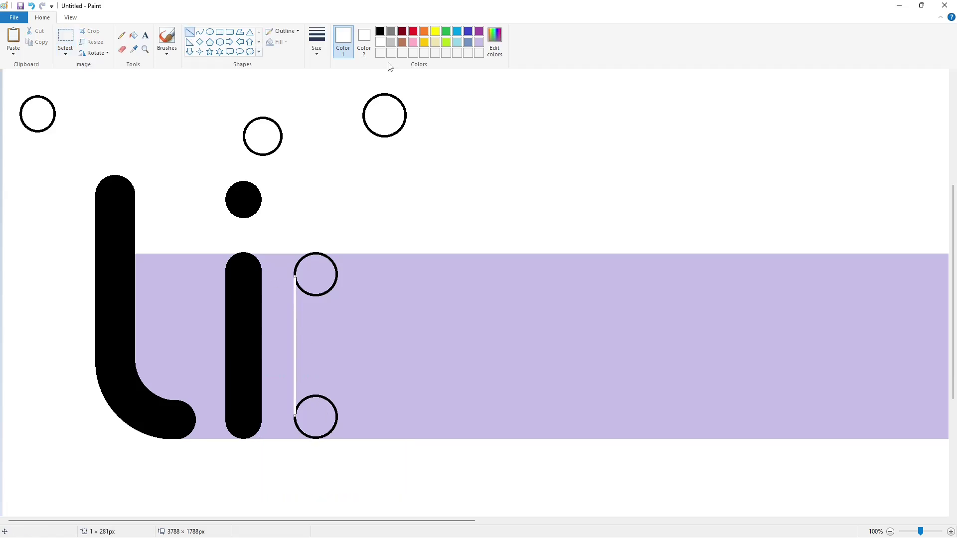
{"action": "left_click", "coordinate": [379, 31]}
{"action": "left_click_drag", "start_coordinate": [336, 276], "coordinate": [336, 416]}
{"action": "left_click", "coordinate": [432, 381]}
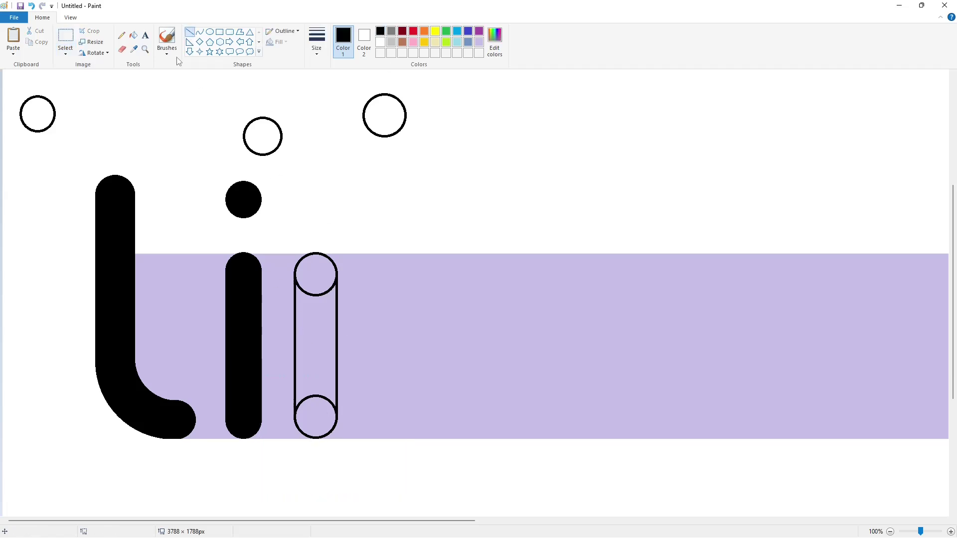
Fill the new outlined stroke beside the i and its two rounded ends with black.
{"action": "left_click", "coordinate": [134, 35]}
{"action": "left_click", "coordinate": [317, 276]}
{"action": "left_click", "coordinate": [317, 343]}
{"action": "left_click", "coordinate": [322, 413]}
Draw a black ellipse of about 341 × 321 px overlapping the new stroke and touching the band's upper edge.
{"action": "left_click", "coordinate": [889, 532]}
{"action": "left_click", "coordinate": [210, 34]}
{"action": "left_click", "coordinate": [479, 31]}
{"action": "left_click_drag", "start_coordinate": [159, 293], "coordinate": [242, 373]}
{"action": "mouse_move", "coordinate": [219, 350]}
{"action": "left_mouse_down"}
{"action": "mouse_move", "coordinate": [210, 330]}
{"action": "mouse_move", "coordinate": [235, 316]}
{"action": "left_mouse_up"}
{"action": "left_click", "coordinate": [380, 31]}
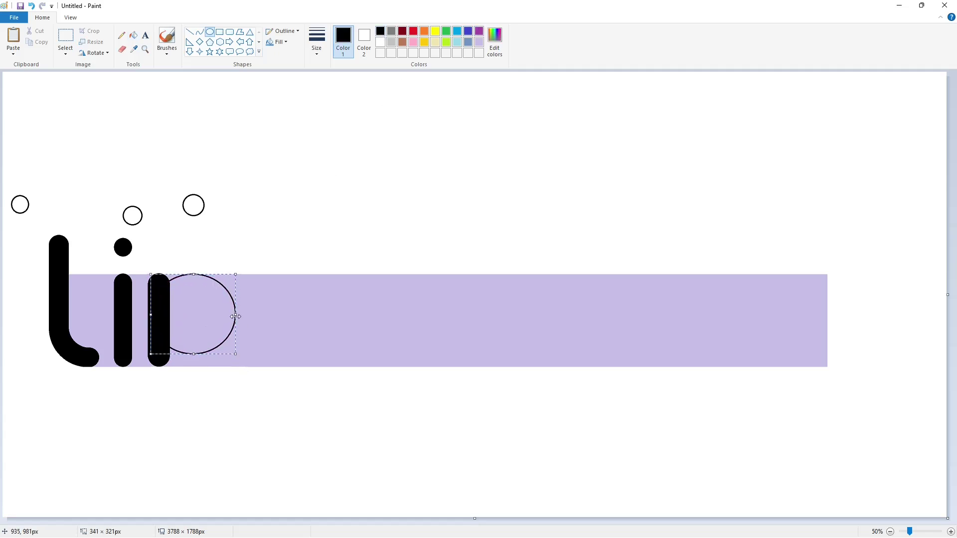
{"action": "left_click", "coordinate": [321, 319]}
Draw a smaller black circle centred inside the large ellipse, with its left side against the thick stroke.
{"action": "left_click_drag", "start_coordinate": [170, 294], "coordinate": [215, 336]}
{"action": "mouse_move", "coordinate": [194, 320]}
{"action": "left_mouse_down"}
{"action": "mouse_move", "coordinate": [194, 294]}
{"action": "mouse_move", "coordinate": [217, 317]}
{"action": "left_mouse_up"}
{"action": "left_click", "coordinate": [284, 320]}
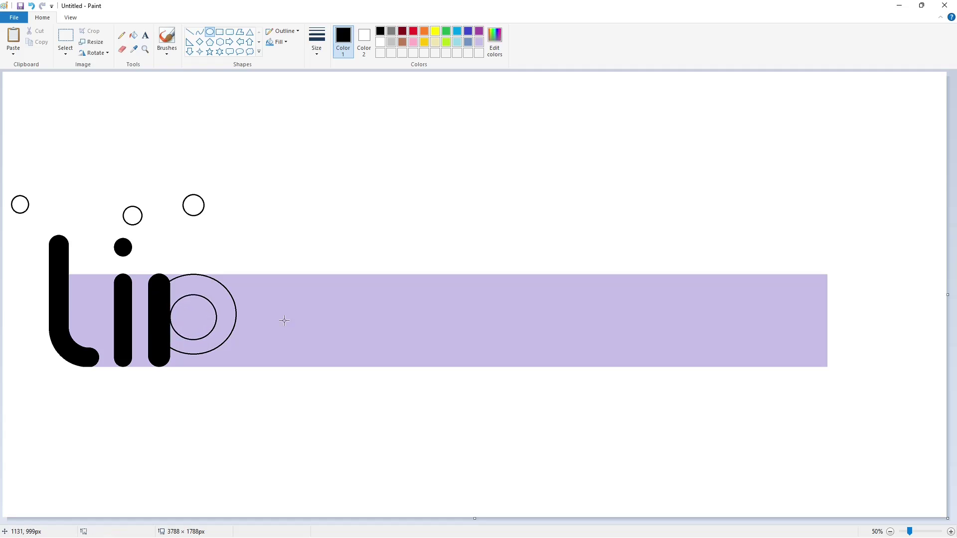
Separate both ellipses' lower arcs from the stem with lavender, and extend their right sides downward past the band with vertical black lines.
{"action": "left_click", "coordinate": [950, 531]}
{"action": "left_click", "coordinate": [479, 41]}
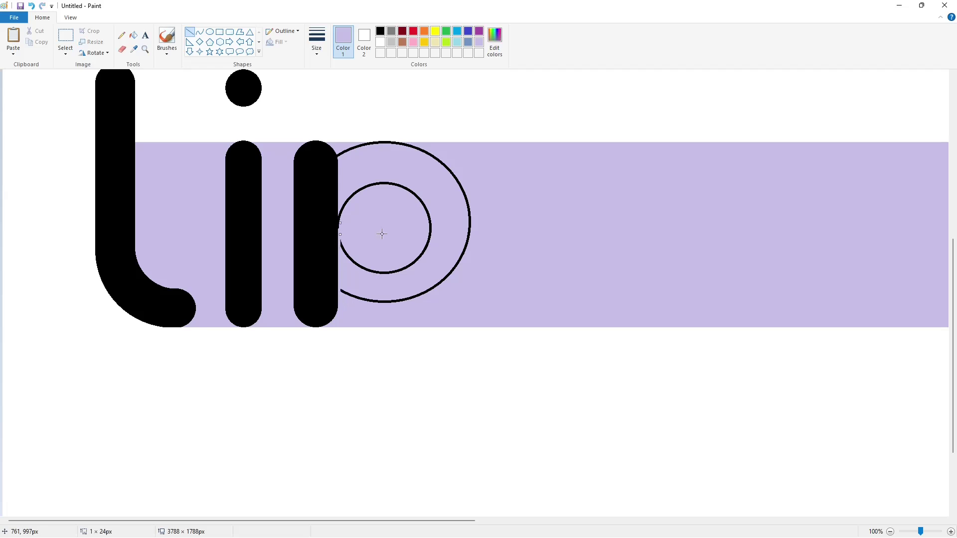
{"action": "left_click", "coordinate": [380, 31]}
{"action": "left_click_drag", "start_coordinate": [431, 228], "coordinate": [431, 357]}
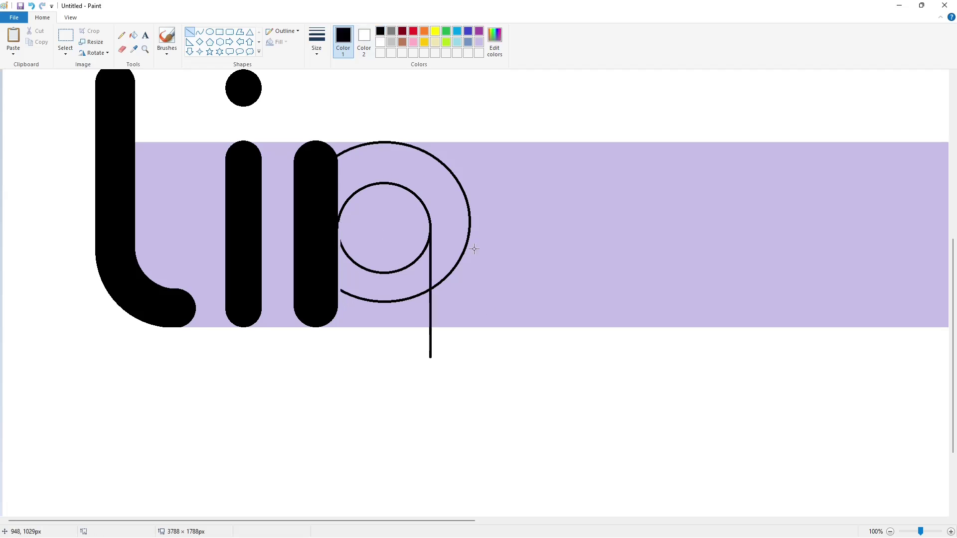
{"action": "left_click_drag", "start_coordinate": [470, 226], "coordinate": [469, 347]}
Cut the lower arcs off the right leg with a lavender line and fill the leftover arcs with lavender.
{"action": "left_click", "coordinate": [479, 43]}
{"action": "left_click_drag", "start_coordinate": [427, 225], "coordinate": [427, 304]}
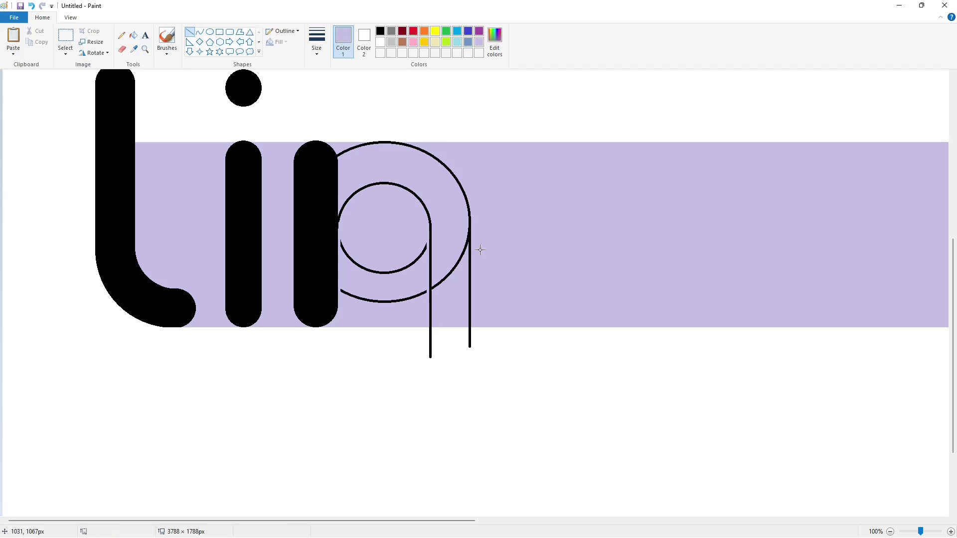
{"action": "left_click", "coordinate": [133, 35]}
{"action": "left_click", "coordinate": [359, 265]}
{"action": "left_click", "coordinate": [367, 298]}
Fill the arch and right leg of the n with black.
{"action": "left_click", "coordinate": [380, 31]}
{"action": "left_click", "coordinate": [393, 158]}
{"action": "left_click", "coordinate": [451, 284]}
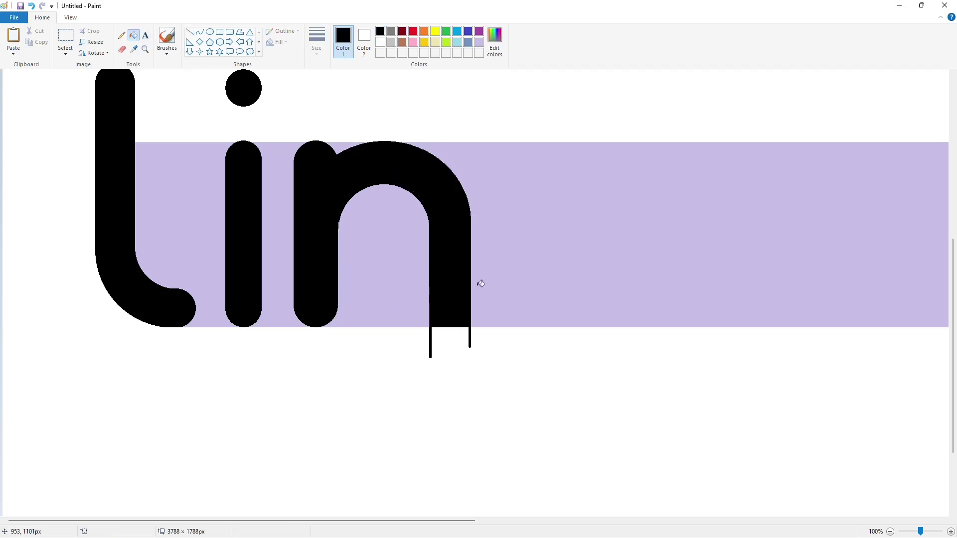
Draw a purple circle of about 78 × 84 px inside the foot of the n's right leg, touching the band's lower edge.
{"action": "scroll", "coordinate": [757, 445], "scroll_direction": "down", "scroll_amount": 1}
{"action": "left_click", "coordinate": [950, 532]}
{"action": "left_click", "coordinate": [478, 31]}
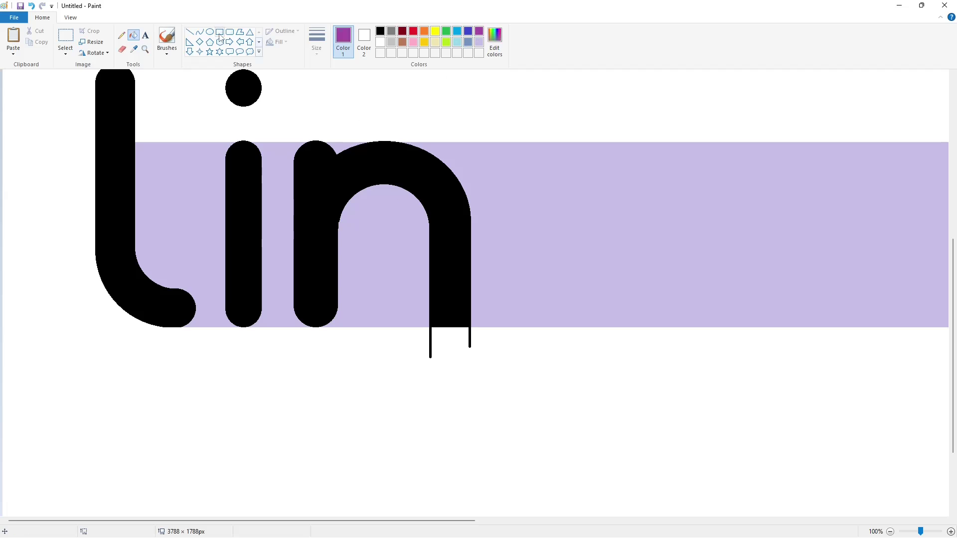
{"action": "left_click", "coordinate": [209, 31]}
{"action": "left_click_drag", "start_coordinate": [432, 286], "coordinate": [469, 325]}
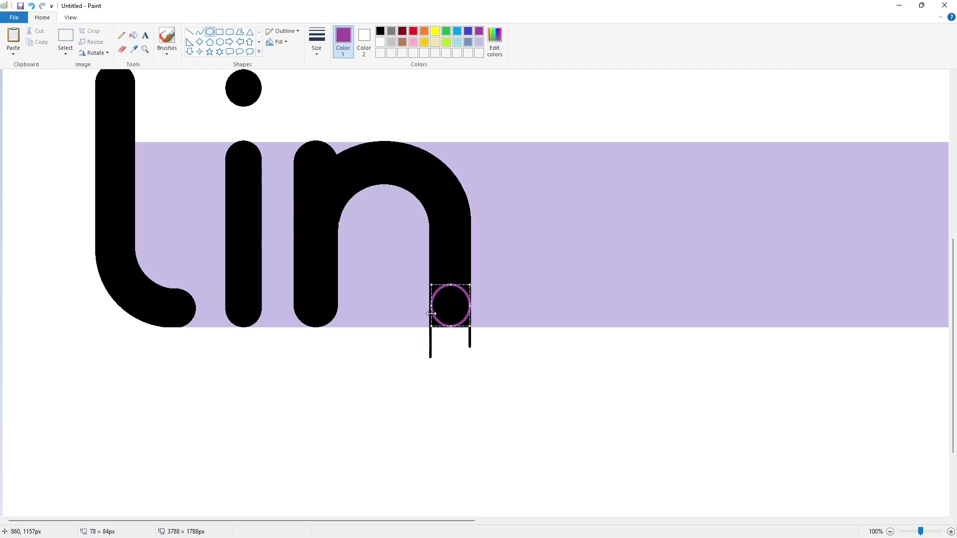
{"action": "left_click", "coordinate": [498, 318]}
Fill the leg's corners outside the circle with lavender and recolor the circle's purple outline black.
{"action": "left_click", "coordinate": [133, 35]}
{"action": "left_click", "coordinate": [478, 42]}
{"action": "left_click", "coordinate": [468, 322]}
{"action": "left_click", "coordinate": [432, 322]}
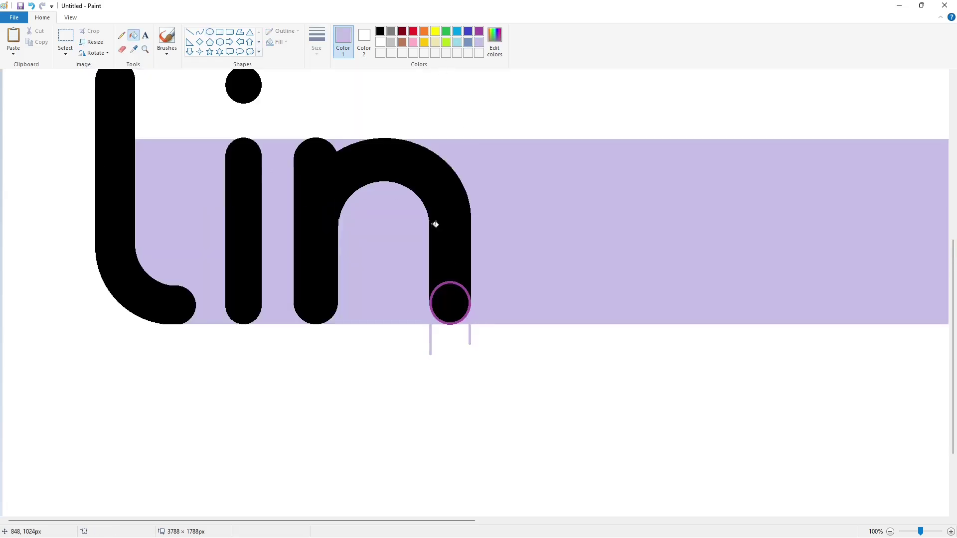
{"action": "left_click", "coordinate": [459, 283]}
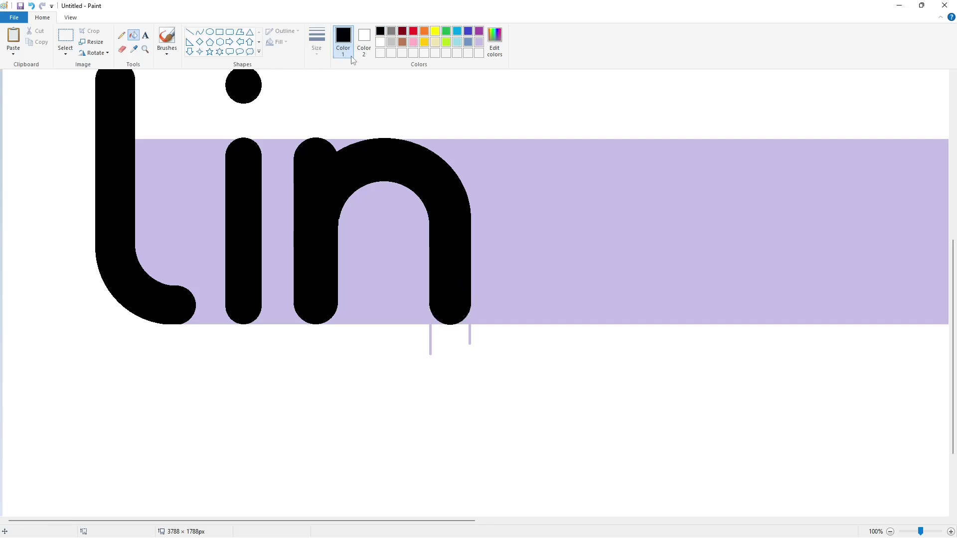
Fill the lavender areas between the l, i and n and inside the n's arch with white.
{"action": "left_click", "coordinate": [380, 42]}
{"action": "left_click", "coordinate": [194, 225]}
{"action": "left_click", "coordinate": [278, 209]}
{"action": "left_click", "coordinate": [337, 144]}
{"action": "left_click", "coordinate": [386, 234]}
Draw a large black circle of about 353 × 371 px to the right of the n, spanning the band's height.
{"action": "left_click", "coordinate": [889, 532]}
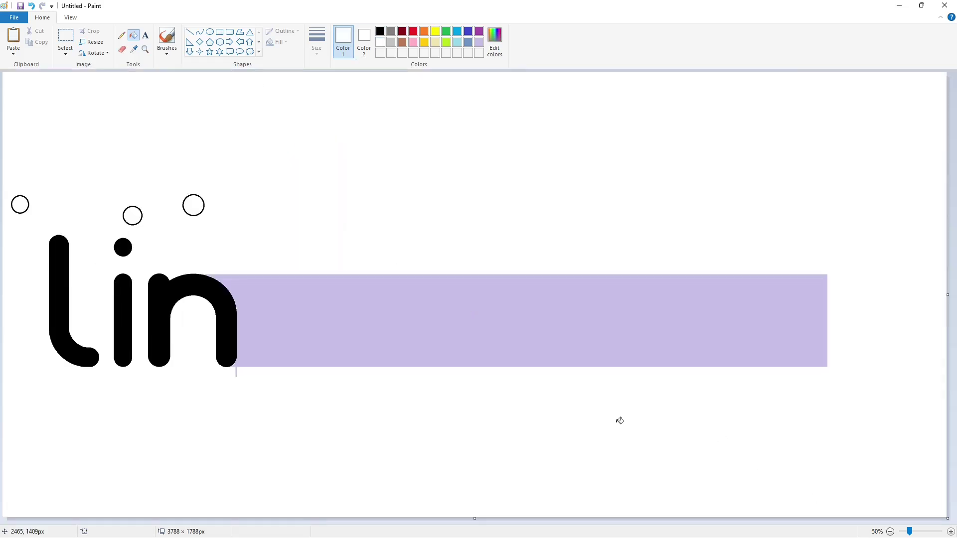
{"action": "left_click", "coordinate": [210, 32]}
{"action": "left_click", "coordinate": [380, 31]}
{"action": "mouse_move", "coordinate": [254, 275]}
{"action": "left_mouse_down"}
{"action": "mouse_move", "coordinate": [343, 348]}
{"action": "mouse_move", "coordinate": [302, 366]}
{"action": "mouse_move", "coordinate": [321, 352]}
{"action": "left_mouse_up"}
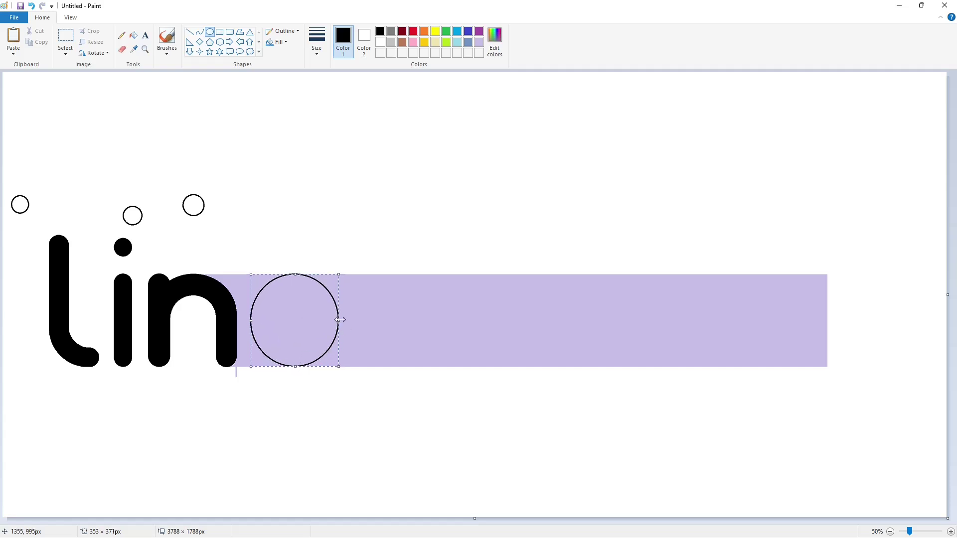
Widen the circle to about 378 × 371 px and fill it black around an inner circle of about 211 × 231 px.
{"action": "left_click_drag", "start_coordinate": [339, 320], "coordinate": [344, 323]}
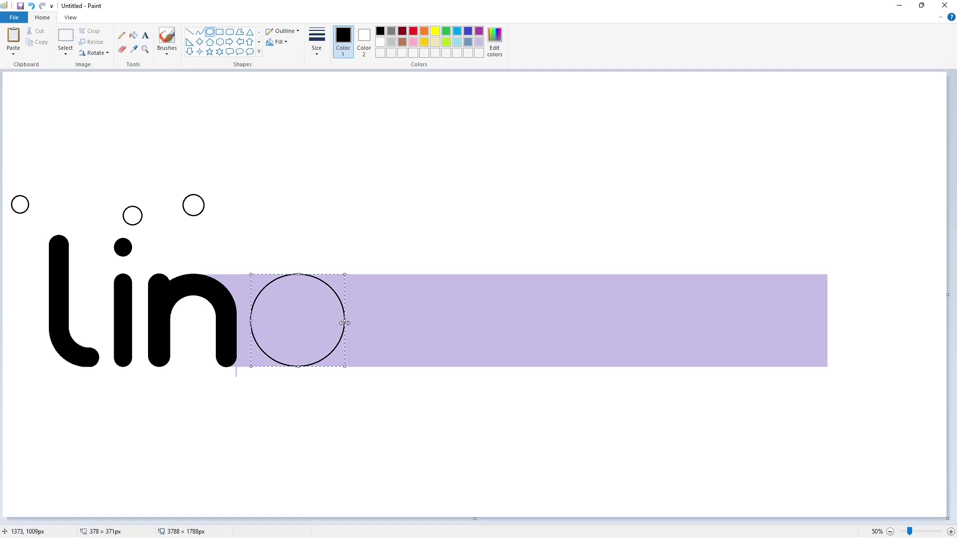
{"action": "left_click", "coordinate": [410, 325]}
{"action": "mouse_move", "coordinate": [271, 298]}
{"action": "left_mouse_down"}
{"action": "mouse_move", "coordinate": [323, 348]}
{"action": "mouse_move", "coordinate": [301, 325]}
{"action": "mouse_move", "coordinate": [298, 349]}
{"action": "left_mouse_up"}
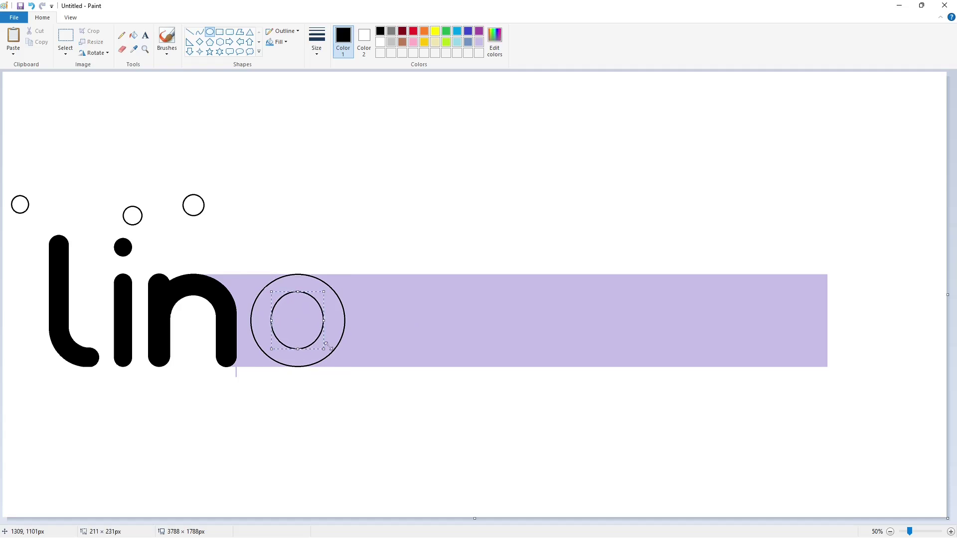
{"action": "left_click", "coordinate": [133, 35]}
{"action": "left_click", "coordinate": [320, 282]}
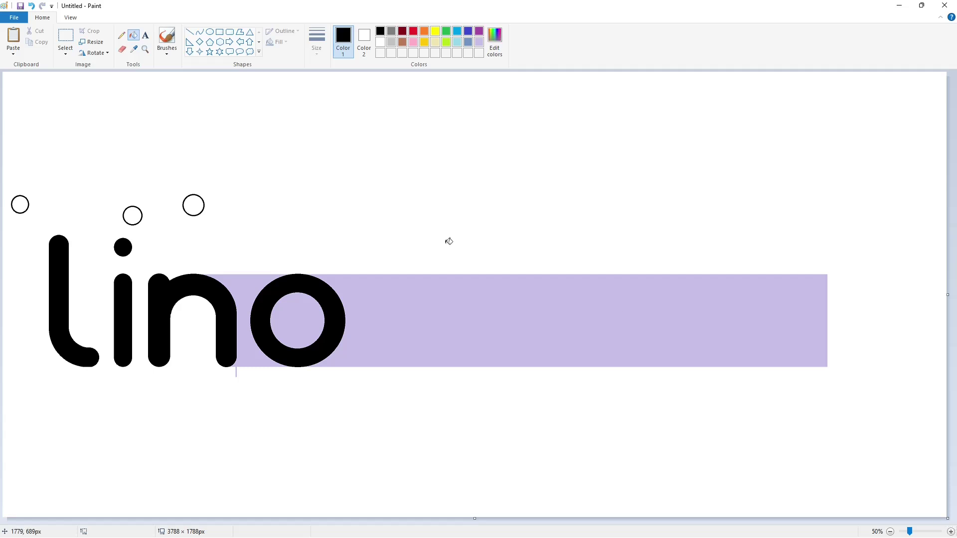
Copy the black ring and place the copy in the white area above the lettering.
{"action": "left_click", "coordinate": [69, 40]}
{"action": "left_click_drag", "start_coordinate": [237, 260], "coordinate": [373, 395]}
{"action": "key", "text": "ctrl+c"}
{"action": "key", "text": "ctrl+v"}
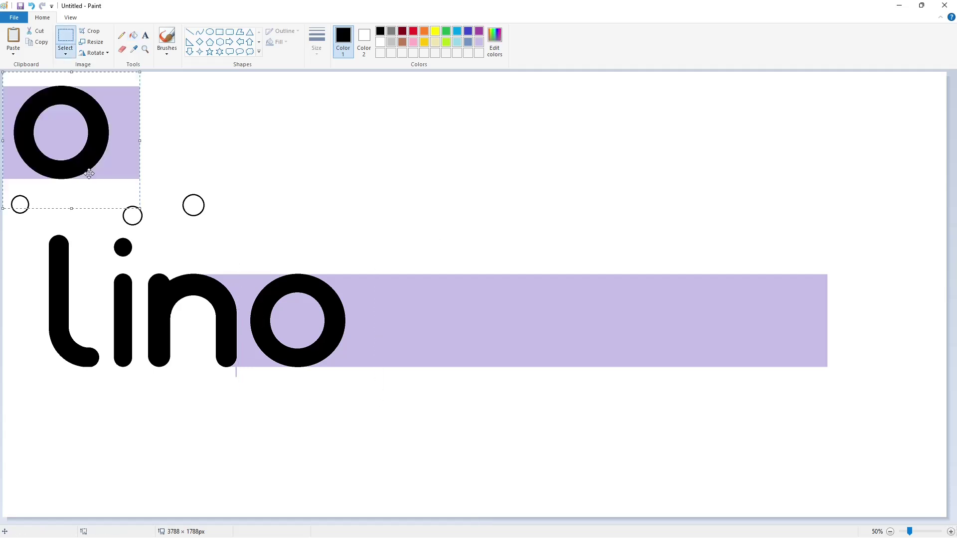
{"action": "left_click_drag", "start_coordinate": [89, 171], "coordinate": [339, 168]}
Fill the lavender areas inside and on both sides of the ring copy with white.
{"action": "left_click", "coordinate": [134, 34]}
{"action": "left_click", "coordinate": [380, 42]}
{"action": "left_click", "coordinate": [319, 129]}
{"action": "left_click", "coordinate": [379, 125]}
{"action": "left_click", "coordinate": [256, 124]}
Cut off the upper part of the ring copy with a white line and fill that part white.
{"action": "left_click", "coordinate": [189, 31]}
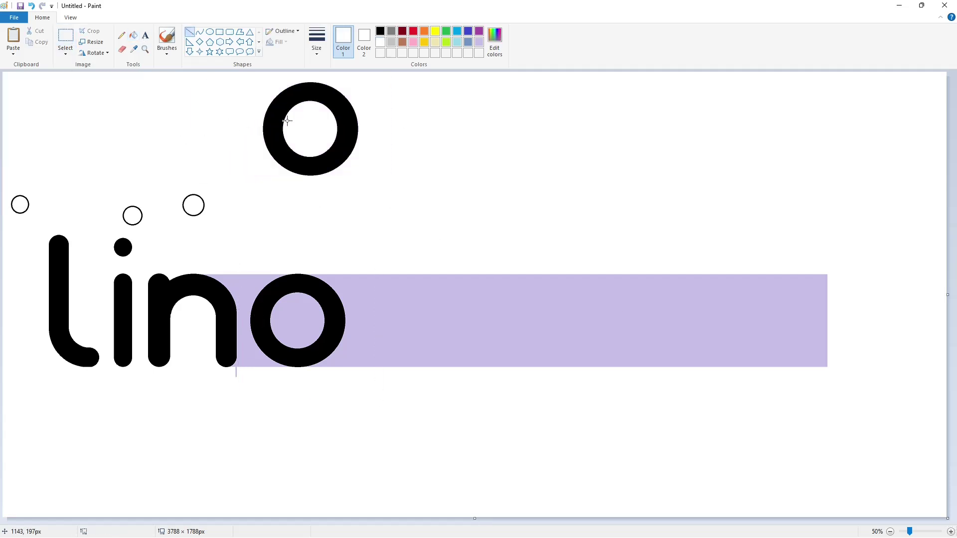
{"action": "left_click", "coordinate": [133, 35]}
{"action": "left_click", "coordinate": [310, 92]}
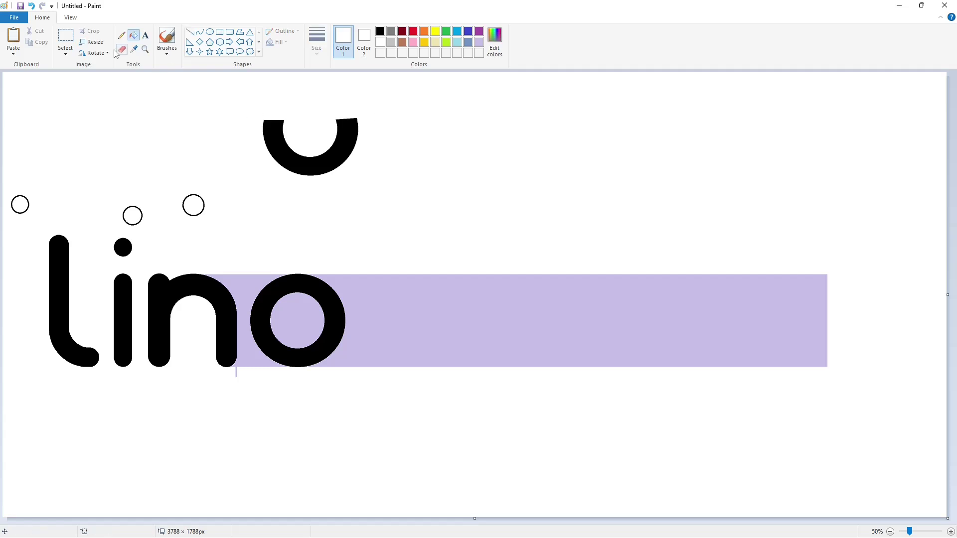
Try to place a copy of the partial ring directly below the ring in the band.
{"action": "left_click", "coordinate": [66, 38]}
{"action": "left_click_drag", "start_coordinate": [247, 97], "coordinate": [401, 196]}
{"action": "key", "text": "ctrl+c"}
{"action": "key", "text": "ctrl+v"}
{"action": "left_click_drag", "start_coordinate": [63, 128], "coordinate": [305, 382]}
{"action": "left_click", "coordinate": [31, 6]}
Draw black vertical lines down from the ring's outer and inner right edges, the inner one about 203 px long.
{"action": "left_click", "coordinate": [951, 532]}
{"action": "scroll", "coordinate": [598, 448], "scroll_direction": "down", "scroll_amount": 5}
{"action": "left_click_drag", "start_coordinate": [419, 521], "coordinate": [538, 520]}
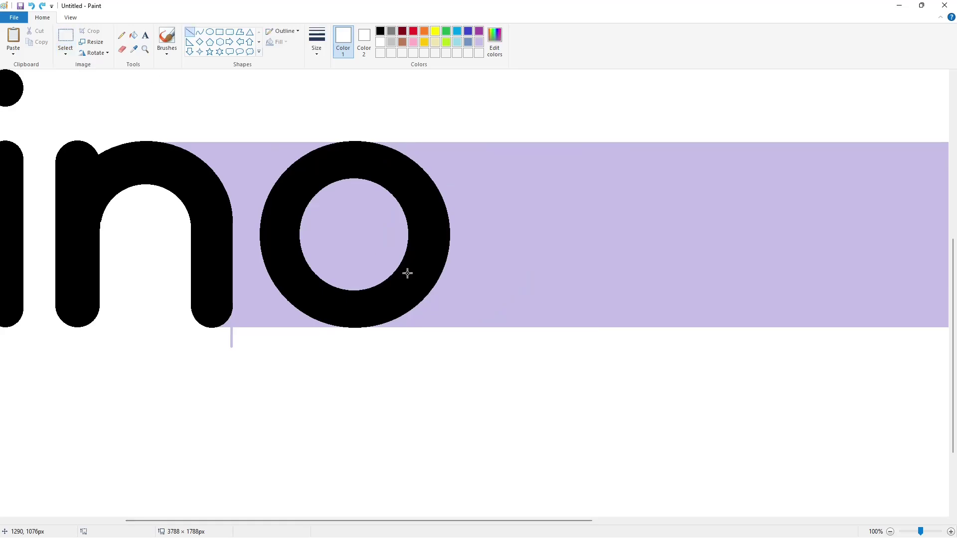
{"action": "left_click", "coordinate": [380, 31]}
{"action": "left_click_drag", "start_coordinate": [447, 232], "coordinate": [447, 352]}
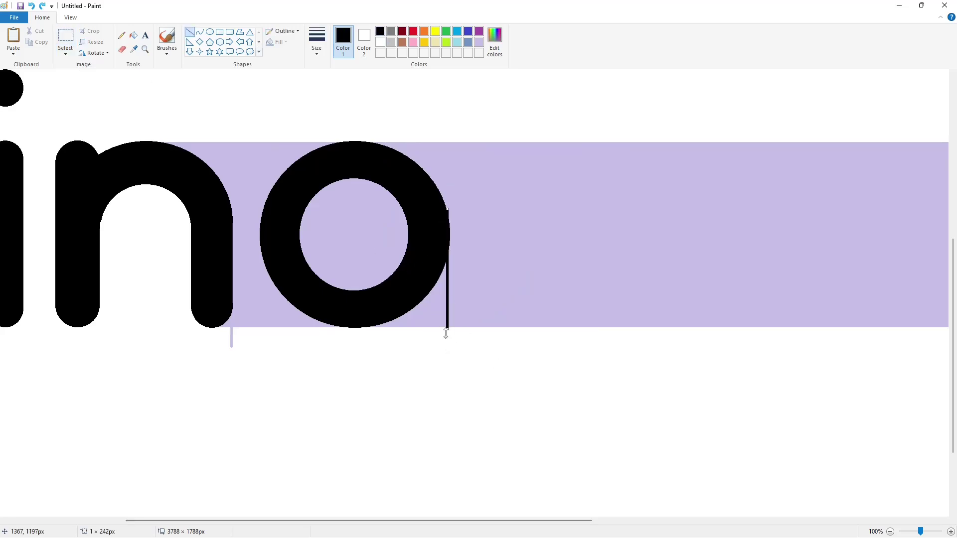
{"action": "left_click", "coordinate": [508, 284]}
{"action": "left_click_drag", "start_coordinate": [395, 328], "coordinate": [395, 333]}
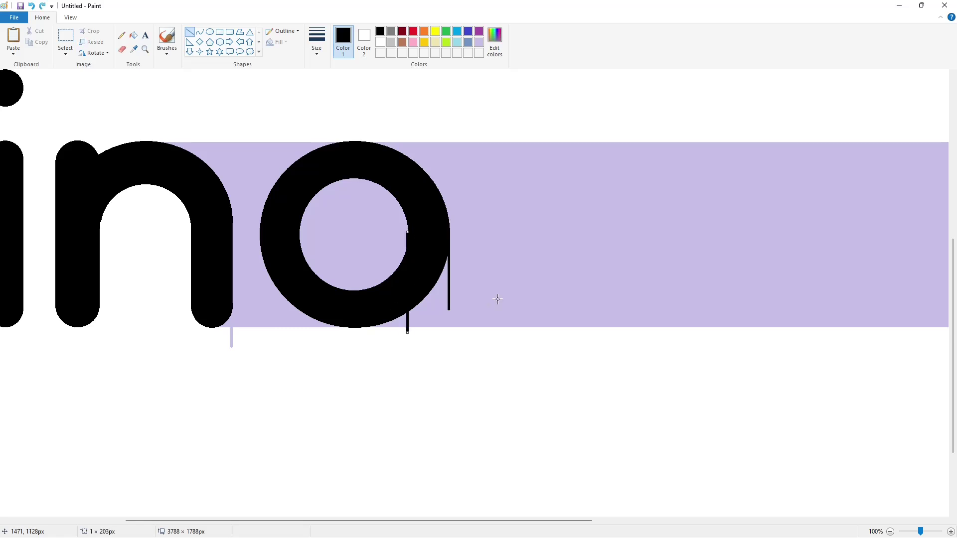
Trim both upper ends of the partial ring level with white to make it a half ring.
{"action": "scroll", "coordinate": [834, 508], "scroll_direction": "down", "scroll_amount": 1}
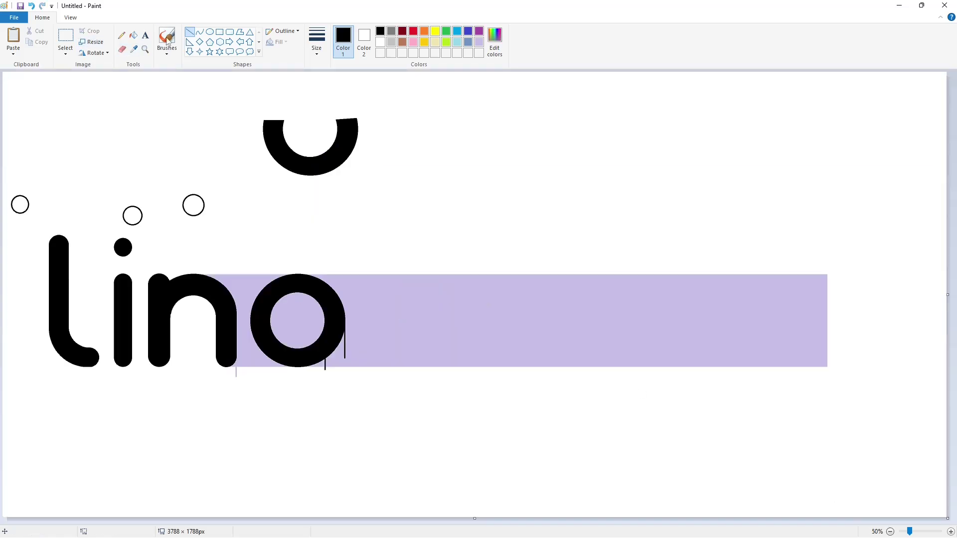
{"action": "left_click", "coordinate": [380, 42]}
{"action": "left_click", "coordinate": [134, 36]}
{"action": "left_click", "coordinate": [274, 123]}
{"action": "left_click", "coordinate": [346, 122]}
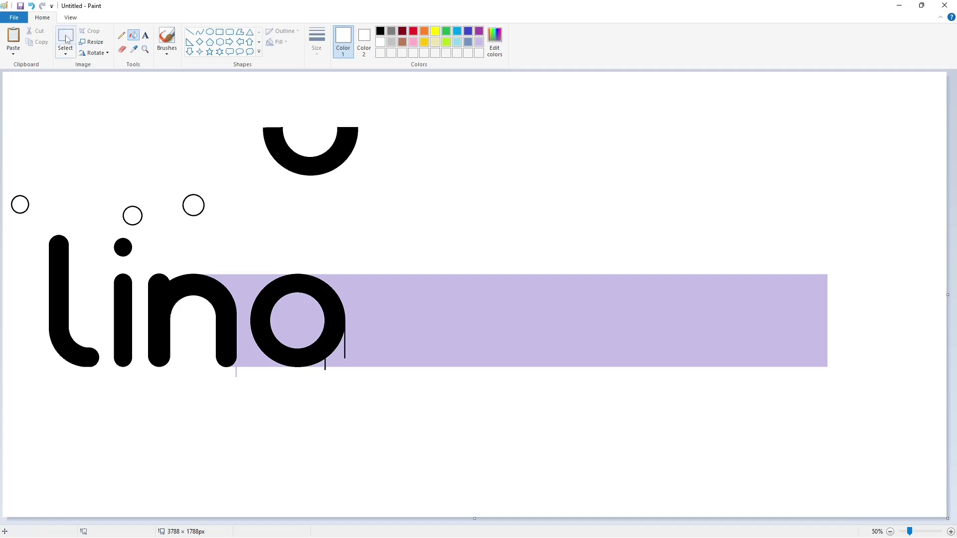
Copy the half ring and place the copy below the ring as the g's tail, touching the band's lower edge.
{"action": "left_click", "coordinate": [66, 37]}
{"action": "left_click_drag", "start_coordinate": [229, 98], "coordinate": [433, 219]}
{"action": "key", "text": "ctrl+c"}
{"action": "key", "text": "ctrl+v"}
{"action": "left_click_drag", "start_coordinate": [109, 138], "coordinate": [323, 405]}
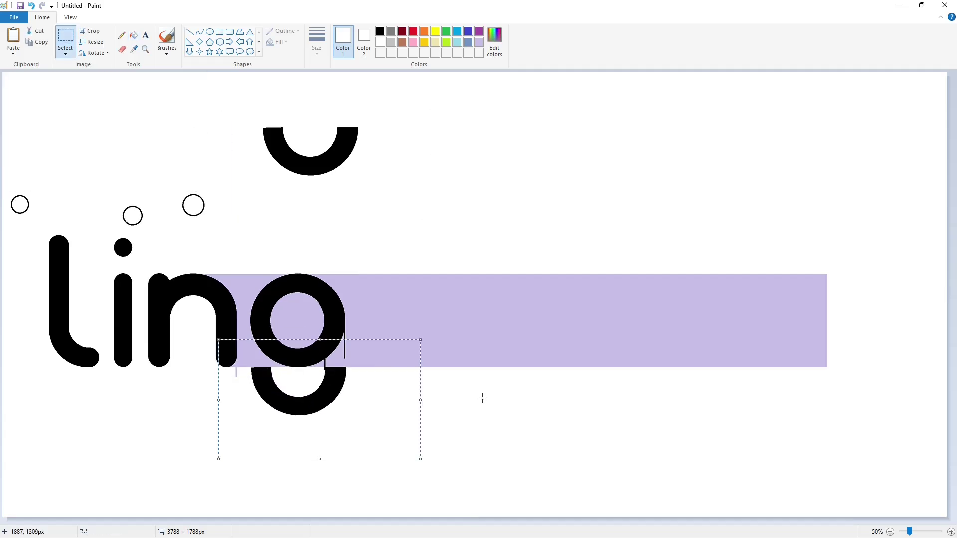
{"action": "left_click", "coordinate": [757, 430]}
Close the g's stem outline with a black vertical line of about 81 px down to the tail and fill the stem black.
{"action": "left_click", "coordinate": [950, 532]}
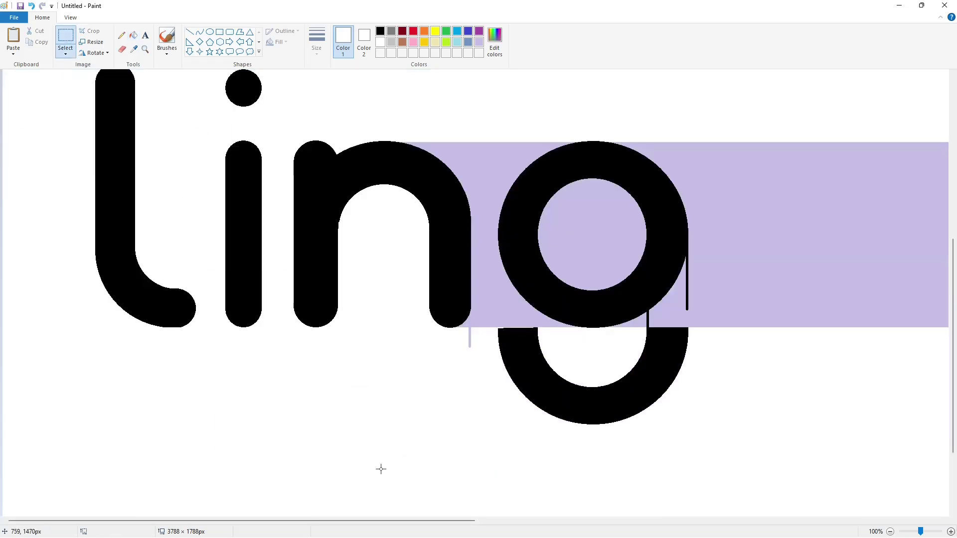
{"action": "left_click_drag", "start_coordinate": [388, 520], "coordinate": [509, 521]}
{"action": "left_click", "coordinate": [380, 30]}
{"action": "left_click", "coordinate": [189, 32]}
{"action": "left_click_drag", "start_coordinate": [441, 296], "coordinate": [442, 337]}
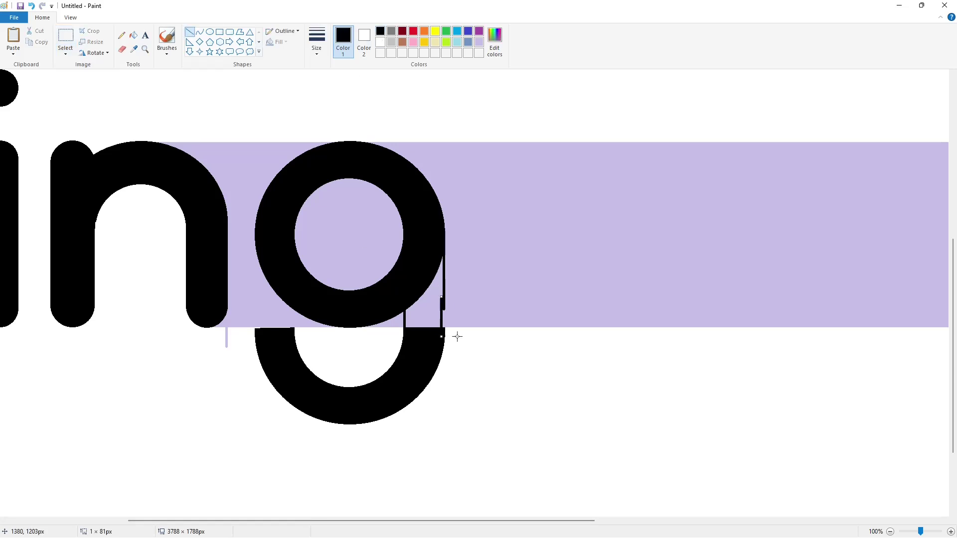
{"action": "left_click", "coordinate": [134, 36]}
{"action": "left_click", "coordinate": [426, 311]}
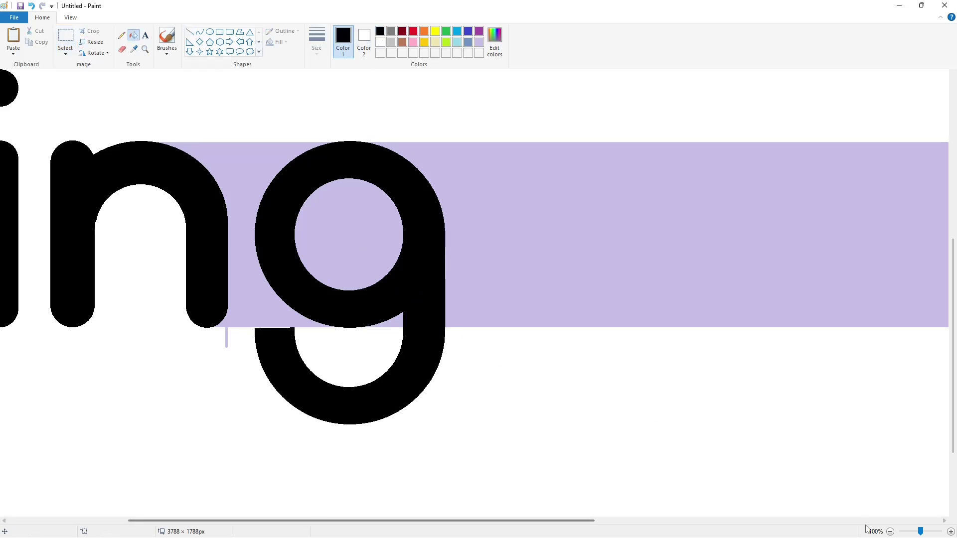
Draw a purple circle across the stroke near the free end of the g's tail.
{"action": "left_click", "coordinate": [890, 531]}
{"action": "left_click", "coordinate": [950, 532]}
{"action": "scroll", "coordinate": [589, 485], "scroll_direction": "down", "scroll_amount": 5}
{"action": "scroll", "coordinate": [588, 485], "scroll_direction": "right", "scroll_amount": 2}
{"action": "left_click", "coordinate": [479, 31]}
{"action": "left_click", "coordinate": [209, 32]}
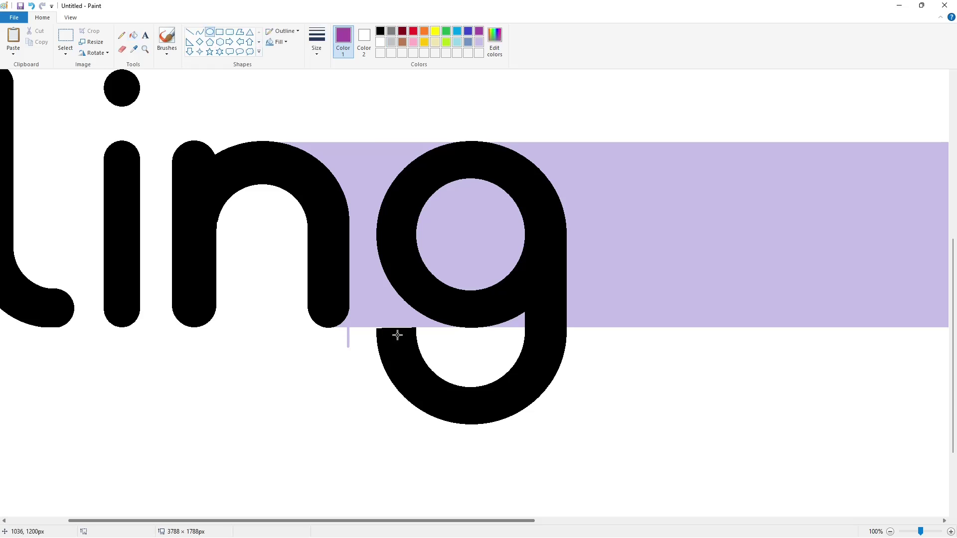
{"action": "left_click_drag", "start_coordinate": [384, 344], "coordinate": [422, 381]}
Fill the tail's tip beyond the purple circle and the lavender areas around and inside the g with white.
{"action": "left_click", "coordinate": [133, 35]}
{"action": "left_click", "coordinate": [380, 42]}
{"action": "left_click", "coordinate": [391, 337]}
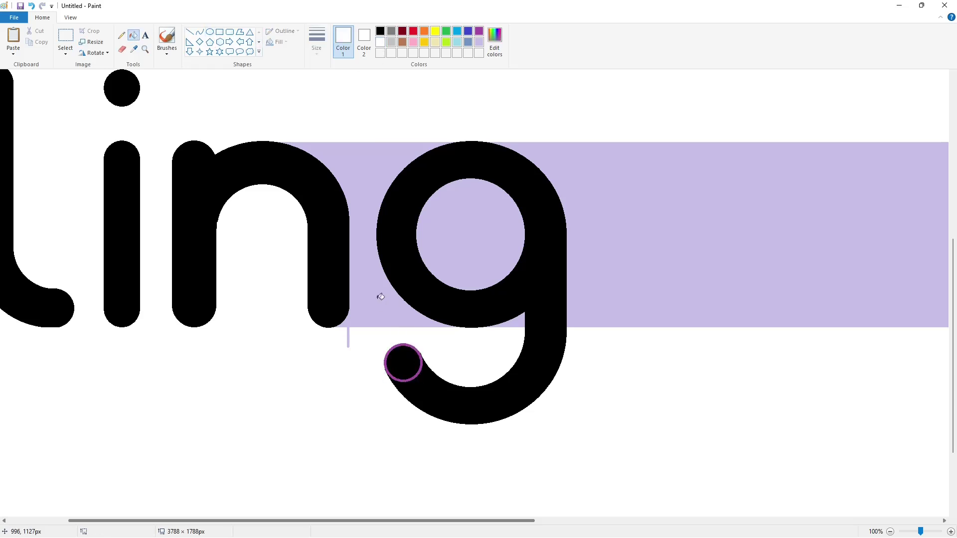
{"action": "left_click", "coordinate": [377, 297]}
{"action": "left_click", "coordinate": [481, 250]}
{"action": "left_click", "coordinate": [519, 322]}
Recolor the purple circle outline at the end of the g's tail black.
{"action": "left_click", "coordinate": [380, 31]}
{"action": "left_click", "coordinate": [421, 355]}
{"action": "scroll", "coordinate": [859, 485], "scroll_direction": "down", "scroll_amount": 1}
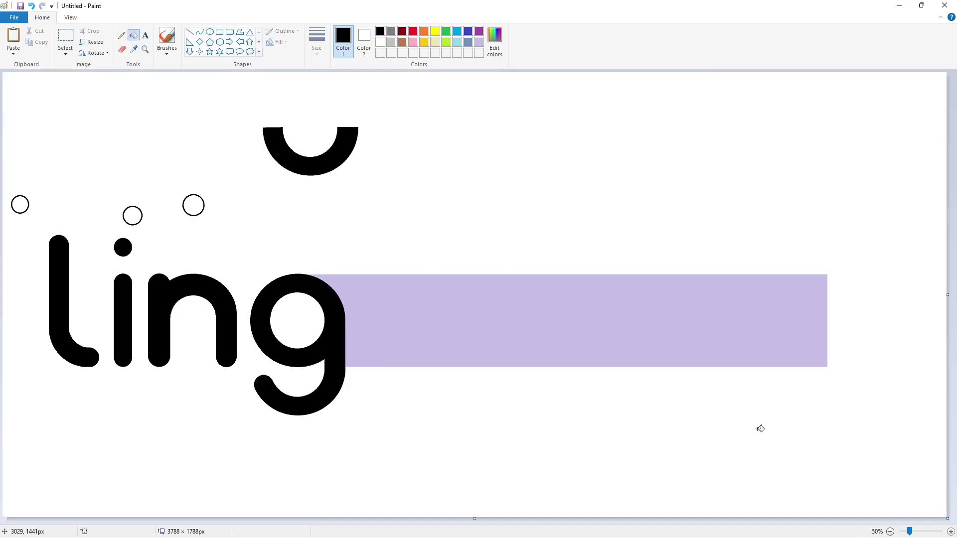
Draw two concentric black circles of about 374 × 370 px and 235 × 237 px to the right of the g.
{"action": "left_click", "coordinate": [209, 32]}
{"action": "left_click_drag", "start_coordinate": [361, 275], "coordinate": [444, 366]}
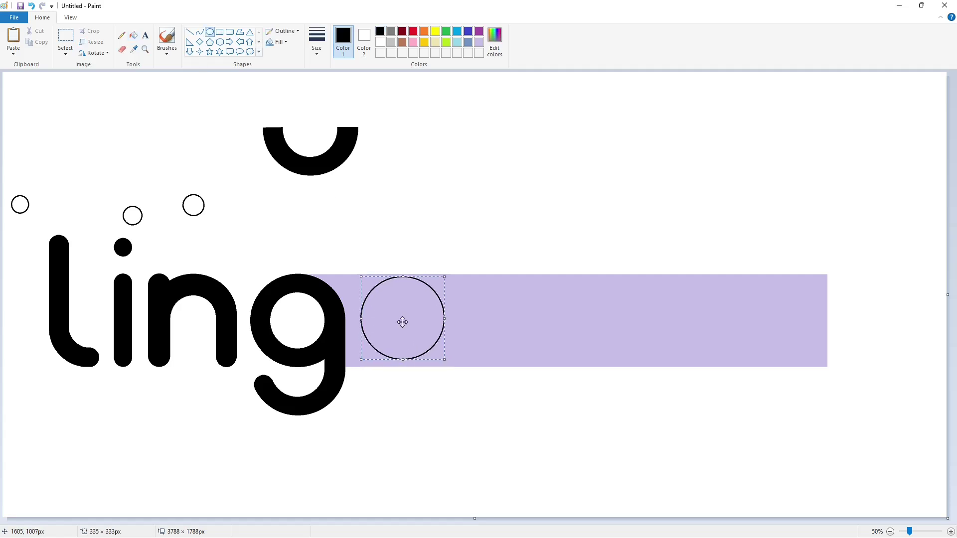
{"action": "left_click_drag", "start_coordinate": [401, 333], "coordinate": [356, 344]}
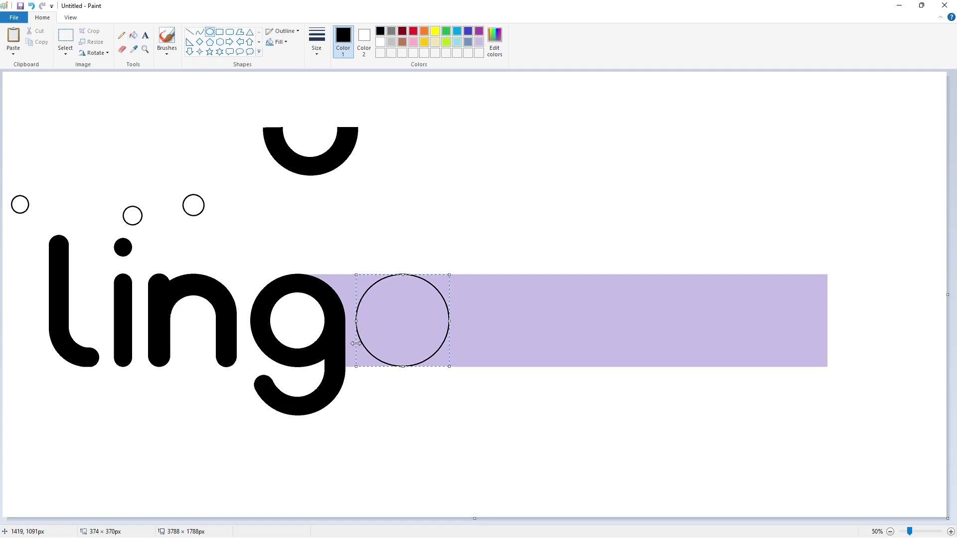
{"action": "left_click_drag", "start_coordinate": [374, 290], "coordinate": [431, 349]}
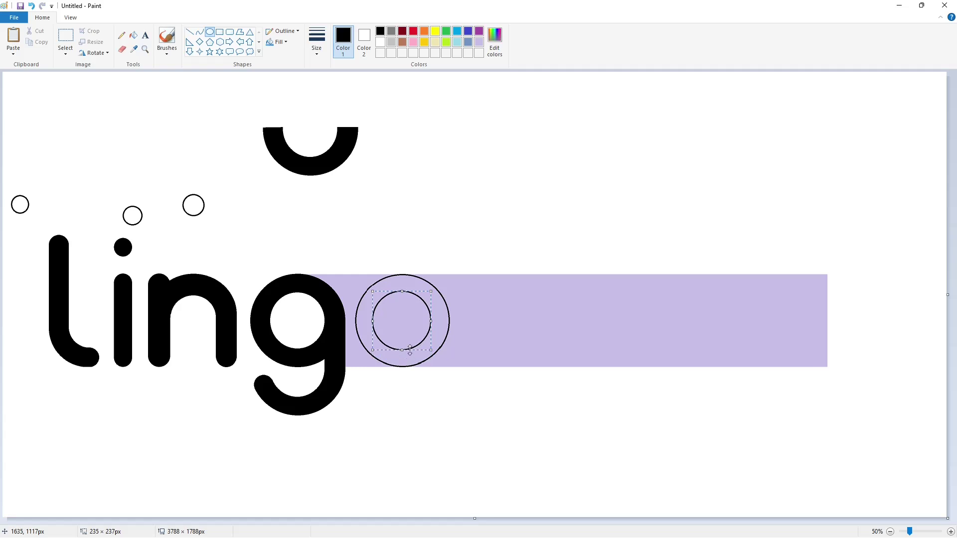
Fill the ring between the circles black, and the lavender inside the o and between g and o white.
{"action": "left_click", "coordinate": [133, 35]}
{"action": "left_click", "coordinate": [404, 280]}
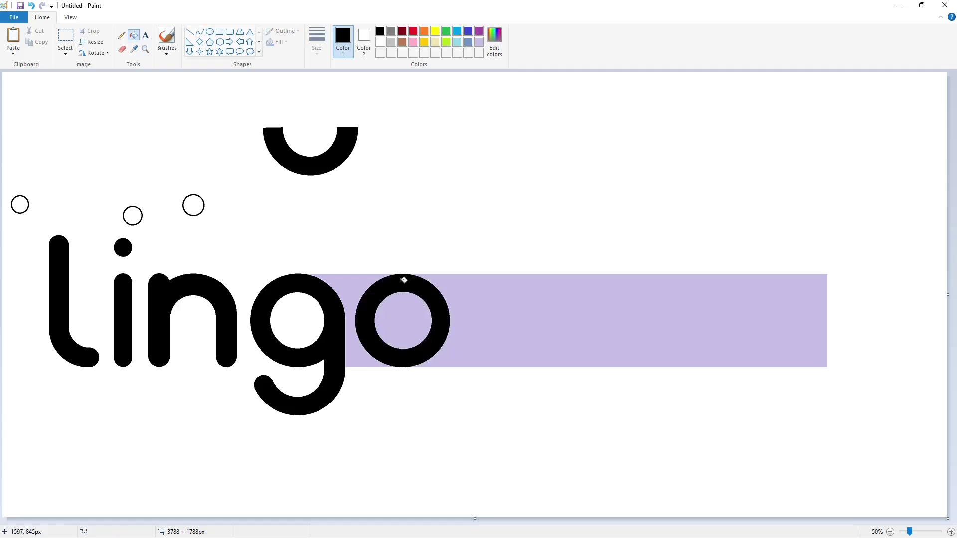
{"action": "left_click", "coordinate": [349, 279]}
{"action": "left_click", "coordinate": [401, 308]}
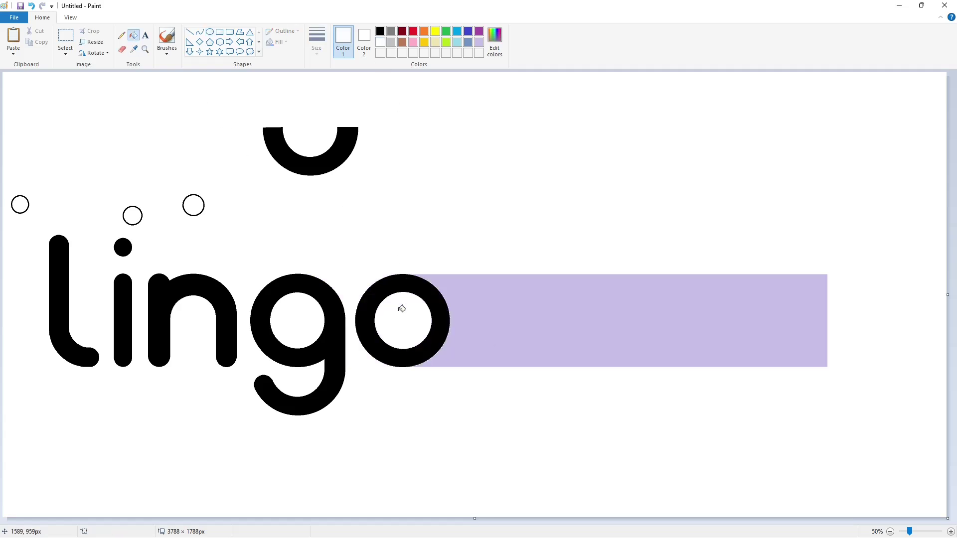
Copy the upper part of the l, about 177 × 313 px, and place it to the right of the o.
{"action": "left_click", "coordinate": [65, 41]}
{"action": "left_click_drag", "start_coordinate": [36, 221], "coordinate": [80, 299]}
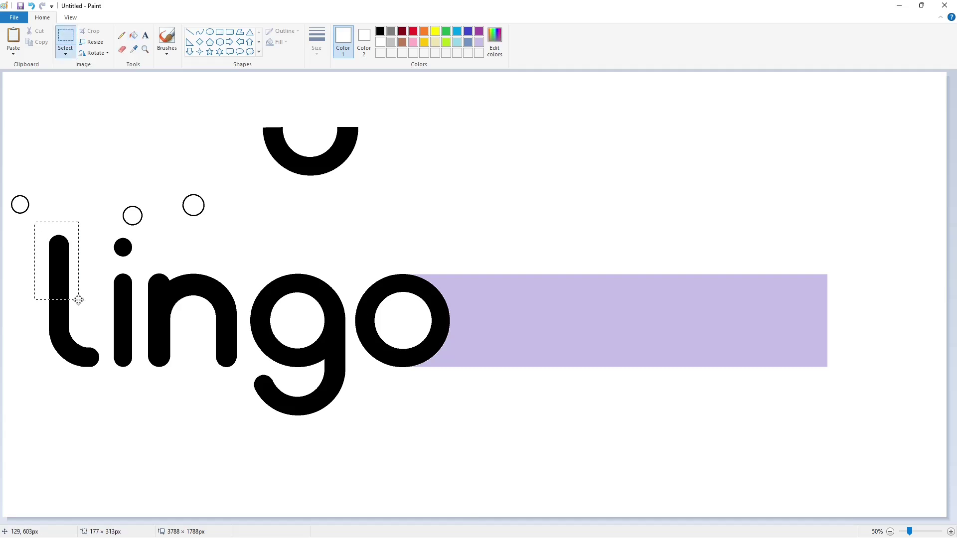
{"action": "key", "text": "ctrl+c"}
{"action": "key", "text": "ctrl+v"}
{"action": "left_click_drag", "start_coordinate": [30, 113], "coordinate": [472, 269]}
{"action": "left_click", "coordinate": [619, 288]}
Paste the stem piece again, flip it vertically and align it below the first piece down to the band's lower edge.
{"action": "left_click", "coordinate": [951, 532]}
{"action": "scroll", "coordinate": [490, 483], "scroll_direction": "down", "scroll_amount": 7}
{"action": "left_click_drag", "start_coordinate": [394, 520], "coordinate": [593, 520]}
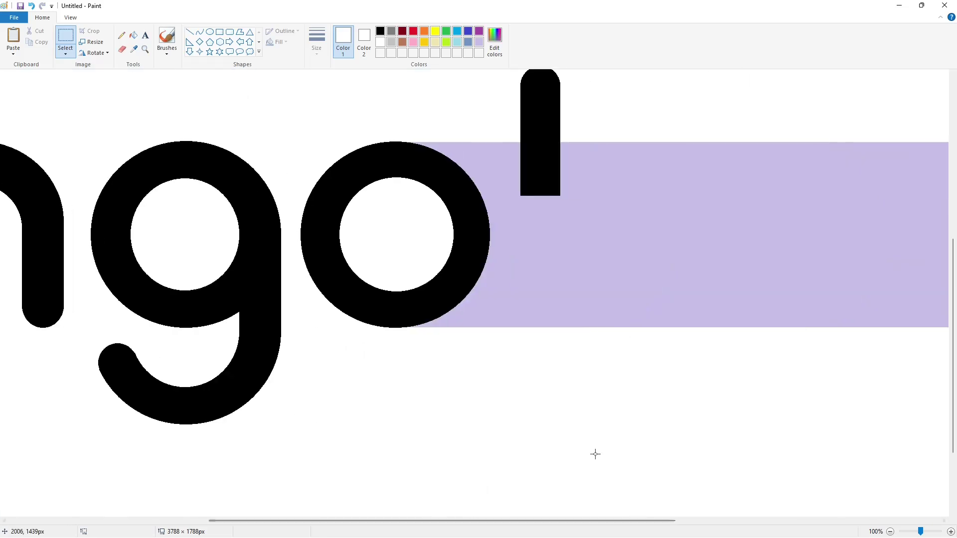
{"action": "key", "text": "ctrl+v"}
{"action": "left_click", "coordinate": [94, 52]}
{"action": "left_click", "coordinate": [107, 97]}
{"action": "left_click_drag", "start_coordinate": [55, 146], "coordinate": [546, 261]}
{"action": "key", "text": "Down"}
{"action": "key", "text": "Down"}
{"action": "key", "text": "Down"}
{"action": "key", "text": "Down"}
{"action": "key", "text": "Down"}
{"action": "key", "text": "Down"}
{"action": "key", "text": "Down"}
{"action": "key", "text": "Down"}
{"action": "key", "text": "Down"}
{"action": "key", "text": "Down"}
{"action": "key", "text": "Down"}
{"action": "key", "text": "Down"}
{"action": "key", "text": "Down"}
{"action": "key", "text": "Down"}
{"action": "key", "text": "Down"}
{"action": "key", "text": "Down"}
{"action": "key", "text": "Down"}
{"action": "key", "text": "Down"}
{"action": "key", "text": "Down"}
{"action": "key", "text": "Down"}
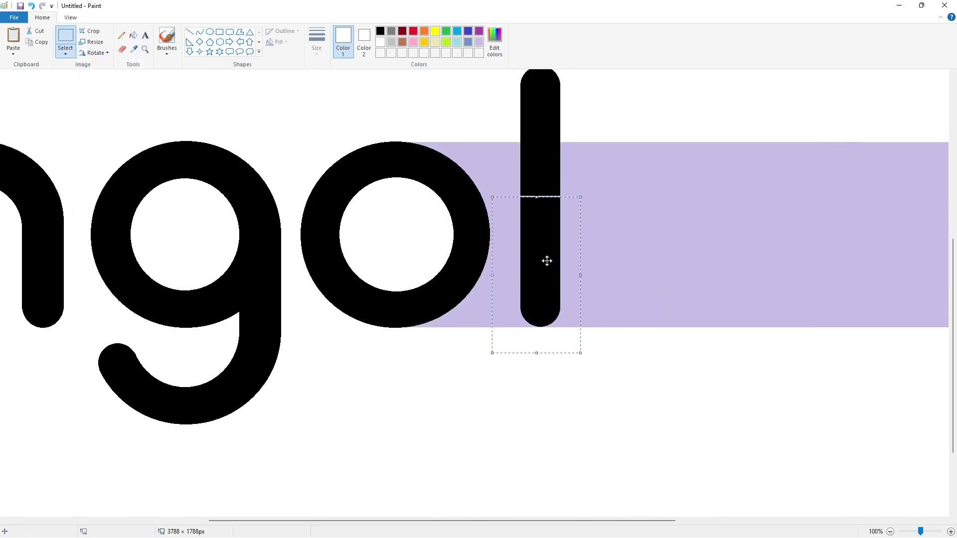
{"action": "left_click", "coordinate": [660, 182]}
Copy the leftmost small circle and place two copies right of the new stem, near the band's upper and lower edges.
{"action": "scroll", "coordinate": [687, 442], "scroll_direction": "down", "scroll_amount": 1}
{"action": "left_click", "coordinate": [209, 32]}
{"action": "left_click", "coordinate": [380, 31]}
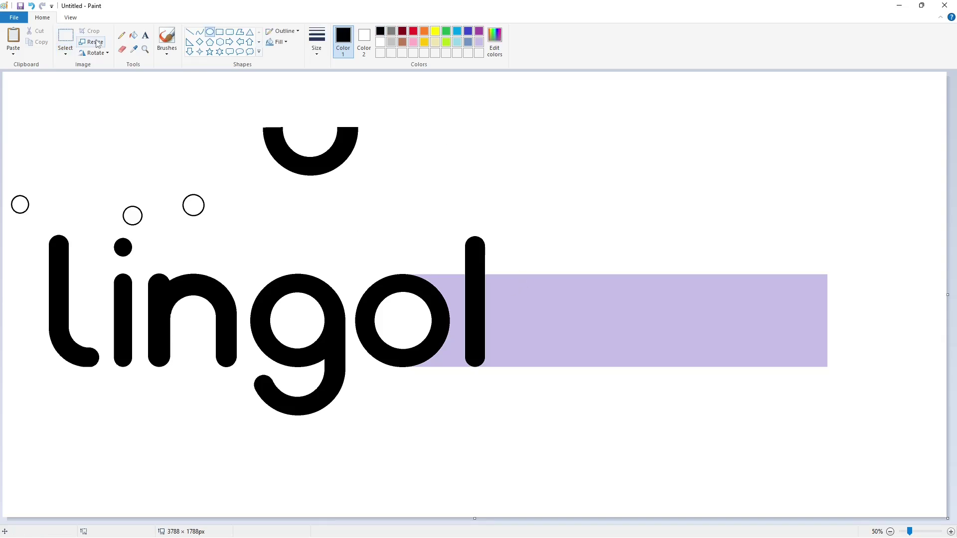
{"action": "left_click", "coordinate": [65, 36]}
{"action": "left_click_drag", "start_coordinate": [48, 176], "coordinate": [1, 227]}
{"action": "key", "text": "ctrl+c"}
{"action": "key", "text": "ctrl+v"}
{"action": "left_click_drag", "start_coordinate": [21, 99], "coordinate": [528, 283]}
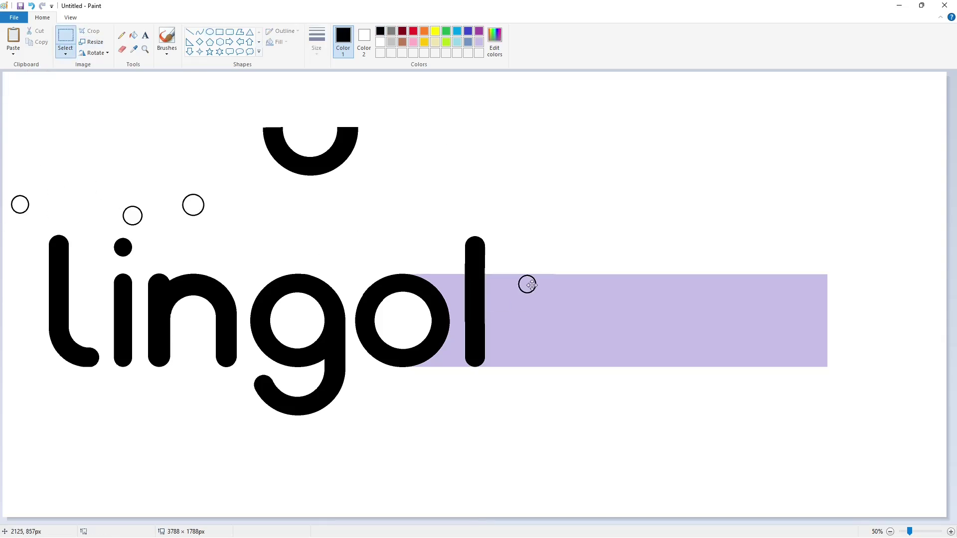
{"action": "left_click", "coordinate": [676, 297]}
{"action": "key", "text": "ctrl+v"}
{"action": "left_click_drag", "start_coordinate": [23, 100], "coordinate": [528, 357]}
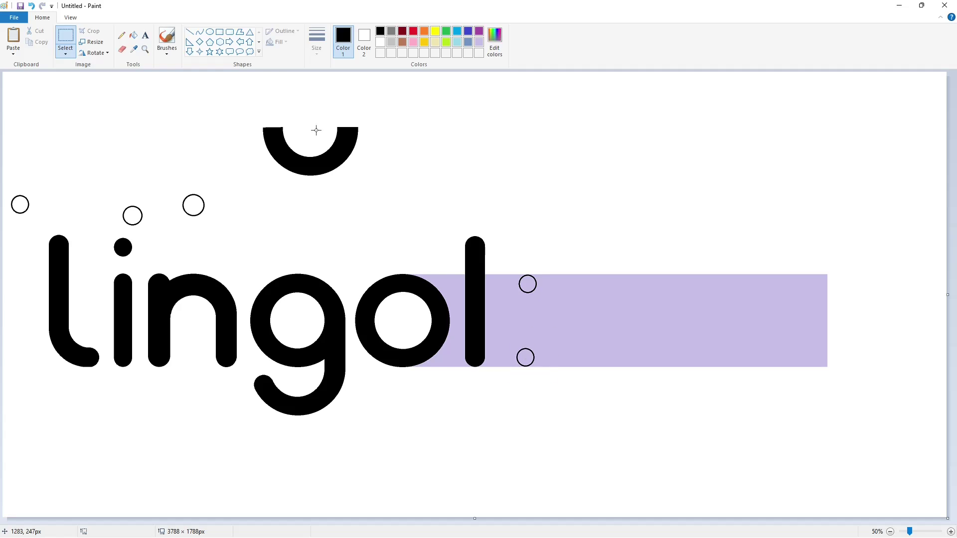
Draw a black diagonal line of about 183 × 181 px above the band and select it for reuse.
{"action": "left_click", "coordinate": [189, 32]}
{"action": "mouse_move", "coordinate": [475, 323]}
{"action": "left_mouse_down"}
{"action": "mouse_move", "coordinate": [521, 277]}
{"action": "mouse_move", "coordinate": [527, 161]}
{"action": "left_mouse_up"}
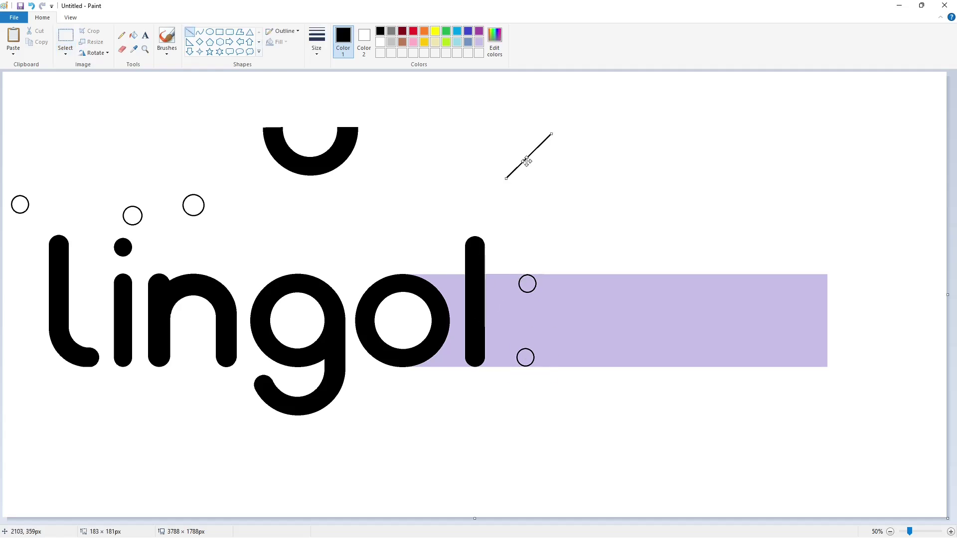
{"action": "left_click", "coordinate": [66, 35]}
{"action": "left_click_drag", "start_coordinate": [574, 107], "coordinate": [465, 224]}
Paste the diagonal line twice to outline the k's upper arm along both sides of the upper circle.
{"action": "left_click", "coordinate": [815, 362]}
{"action": "scroll", "coordinate": [562, 497], "scroll_direction": "up", "scroll_amount": 1}
{"action": "scroll", "coordinate": [562, 497], "scroll_direction": "down", "scroll_amount": 3}
{"action": "scroll", "coordinate": [704, 461], "scroll_direction": "right", "scroll_amount": 7}
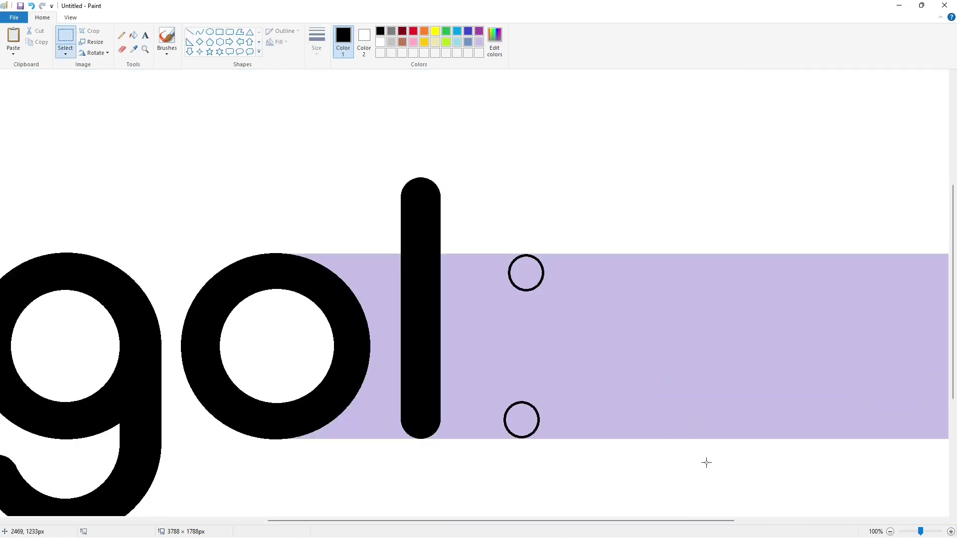
{"action": "key", "text": "ctrl+v"}
{"action": "left_click_drag", "start_coordinate": [176, 197], "coordinate": [511, 337]}
{"action": "left_click", "coordinate": [643, 336]}
{"action": "key", "text": "ctrl+v"}
{"action": "left_click_drag", "start_coordinate": [146, 179], "coordinate": [504, 342]}
{"action": "left_click", "coordinate": [608, 344]}
Paste the diagonal line, flip it vertically and place it between the k's stem and the lower circle's left side.
{"action": "left_click", "coordinate": [890, 532]}
{"action": "left_click", "coordinate": [950, 532]}
{"action": "scroll", "coordinate": [410, 487], "scroll_direction": "down", "scroll_amount": 3}
{"action": "scroll", "coordinate": [410, 487], "scroll_direction": "right", "scroll_amount": 7}
{"action": "key", "text": "ctrl+v"}
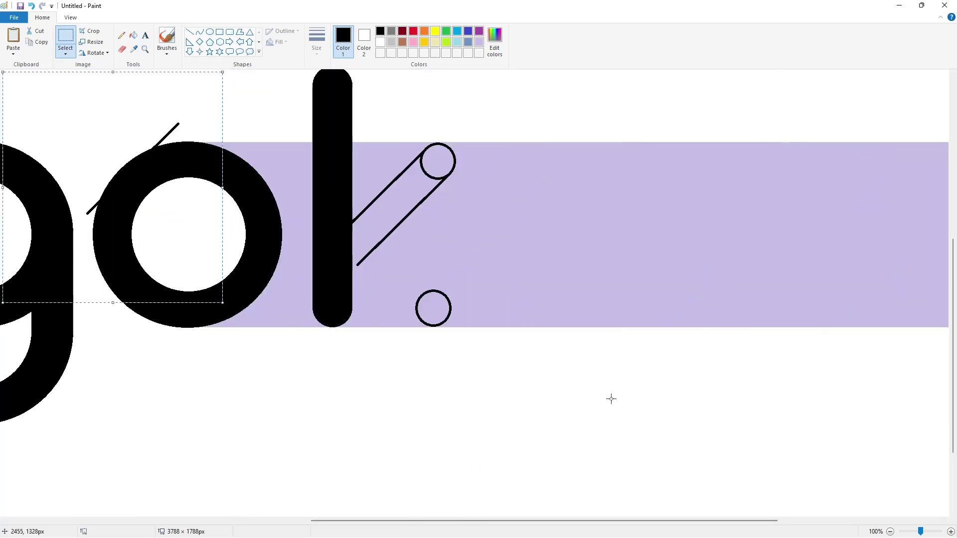
{"action": "left_click", "coordinate": [94, 53]}
{"action": "left_click", "coordinate": [108, 100]}
{"action": "left_click_drag", "start_coordinate": [119, 172], "coordinate": [360, 245]}
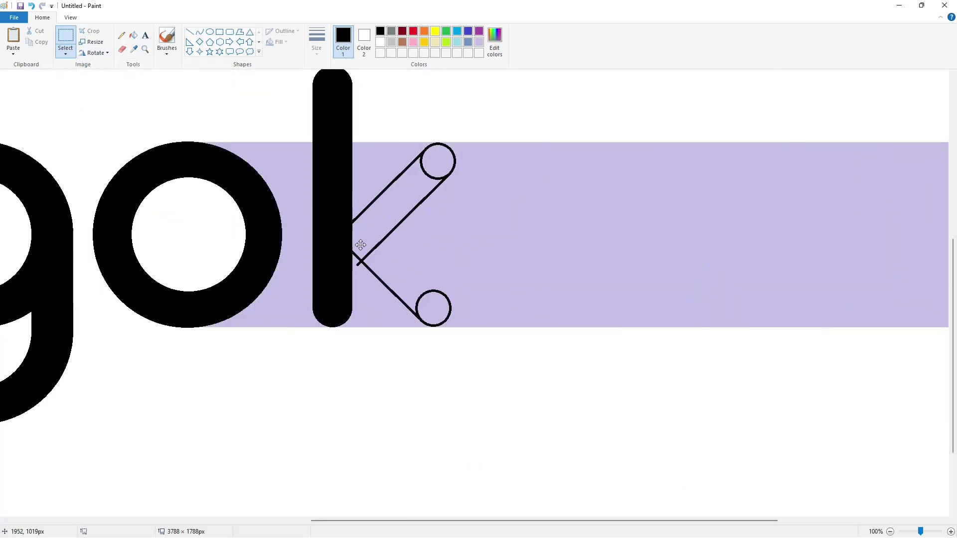
{"action": "left_click", "coordinate": [523, 241]}
Paste another diagonal line to extend the lower edge of the k's upper arm to the stem.
{"action": "left_click", "coordinate": [889, 532]}
{"action": "left_click", "coordinate": [951, 531]}
{"action": "scroll", "coordinate": [658, 487], "scroll_direction": "down", "scroll_amount": 7}
{"action": "left_click_drag", "start_coordinate": [386, 521], "coordinate": [658, 520]}
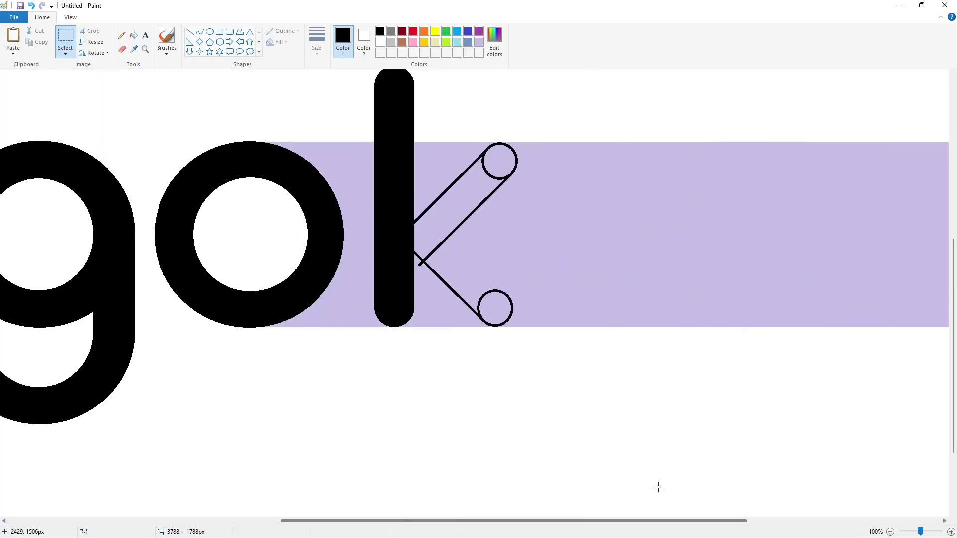
{"action": "key", "text": "ctrl+v"}
{"action": "left_click_drag", "start_coordinate": [205, 145], "coordinate": [512, 225]}
{"action": "key", "text": "Down"}
{"action": "key", "text": "Down"}
{"action": "key", "text": "Down"}
{"action": "key", "text": "Down"}
{"action": "key", "text": "Down"}
{"action": "key", "text": "Down"}
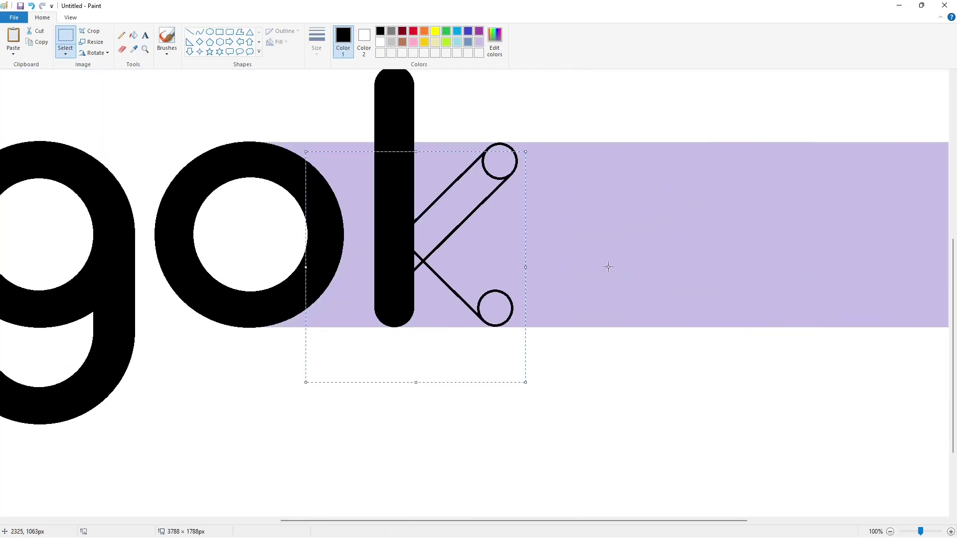
{"action": "left_click", "coordinate": [608, 267]}
{"action": "key", "text": "ctrl+v"}
{"action": "left_click", "coordinate": [94, 52]}
{"action": "left_click", "coordinate": [107, 97]}
{"action": "mouse_move", "coordinate": [101, 170]}
{"action": "left_mouse_down"}
{"action": "mouse_move", "coordinate": [431, 224]}
{"action": "mouse_move", "coordinate": [336, 190]}
{"action": "left_mouse_up"}
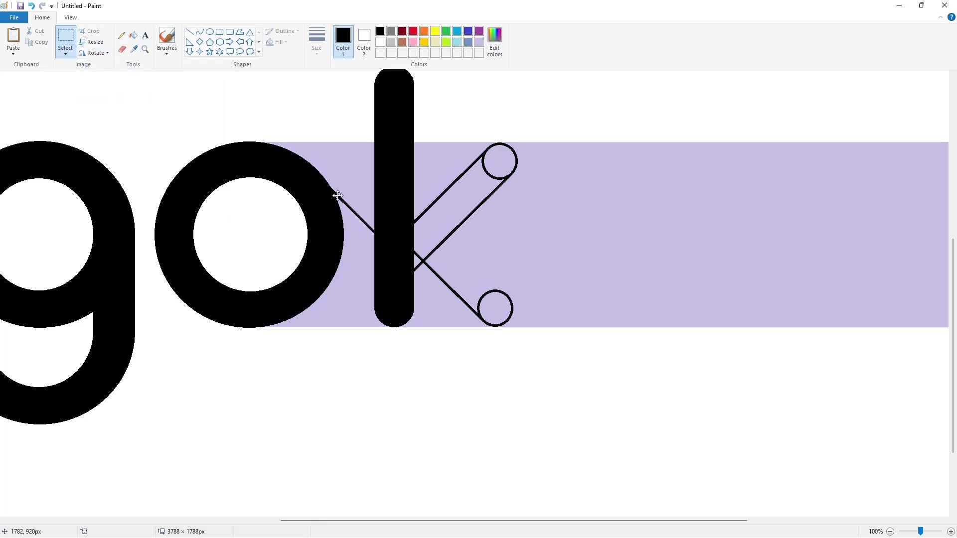
{"action": "scroll", "coordinate": [417, 258], "scroll_direction": "up", "scroll_amount": 7}
{"action": "key", "text": "ctrl+z"}
Shorten the spare diagonal line above the band by erasing a gap and filling its lower piece white, and copy it.
{"action": "left_click", "coordinate": [122, 49]}
{"action": "left_click_drag", "start_coordinate": [469, 268], "coordinate": [476, 269]}
{"action": "left_click", "coordinate": [134, 35]}
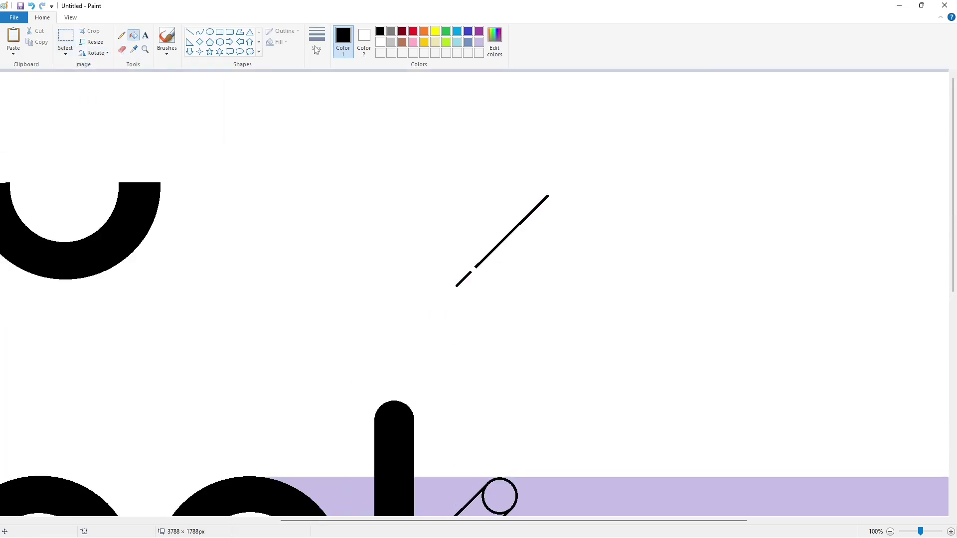
{"action": "left_click", "coordinate": [380, 42]}
{"action": "left_click", "coordinate": [467, 274]}
{"action": "left_click", "coordinate": [65, 36]}
{"action": "left_click_drag", "start_coordinate": [597, 162], "coordinate": [421, 326]}
{"action": "key", "text": "ctrl+x"}
Paste the shortened line, flip it vertically and place it along the right side of the k's lower circle.
{"action": "scroll", "coordinate": [656, 369], "scroll_direction": "down", "scroll_amount": 7}
{"action": "key", "text": "ctrl+v"}
{"action": "left_click", "coordinate": [94, 53]}
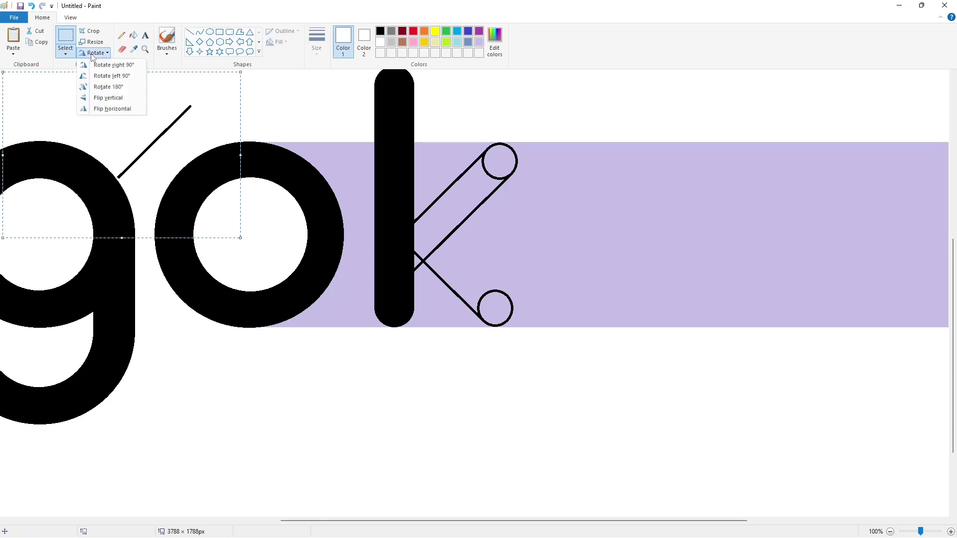
{"action": "left_click", "coordinate": [108, 97]}
{"action": "left_click_drag", "start_coordinate": [140, 155], "coordinate": [455, 249]}
{"action": "left_click", "coordinate": [596, 253]}
Fill the outlined arms and end circles of the k with black.
{"action": "left_click", "coordinate": [134, 35]}
{"action": "left_click", "coordinate": [380, 31]}
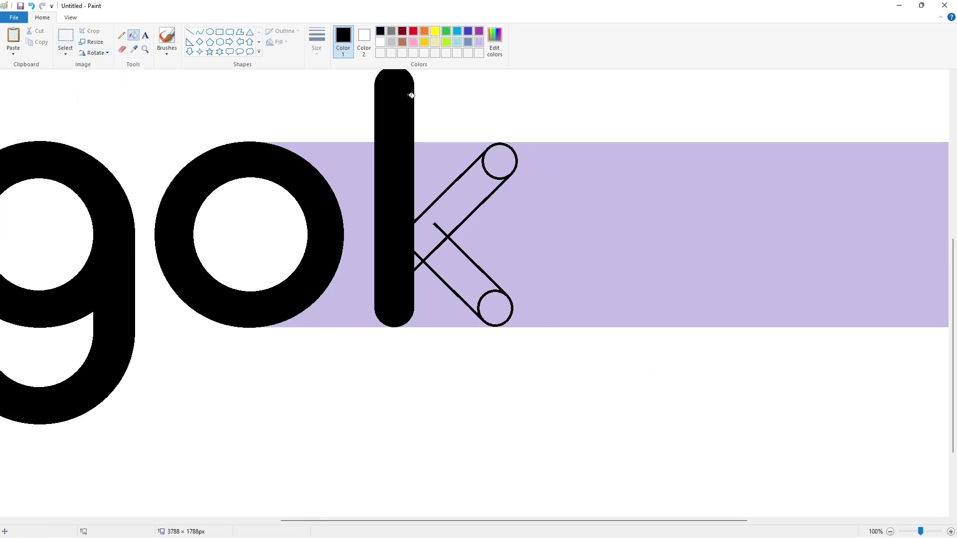
{"action": "left_click", "coordinate": [950, 532]}
{"action": "left_click", "coordinate": [889, 532]}
{"action": "left_click", "coordinate": [889, 531]}
{"action": "left_click", "coordinate": [526, 285]}
{"action": "left_click", "coordinate": [511, 299]}
{"action": "left_click", "coordinate": [512, 343]}
{"action": "left_click", "coordinate": [523, 356]}
{"action": "left_click", "coordinate": [486, 334]}
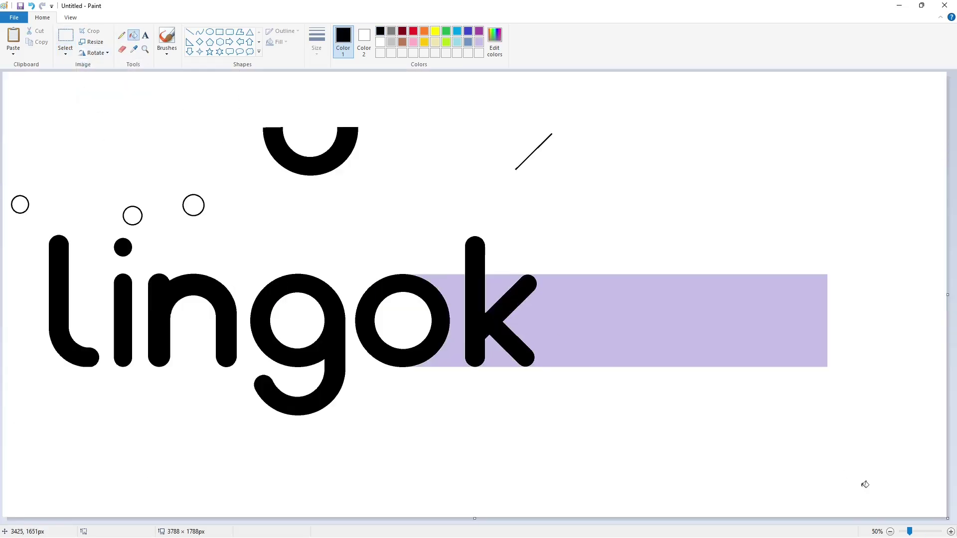
Copy the letter i with its dot and place the copy on the band to the right of the k.
{"action": "left_click", "coordinate": [950, 532]}
{"action": "scroll", "coordinate": [747, 474], "scroll_direction": "down", "scroll_amount": 7}
{"action": "left_click_drag", "start_coordinate": [470, 521], "coordinate": [465, 496]}
{"action": "left_click", "coordinate": [65, 36]}
{"action": "scroll", "coordinate": [266, 147], "scroll_direction": "up", "scroll_amount": 3}
{"action": "left_click_drag", "start_coordinate": [203, 166], "coordinate": [274, 439]}
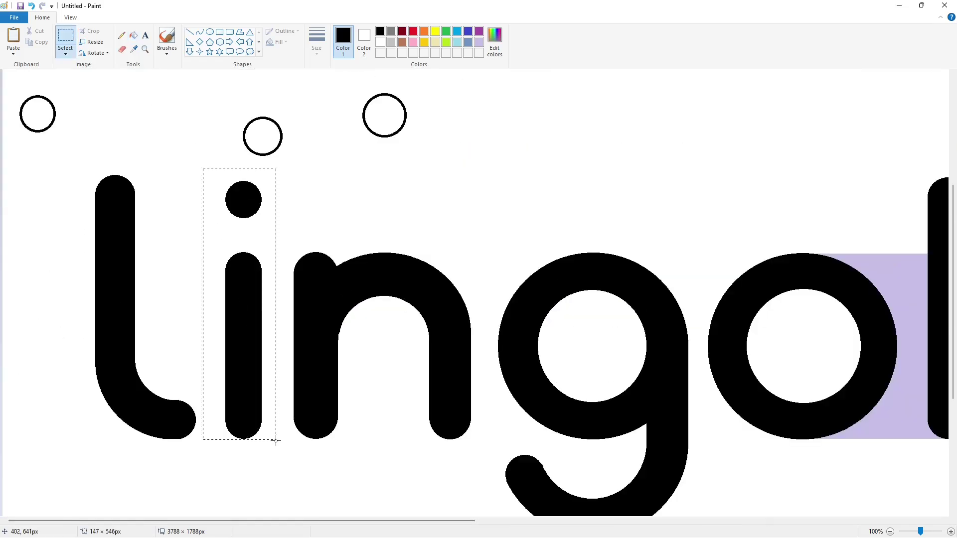
{"action": "key", "text": "ctrl+c"}
{"action": "scroll", "coordinate": [632, 376], "scroll_direction": "down", "scroll_amount": 1}
{"action": "key", "text": "ctrl+v"}
{"action": "left_click_drag", "start_coordinate": [11, 155], "coordinate": [561, 306]}
{"action": "left_click", "coordinate": [647, 317]}
Fill the lavender areas between the o, the k and the second i with white.
{"action": "left_click", "coordinate": [134, 36]}
{"action": "left_click", "coordinate": [380, 42]}
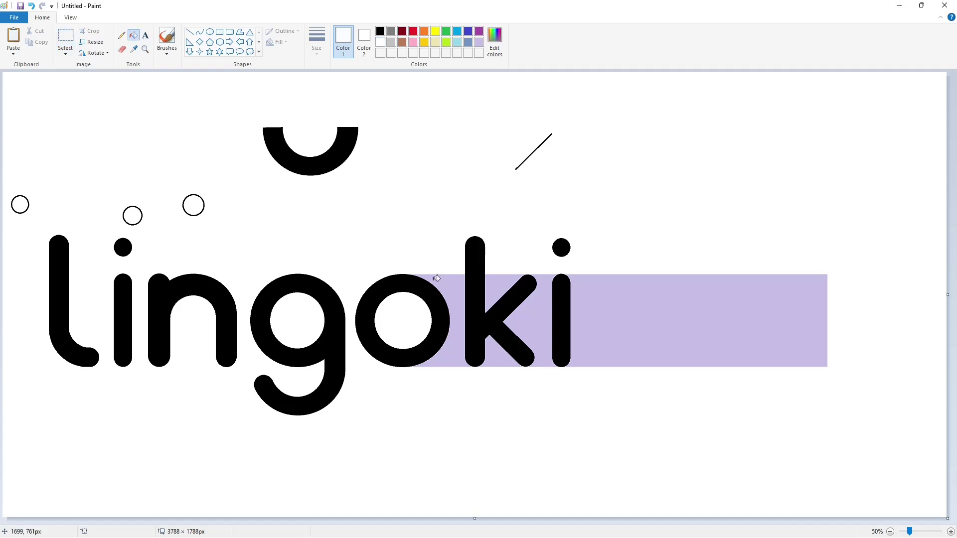
{"action": "left_click", "coordinate": [455, 289]}
{"action": "left_click", "coordinate": [490, 289]}
{"action": "left_click", "coordinate": [492, 356]}
{"action": "left_click", "coordinate": [539, 330]}
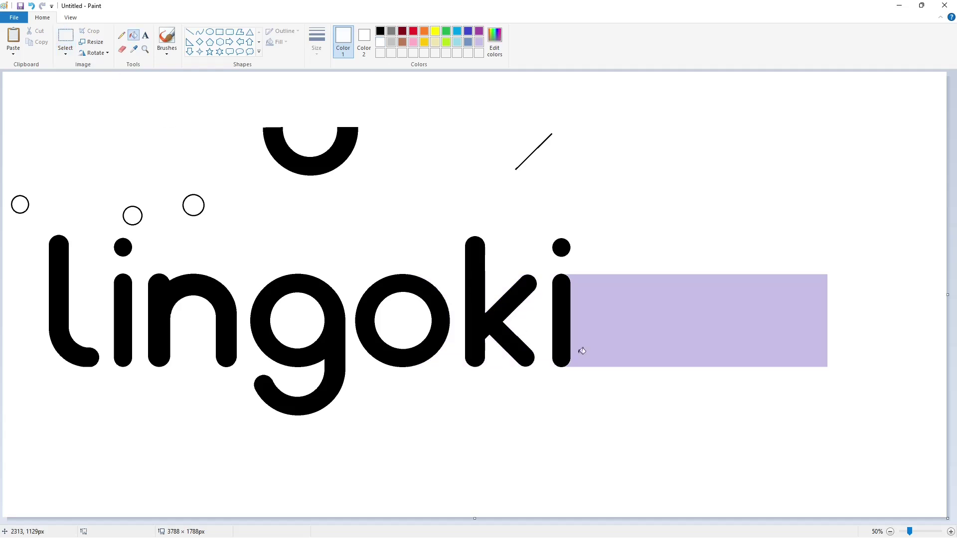
Copy the letter o and place the copy to the right of the second i as the d's bowl.
{"action": "left_click", "coordinate": [209, 34]}
{"action": "left_click", "coordinate": [66, 36]}
{"action": "left_click_drag", "start_coordinate": [455, 407], "coordinate": [455, 407]}
{"action": "key", "text": "ctrl+c"}
{"action": "key", "text": "ctrl+v"}
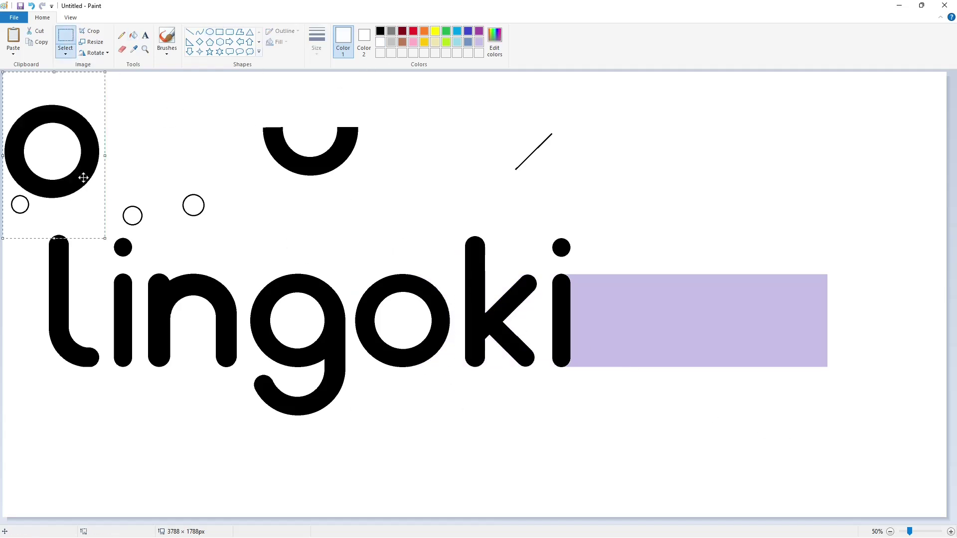
{"action": "left_click_drag", "start_coordinate": [52, 150], "coordinate": [631, 319]}
Copy a rounded-top stem piece and place it at the right side of the new bowl as the d's upper stem.
{"action": "key", "text": "ctrl+c"}
{"action": "key", "text": "ctrl+v"}
{"action": "left_click_drag", "start_coordinate": [28, 123], "coordinate": [668, 274]}
{"action": "left_click", "coordinate": [731, 272]}
Paste the stem piece again, flip it vertically and align it under the d's upper stem, ending at the band's lower edge.
{"action": "left_click", "coordinate": [921, 530]}
{"action": "left_click_drag", "start_coordinate": [396, 521], "coordinate": [743, 495]}
{"action": "key", "text": "ctrl+v"}
{"action": "left_click", "coordinate": [96, 53]}
{"action": "left_click", "coordinate": [104, 98]}
{"action": "left_click_drag", "start_coordinate": [57, 151], "coordinate": [615, 241]}
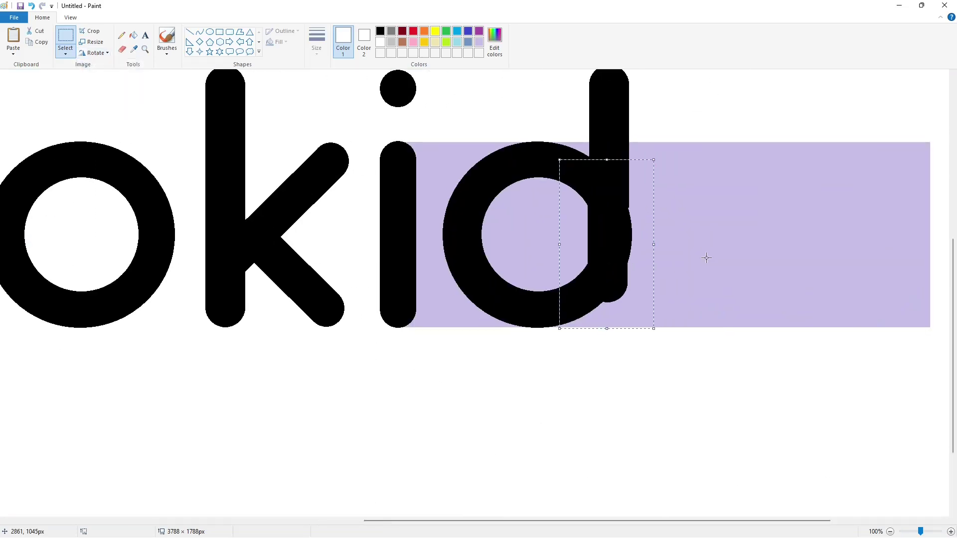
{"action": "key", "text": "Right"}
{"action": "key", "text": "Right"}
{"action": "key", "text": "Right"}
{"action": "key", "text": "Down"}
{"action": "key", "text": "Down"}
{"action": "key", "text": "Down"}
{"action": "key", "text": "Down"}
{"action": "key", "text": "Down"}
{"action": "key", "text": "Down"}
{"action": "key", "text": "Down"}
{"action": "key", "text": "Down"}
{"action": "key", "text": "Down"}
{"action": "key", "text": "Down"}
{"action": "key", "text": "Down"}
{"action": "key", "text": "Down"}
{"action": "key", "text": "Down"}
{"action": "key", "text": "Down"}
{"action": "key", "text": "Down"}
{"action": "key", "text": "Down"}
{"action": "key", "text": "Down"}
{"action": "key", "text": "Down"}
{"action": "key", "text": "Down"}
{"action": "key", "text": "Down"}
{"action": "left_click", "coordinate": [704, 258]}
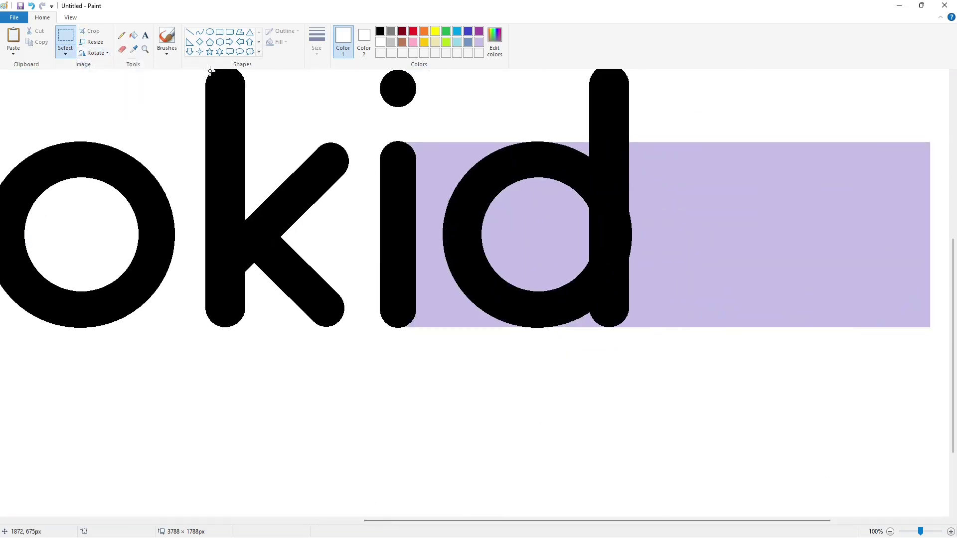
Cover the part of the bowl protruding past the d's stem with a vertical lavender line along the stem's right edge.
{"action": "left_click", "coordinate": [189, 32]}
{"action": "left_click", "coordinate": [479, 42]}
{"action": "left_click_drag", "start_coordinate": [628, 182], "coordinate": [628, 270]}
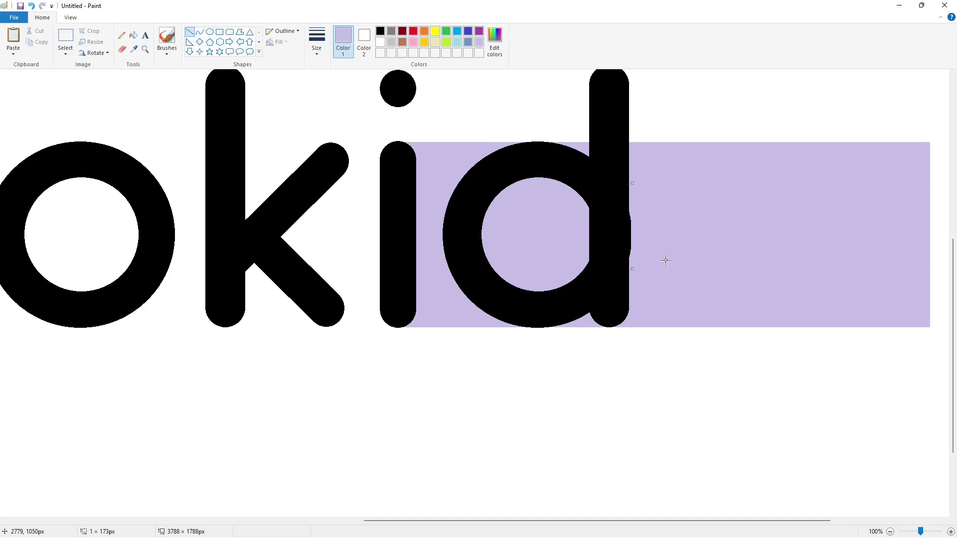
{"action": "left_click", "coordinate": [692, 260]}
{"action": "left_click", "coordinate": [706, 248]}
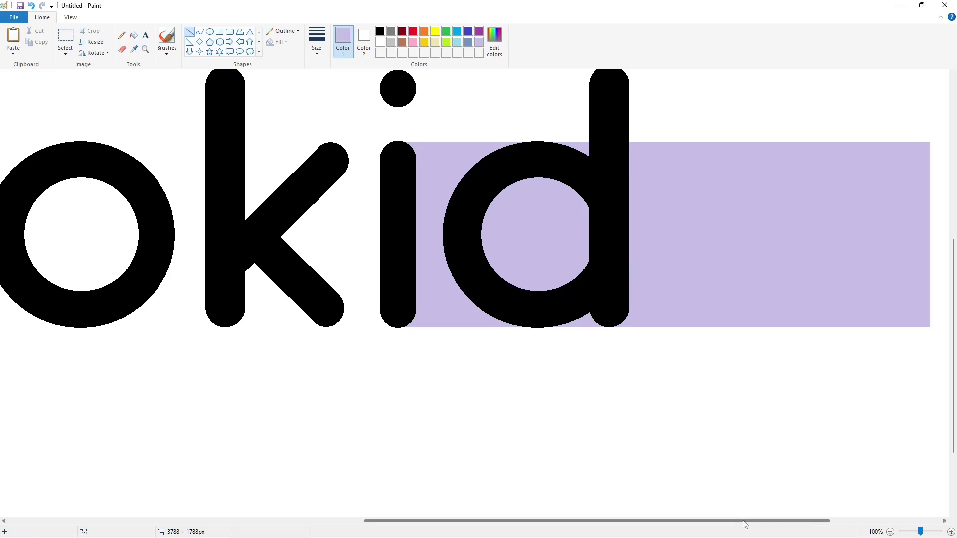
Fill the centre of the letter o after the g with purple.
{"action": "left_click_drag", "start_coordinate": [743, 521], "coordinate": [604, 498]}
{"action": "left_click", "coordinate": [133, 35]}
{"action": "left_click", "coordinate": [479, 31]}
{"action": "left_click", "coordinate": [366, 245]}
Place a copy of the purple-centred o above the word and fill its black ring white, leaving only the purple disc.
{"action": "left_click", "coordinate": [68, 38]}
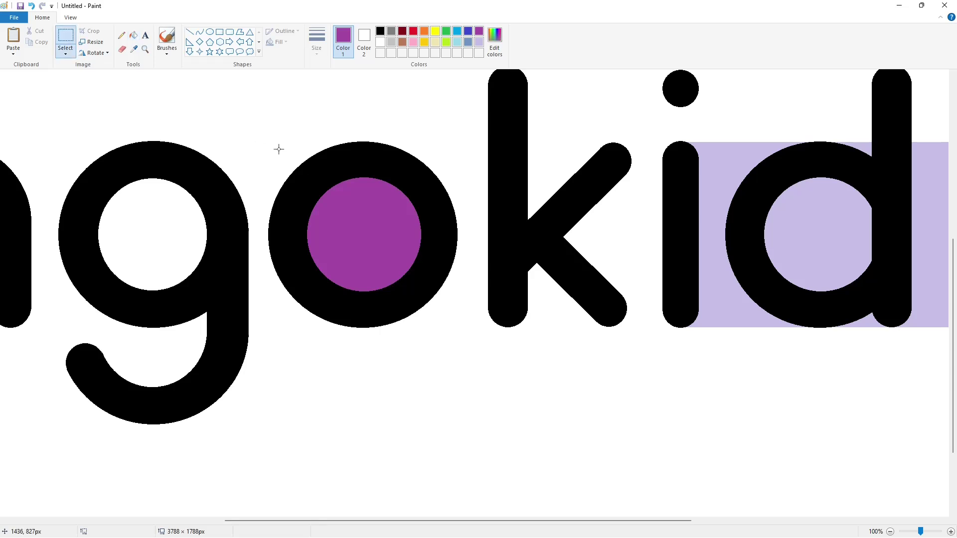
{"action": "left_click_drag", "start_coordinate": [277, 148], "coordinate": [457, 322]}
{"action": "scroll", "coordinate": [560, 391], "scroll_direction": "up", "scroll_amount": 3}
{"action": "left_click_drag", "start_coordinate": [377, 462], "coordinate": [431, 186]}
{"action": "left_click", "coordinate": [381, 43]}
{"action": "left_click", "coordinate": [351, 144]}
Copy the purple disc and place it over the opening of the d's bowl.
{"action": "left_click", "coordinate": [66, 38]}
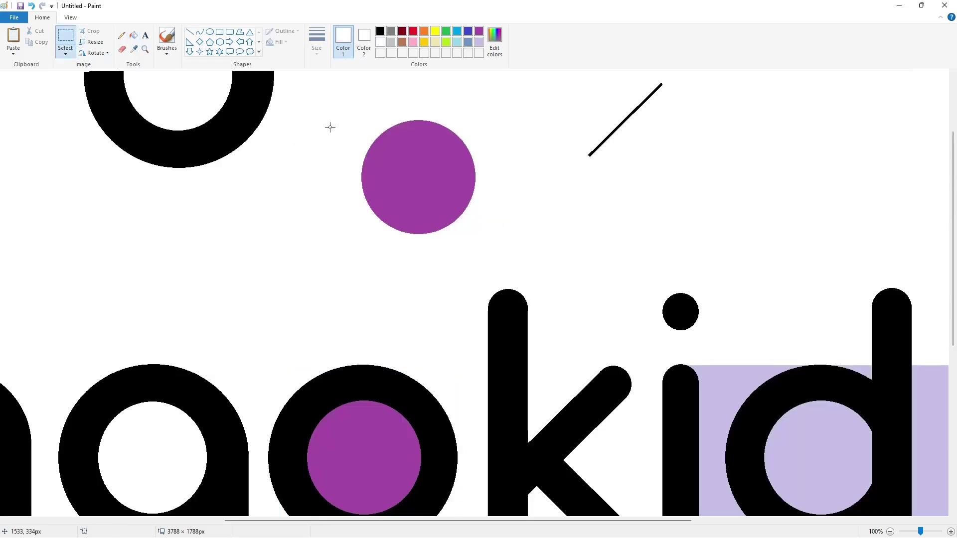
{"action": "left_click_drag", "start_coordinate": [329, 90], "coordinate": [507, 254]}
{"action": "left_click_drag", "start_coordinate": [583, 521], "coordinate": [764, 521]}
{"action": "scroll", "coordinate": [555, 451], "scroll_direction": "down", "scroll_amount": 1}
{"action": "key", "text": "ctrl+v"}
{"action": "left_click_drag", "start_coordinate": [85, 152], "coordinate": [446, 335]}
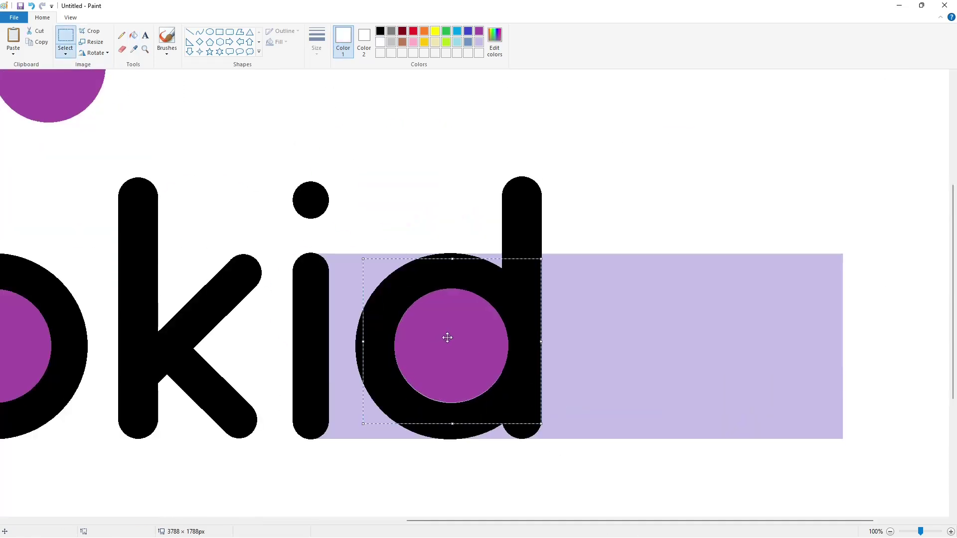
Fill the centres of the d and the o and the band areas beside the d's bowl with white.
{"action": "left_click", "coordinate": [133, 35]}
{"action": "left_click", "coordinate": [451, 346]}
{"action": "left_click", "coordinate": [374, 295]}
{"action": "left_click", "coordinate": [501, 425]}
{"action": "scroll", "coordinate": [841, 487], "scroll_direction": "down", "scroll_amount": 1}
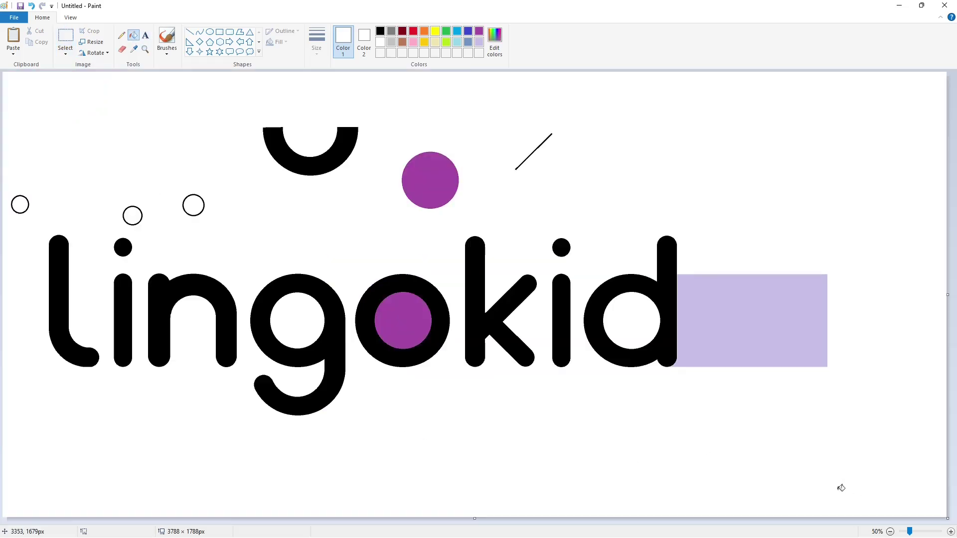
{"action": "left_click", "coordinate": [421, 310]}
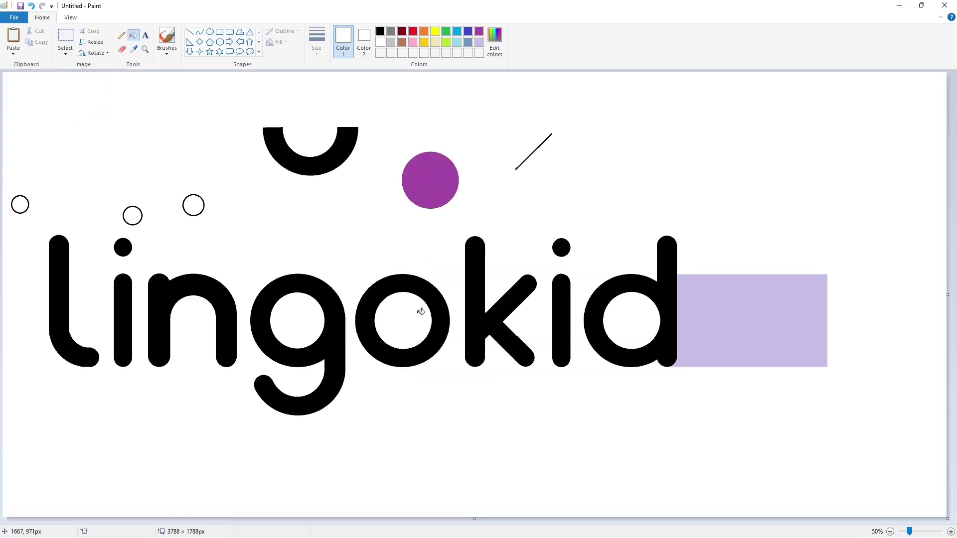
Draw a small black circle for the s's upper end and a curve for its upper outer edge.
{"action": "left_click", "coordinate": [209, 32]}
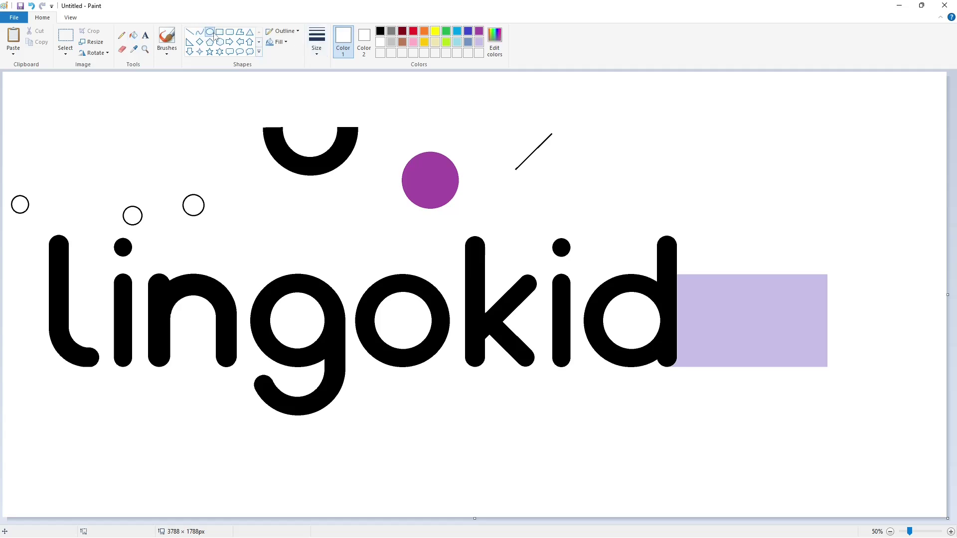
{"action": "left_click", "coordinate": [379, 31]}
{"action": "mouse_move", "coordinate": [741, 280]}
{"action": "left_mouse_down"}
{"action": "mouse_move", "coordinate": [761, 300]}
{"action": "mouse_move", "coordinate": [696, 288]}
{"action": "mouse_move", "coordinate": [737, 274]}
{"action": "mouse_move", "coordinate": [707, 269]}
{"action": "mouse_move", "coordinate": [689, 314]}
{"action": "left_mouse_up"}
{"action": "left_click", "coordinate": [199, 32]}
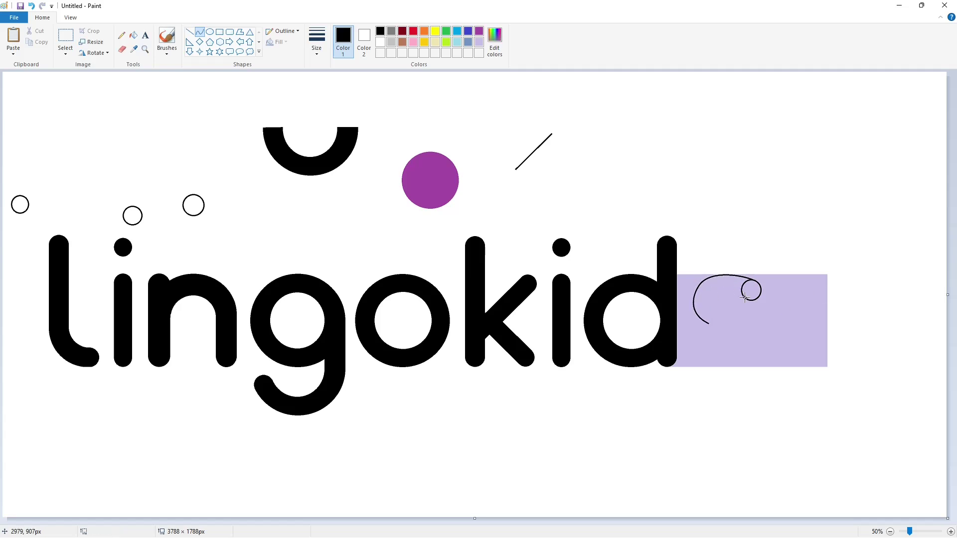
Draw the remaining inner and outer curves of the s and cap its lower end with a small circle.
{"action": "left_click_drag", "start_coordinate": [744, 298], "coordinate": [717, 299]}
{"action": "key", "text": "ctrl+z"}
{"action": "left_click_drag", "start_coordinate": [732, 299], "coordinate": [720, 287]}
{"action": "left_click", "coordinate": [839, 312]}
{"action": "mouse_move", "coordinate": [735, 311]}
{"action": "left_mouse_down"}
{"action": "mouse_move", "coordinate": [757, 355]}
{"action": "mouse_move", "coordinate": [768, 333]}
{"action": "mouse_move", "coordinate": [755, 314]}
{"action": "left_mouse_up"}
{"action": "left_click", "coordinate": [800, 340]}
{"action": "mouse_move", "coordinate": [757, 355]}
{"action": "left_mouse_down"}
{"action": "mouse_move", "coordinate": [692, 353]}
{"action": "mouse_move", "coordinate": [743, 367]}
{"action": "mouse_move", "coordinate": [710, 372]}
{"action": "left_mouse_up"}
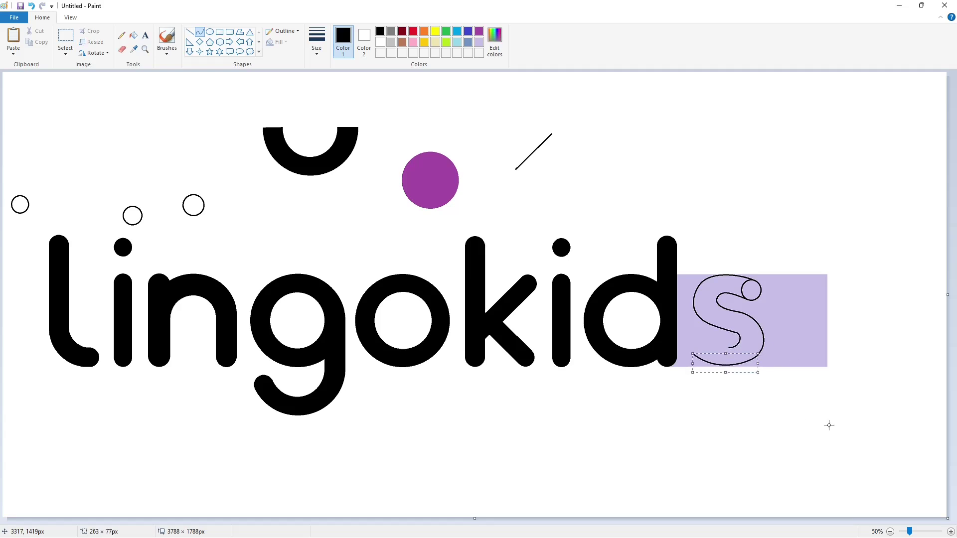
{"action": "left_click", "coordinate": [828, 425]}
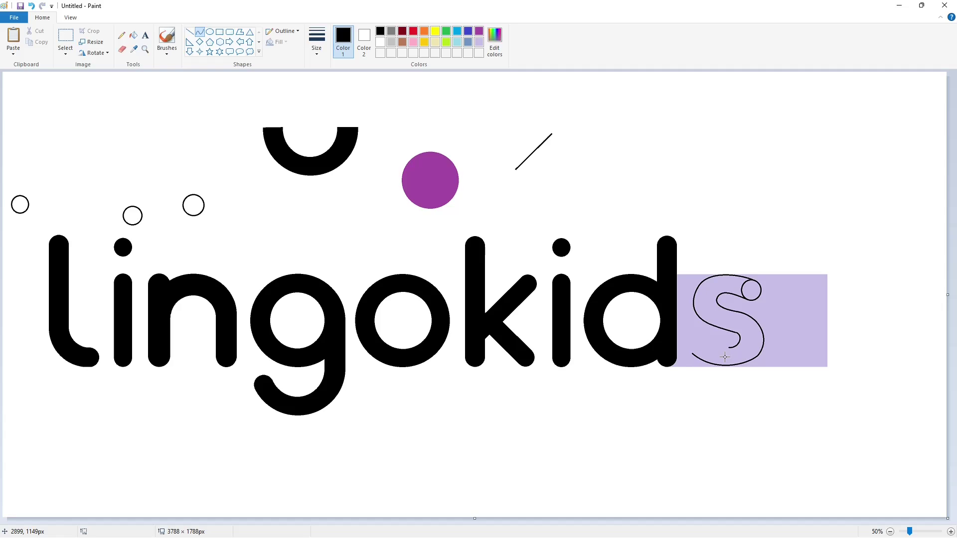
{"action": "left_click", "coordinate": [210, 31]}
{"action": "left_click_drag", "start_coordinate": [691, 338], "coordinate": [709, 357]}
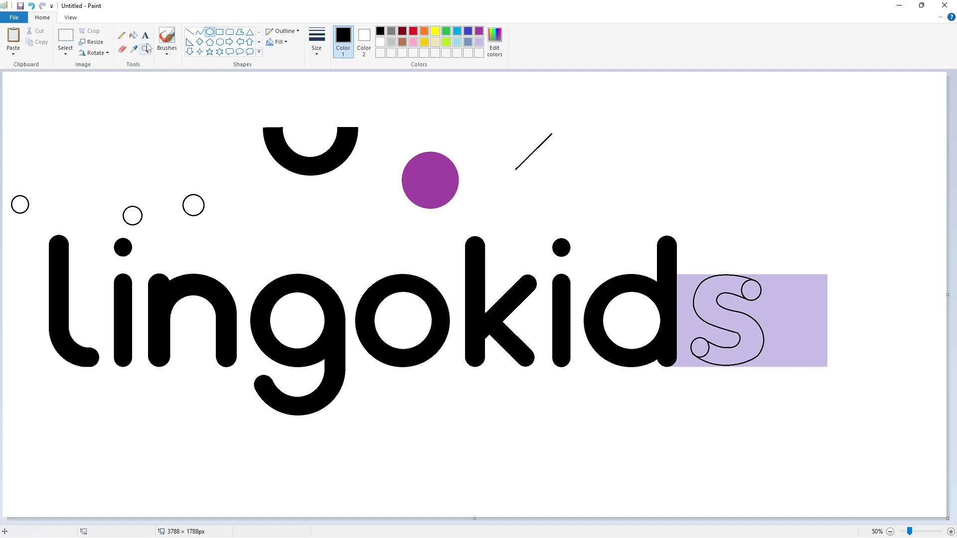
Fill the outlined s with black and the remaining lavender band around it with white.
{"action": "left_click", "coordinate": [134, 35]}
{"action": "left_click", "coordinate": [951, 532]}
{"action": "left_click", "coordinate": [608, 271]}
{"action": "left_click", "coordinate": [527, 288]}
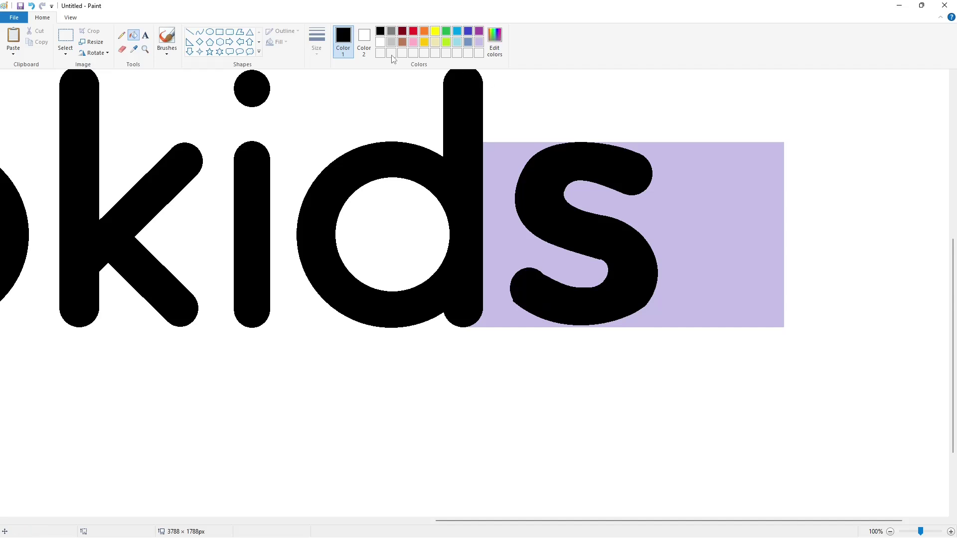
{"action": "left_click", "coordinate": [392, 54]}
{"action": "left_click", "coordinate": [504, 178]}
Smooth the s with a white line at its lower-right corner and black lines at the inner bend and lower-left end.
{"action": "left_click", "coordinate": [190, 32]}
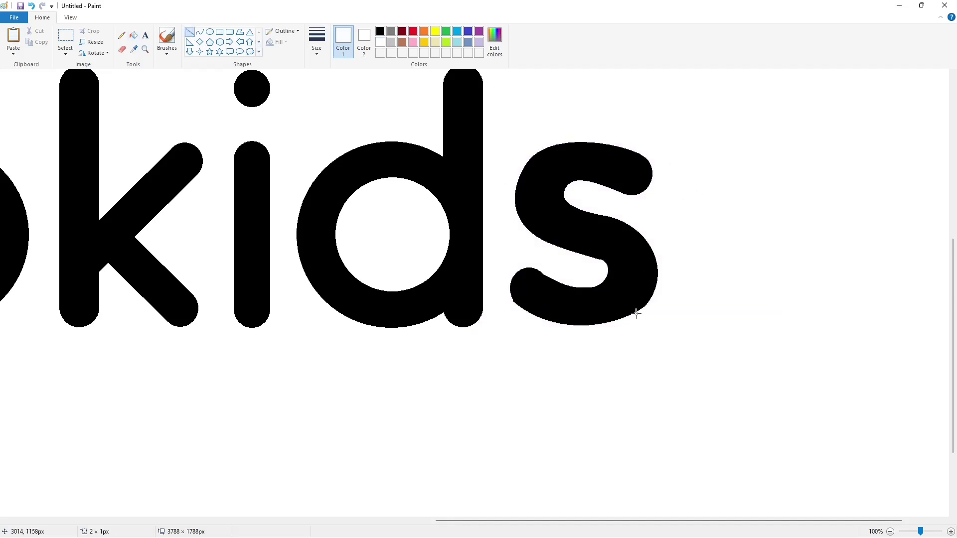
{"action": "left_click_drag", "start_coordinate": [636, 313], "coordinate": [660, 290]}
{"action": "left_click", "coordinate": [715, 285]}
{"action": "left_click", "coordinate": [380, 31]}
{"action": "left_click_drag", "start_coordinate": [592, 251], "coordinate": [608, 260]}
{"action": "left_click_drag", "start_coordinate": [536, 270], "coordinate": [527, 317]}
{"action": "left_click", "coordinate": [689, 283]}
{"action": "left_click", "coordinate": [380, 44]}
{"action": "left_click", "coordinate": [739, 384]}
{"action": "scroll", "coordinate": [739, 384], "scroll_direction": "down", "scroll_amount": 2}
Draw a large black-outlined circle of about 557 × 577 px above and to the right of the s.
{"action": "left_click", "coordinate": [210, 31]}
{"action": "left_click", "coordinate": [380, 31]}
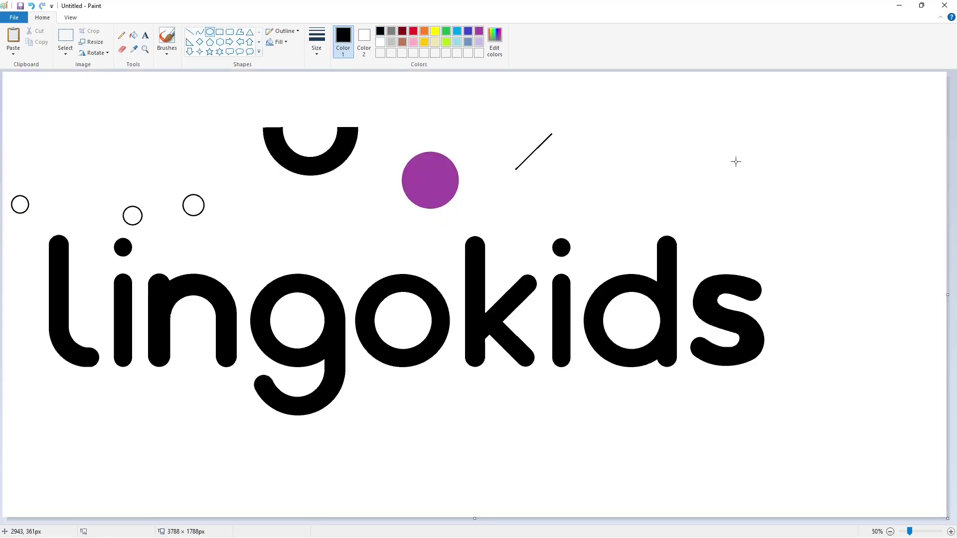
{"action": "left_click_drag", "start_coordinate": [742, 143], "coordinate": [877, 278]}
{"action": "left_click_drag", "start_coordinate": [832, 233], "coordinate": [835, 232]}
{"action": "left_click_drag", "start_coordinate": [812, 276], "coordinate": [812, 285]}
{"action": "left_click_drag", "start_coordinate": [746, 215], "coordinate": [742, 214]}
{"action": "left_click_drag", "start_coordinate": [879, 215], "coordinate": [881, 216]}
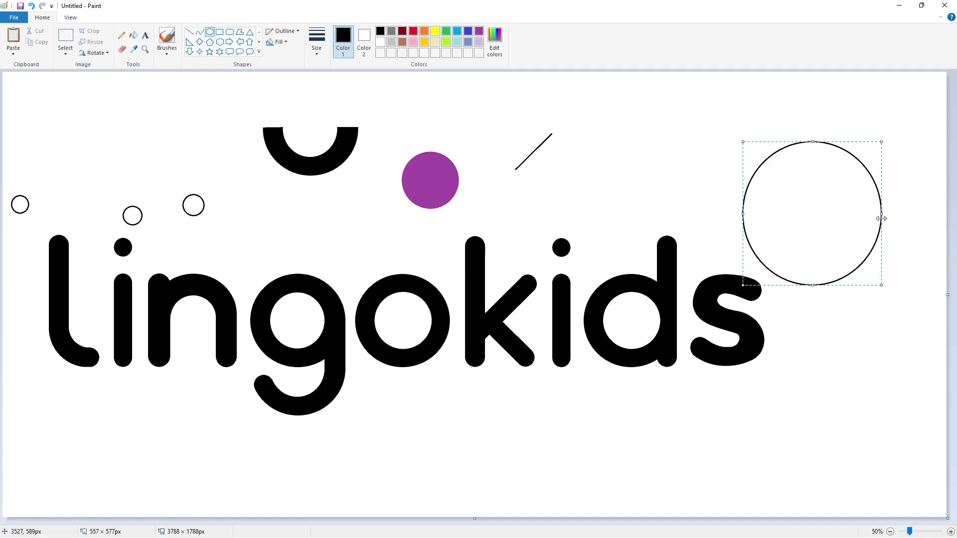
{"action": "left_click_drag", "start_coordinate": [812, 285], "coordinate": [811, 285]}
{"action": "left_click", "coordinate": [866, 355]}
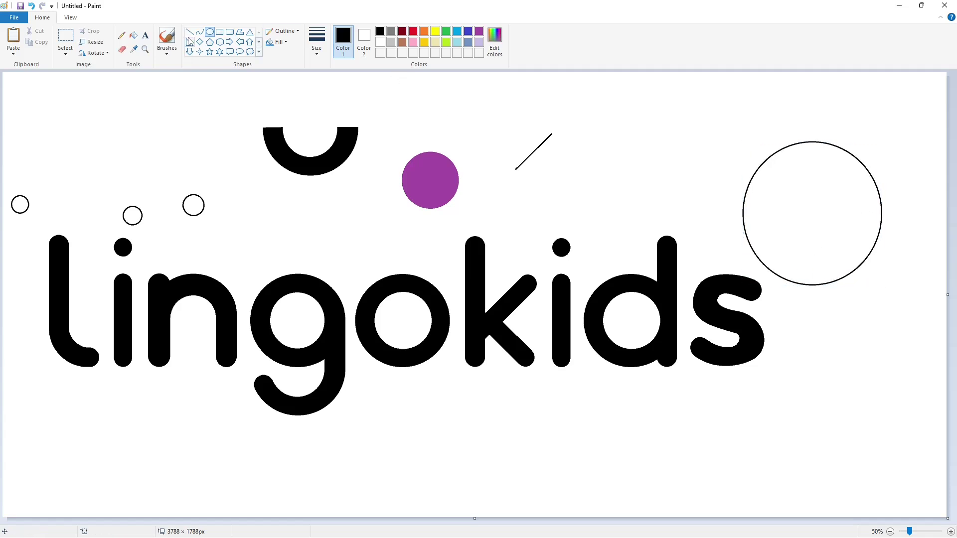
Open the bottom of the large circle by erasing two gaps and filling the arc between them white.
{"action": "left_click", "coordinate": [122, 49]}
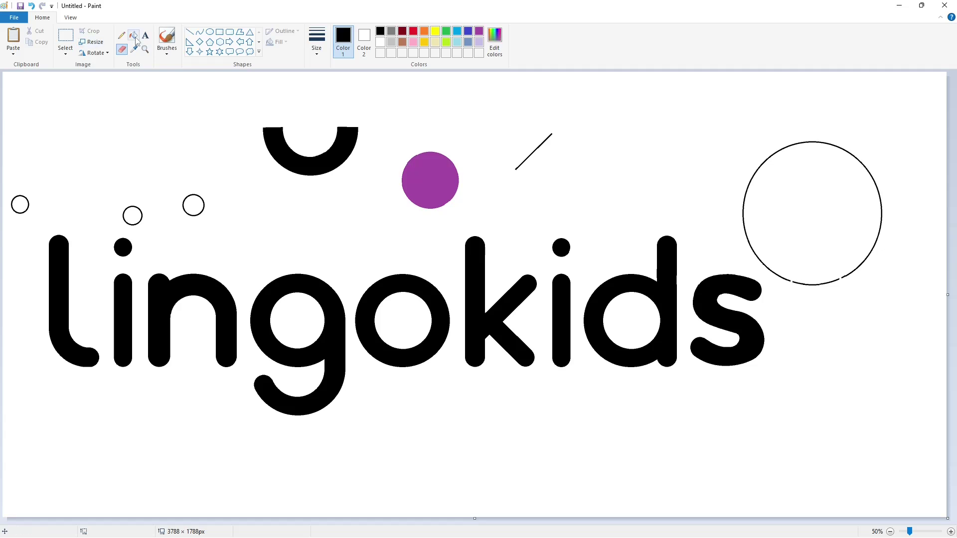
{"action": "left_click", "coordinate": [134, 36]}
{"action": "left_click", "coordinate": [380, 42]}
Close the circle's open bottom with black curves forming a pointed speech-bubble tail, and fill the whole bubble with lavender.
{"action": "left_click", "coordinate": [199, 31]}
{"action": "left_click", "coordinate": [380, 31]}
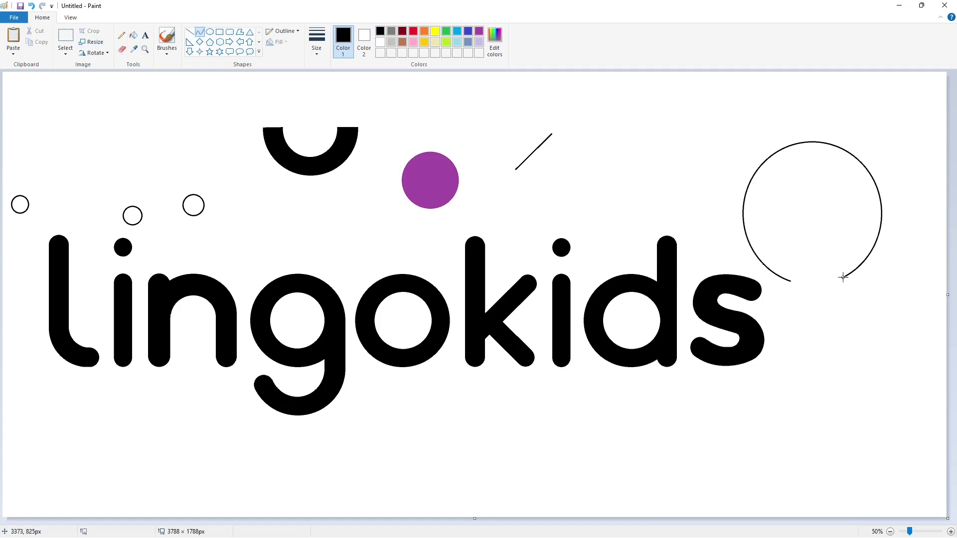
{"action": "mouse_move", "coordinate": [842, 277]}
{"action": "left_mouse_down"}
{"action": "mouse_move", "coordinate": [782, 298]}
{"action": "mouse_move", "coordinate": [814, 290]}
{"action": "mouse_move", "coordinate": [886, 315]}
{"action": "mouse_move", "coordinate": [835, 286]}
{"action": "mouse_move", "coordinate": [790, 289]}
{"action": "mouse_move", "coordinate": [833, 283]}
{"action": "mouse_move", "coordinate": [807, 295]}
{"action": "mouse_move", "coordinate": [787, 276]}
{"action": "left_mouse_up"}
{"action": "left_click", "coordinate": [870, 327]}
{"action": "left_click", "coordinate": [831, 301]}
{"action": "left_click", "coordinate": [133, 35]}
{"action": "left_click", "coordinate": [797, 199]}
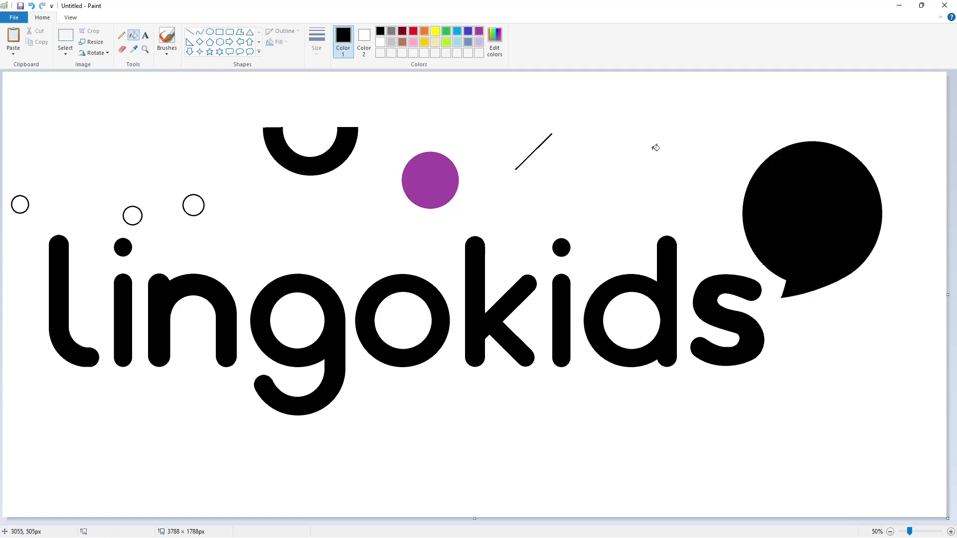
{"action": "left_click", "coordinate": [479, 42]}
{"action": "left_click", "coordinate": [805, 190]}
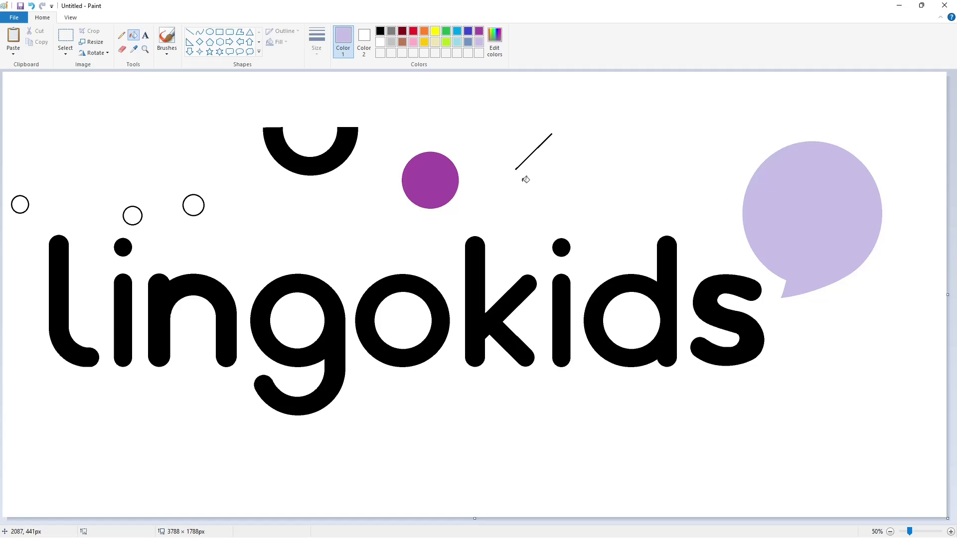
Draw an oval eye of about 299 × 321 px in the bubble's upper part and make it solid white, outline included.
{"action": "left_click", "coordinate": [210, 31]}
{"action": "left_click", "coordinate": [380, 31]}
{"action": "mouse_move", "coordinate": [773, 151]}
{"action": "left_mouse_down"}
{"action": "mouse_move", "coordinate": [805, 213]}
{"action": "mouse_move", "coordinate": [848, 231]}
{"action": "left_mouse_up"}
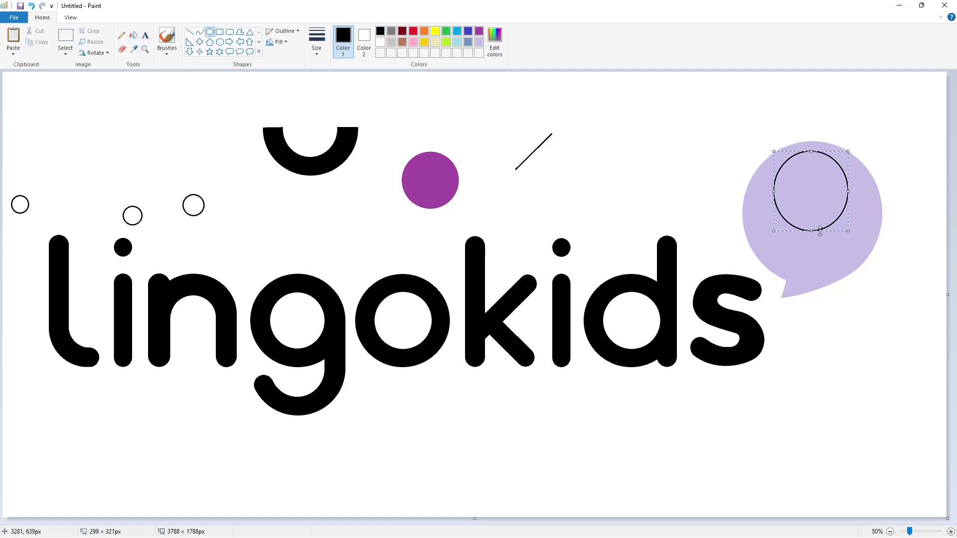
{"action": "left_click", "coordinate": [133, 35]}
{"action": "left_click", "coordinate": [811, 191]}
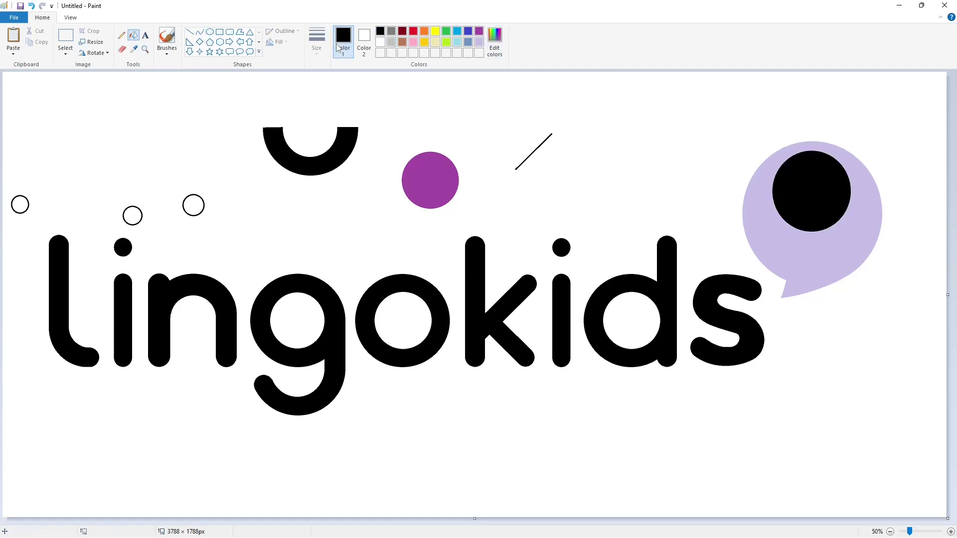
{"action": "right_click", "coordinate": [828, 195]}
Draw a pupil of about 163 × 169 px in the centre of the white eye and fill it with black.
{"action": "left_click", "coordinate": [210, 32]}
{"action": "left_click_drag", "start_coordinate": [788, 171], "coordinate": [830, 213]}
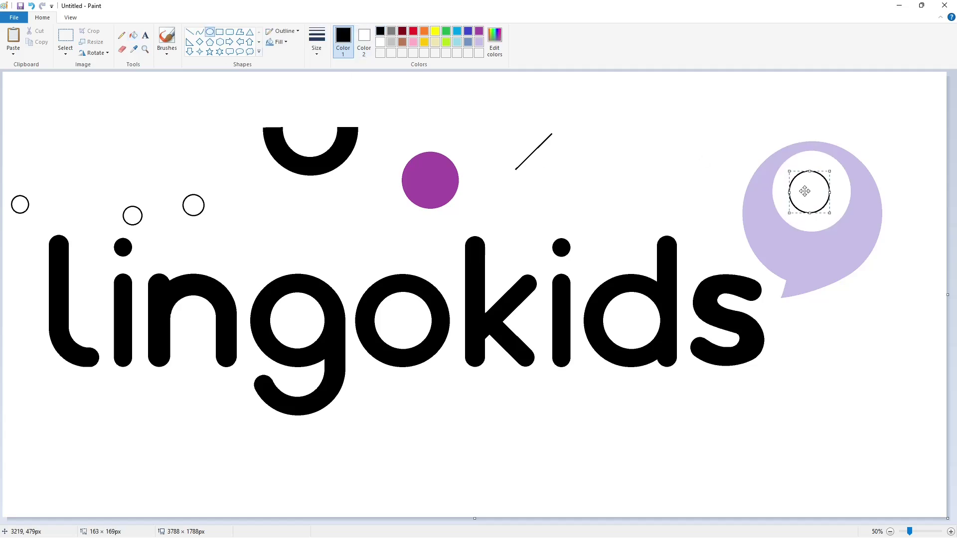
{"action": "left_click", "coordinate": [133, 35]}
{"action": "left_click", "coordinate": [810, 191]}
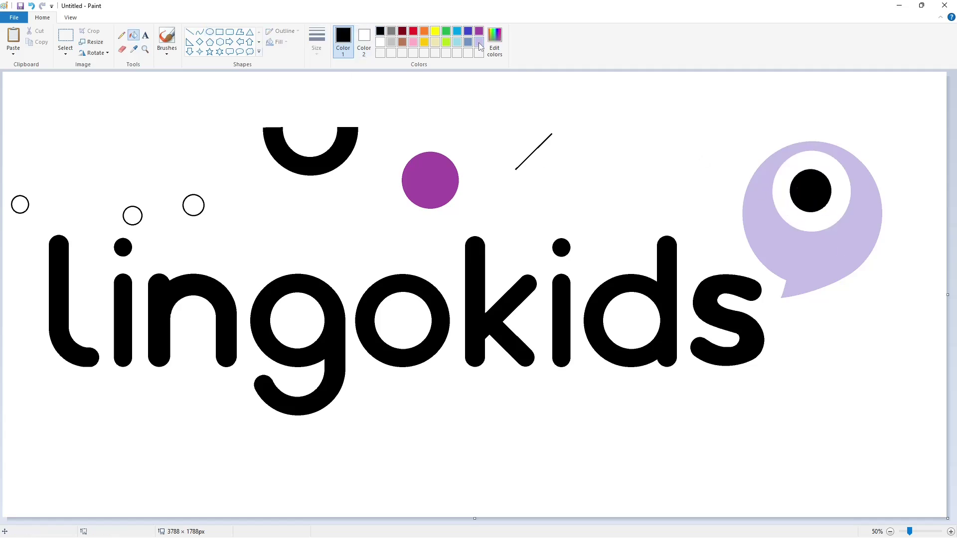
Add a small white oval highlight at the pupil's upper-left, recolouring the pupil lavender for the drawing and back to black.
{"action": "left_click", "coordinate": [479, 41]}
{"action": "left_click", "coordinate": [810, 191]}
{"action": "left_click", "coordinate": [379, 31]}
{"action": "left_click", "coordinate": [210, 32]}
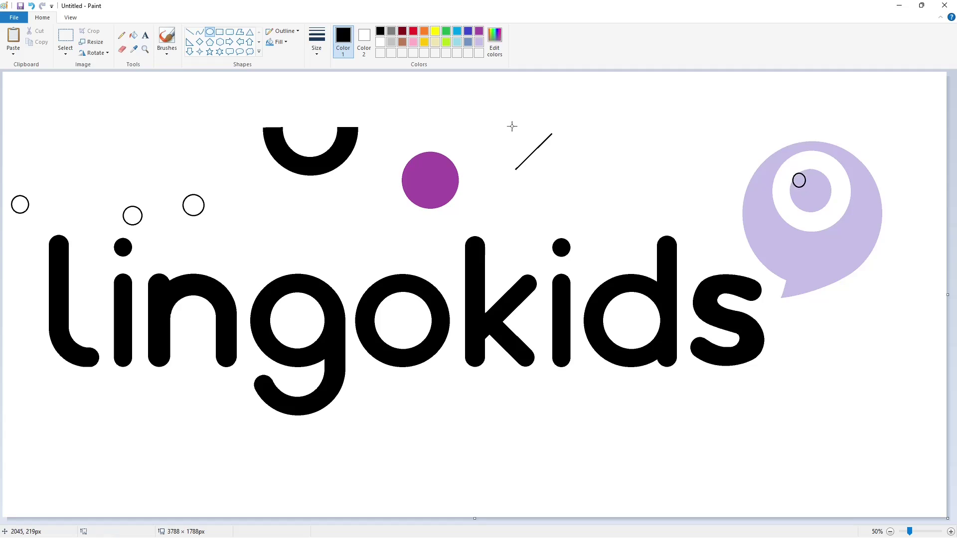
{"action": "left_click", "coordinate": [133, 35]}
{"action": "left_click", "coordinate": [799, 180]}
{"action": "left_click", "coordinate": [380, 42]}
{"action": "left_click", "coordinate": [799, 180]}
{"action": "left_click", "coordinate": [379, 30]}
{"action": "left_click", "coordinate": [819, 195]}
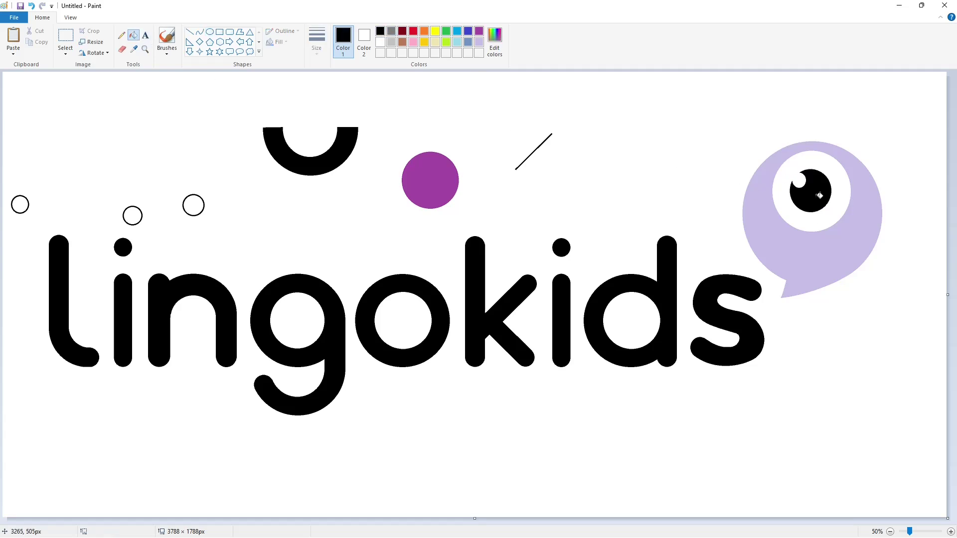
Draw an open smiling mouth below the eye with black curves and make it solid white.
{"action": "left_click", "coordinate": [200, 32]}
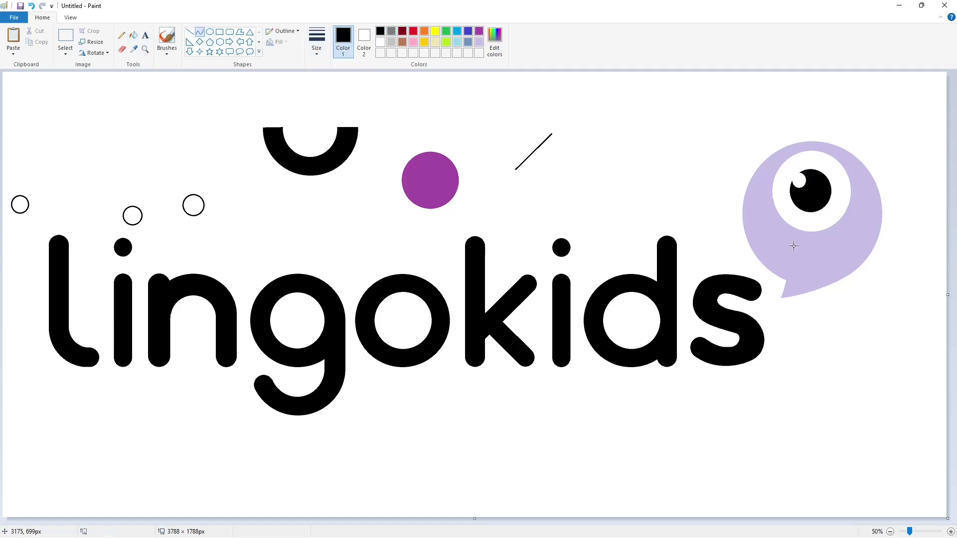
{"action": "mouse_move", "coordinate": [790, 246]}
{"action": "left_mouse_down"}
{"action": "mouse_move", "coordinate": [842, 242]}
{"action": "mouse_move", "coordinate": [811, 240]}
{"action": "mouse_move", "coordinate": [797, 282]}
{"action": "mouse_move", "coordinate": [847, 276]}
{"action": "left_mouse_up"}
{"action": "left_click", "coordinate": [871, 301]}
{"action": "left_click", "coordinate": [133, 35]}
{"action": "left_click", "coordinate": [817, 255]}
{"action": "left_click", "coordinate": [380, 42]}
{"action": "left_click", "coordinate": [817, 251]}
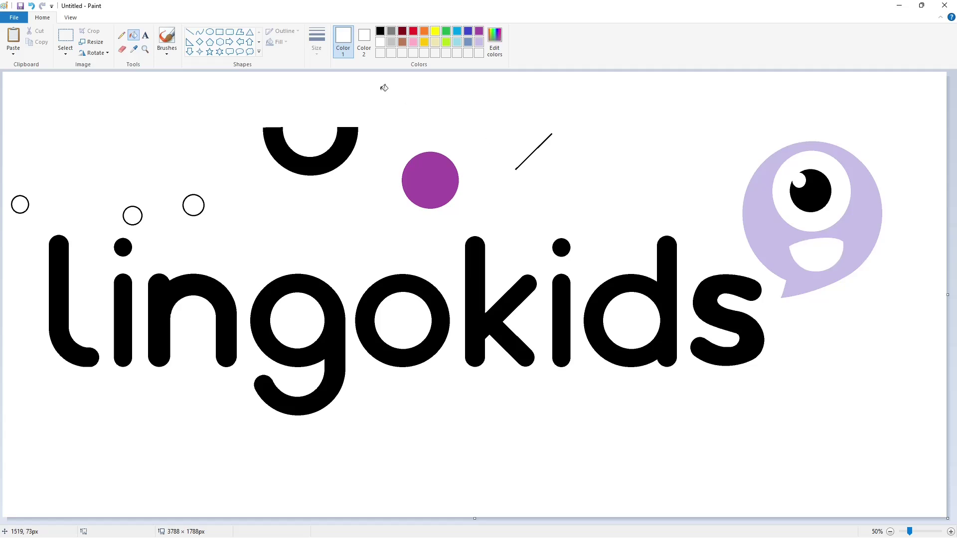
Outline two rounded teeth at the mouth's upper edge and a tongue at its lower edge with black curves.
{"action": "left_click", "coordinate": [200, 33]}
{"action": "left_click", "coordinate": [380, 31]}
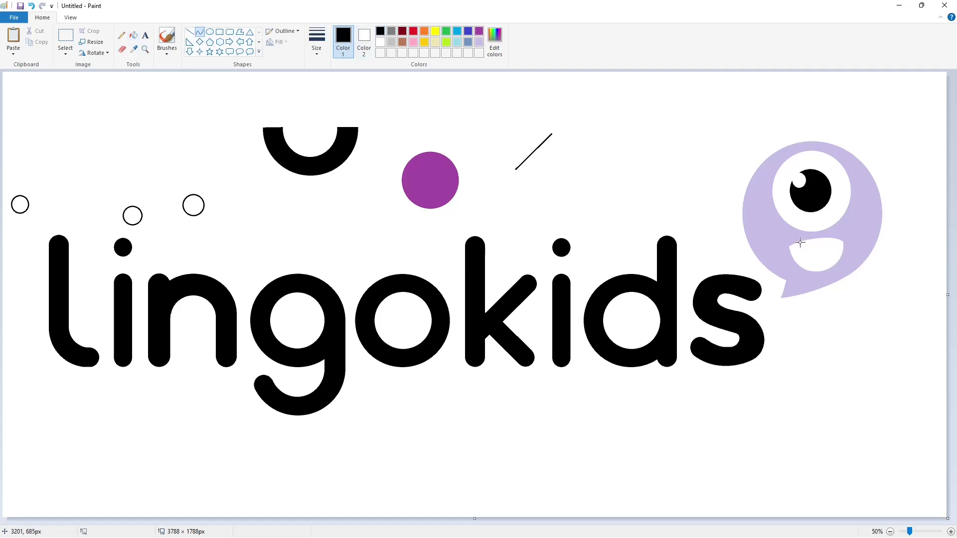
{"action": "left_click", "coordinate": [816, 252]}
{"action": "left_click_drag", "start_coordinate": [817, 238], "coordinate": [834, 249]}
{"action": "left_click", "coordinate": [872, 255]}
{"action": "left_click", "coordinate": [823, 258]}
Fill the two teeth and the tongue inside the mouth with black.
{"action": "left_click", "coordinate": [950, 531]}
{"action": "left_click_drag", "start_coordinate": [681, 521], "coordinate": [926, 508]}
{"action": "left_click", "coordinate": [133, 36]}
{"action": "left_click", "coordinate": [668, 195]}
{"action": "left_click", "coordinate": [704, 190]}
{"action": "left_click", "coordinate": [690, 240]}
{"action": "left_click", "coordinate": [479, 32]}
{"action": "left_click", "coordinate": [583, 167]}
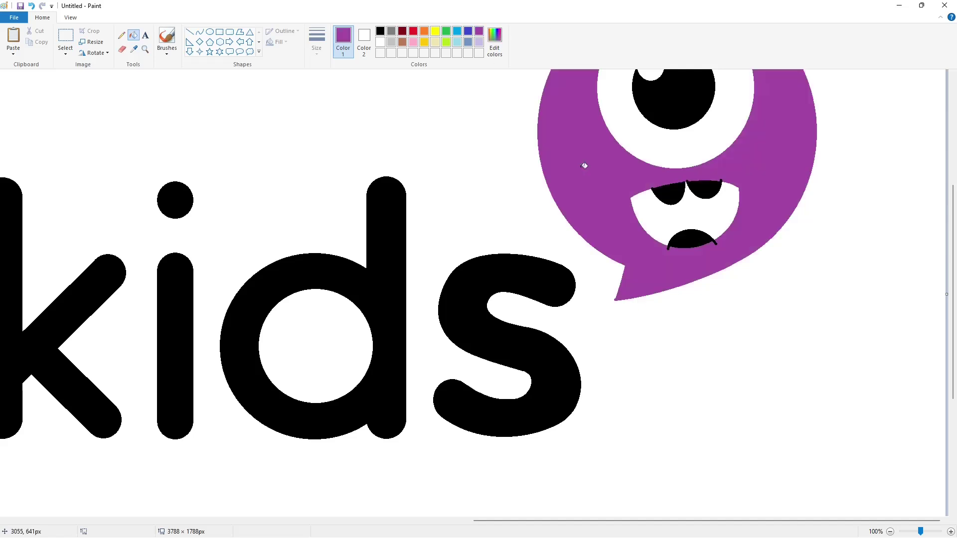
{"action": "key", "text": "ctrl+z"}
Cover the ends of the tongue's curve that stick out below the mouth with lavender.
{"action": "left_click", "coordinate": [478, 42]}
{"action": "left_click", "coordinate": [189, 31]}
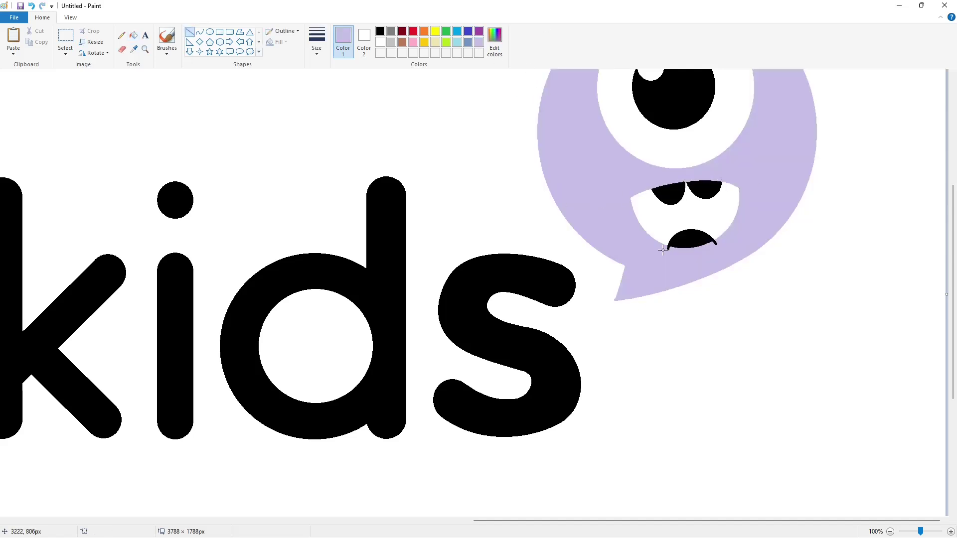
{"action": "left_click", "coordinate": [133, 35]}
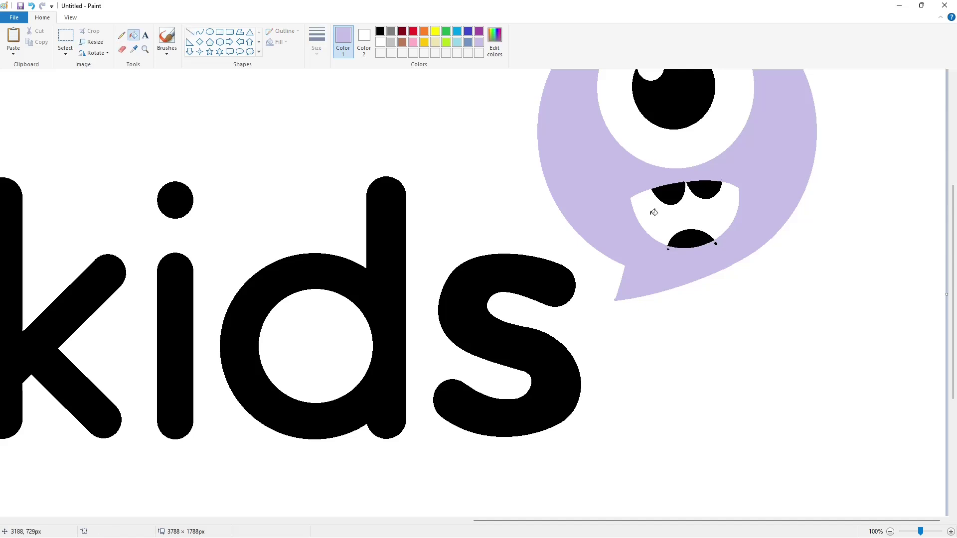
Clean up the tip of the bubble's tail with a short white line of about 13 × 31 px.
{"action": "left_click", "coordinate": [380, 42]}
{"action": "left_click", "coordinate": [189, 31]}
{"action": "left_click_drag", "start_coordinate": [616, 290], "coordinate": [610, 305]}
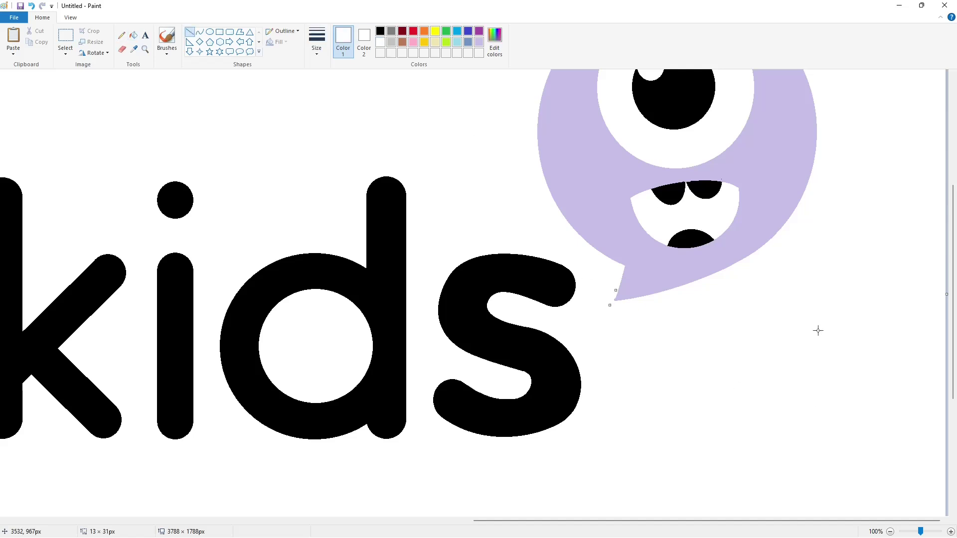
{"action": "left_click", "coordinate": [811, 400]}
{"action": "left_click", "coordinate": [889, 532]}
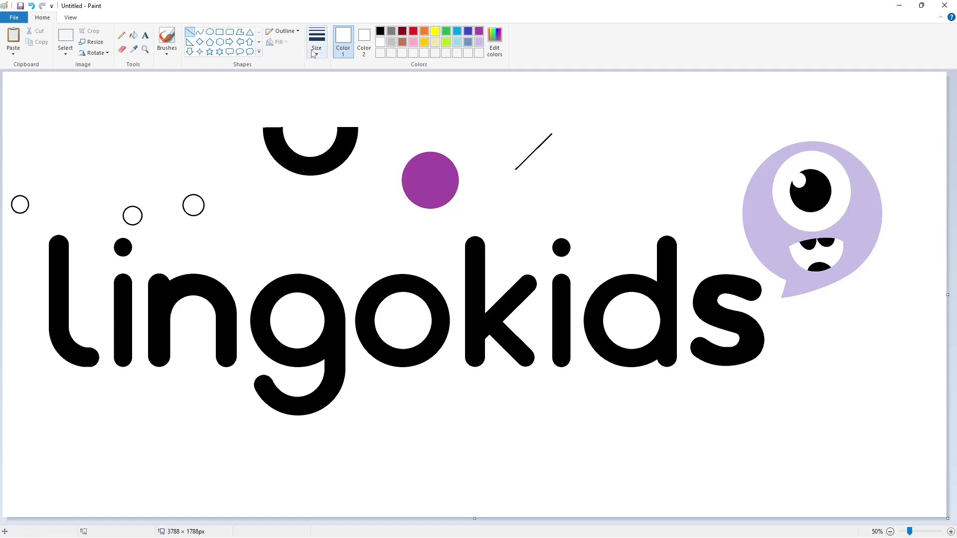
Draw short black crease curves above and below the eye and short black lines at both mouth corners.
{"action": "left_click", "coordinate": [380, 30]}
{"action": "left_click", "coordinate": [199, 31]}
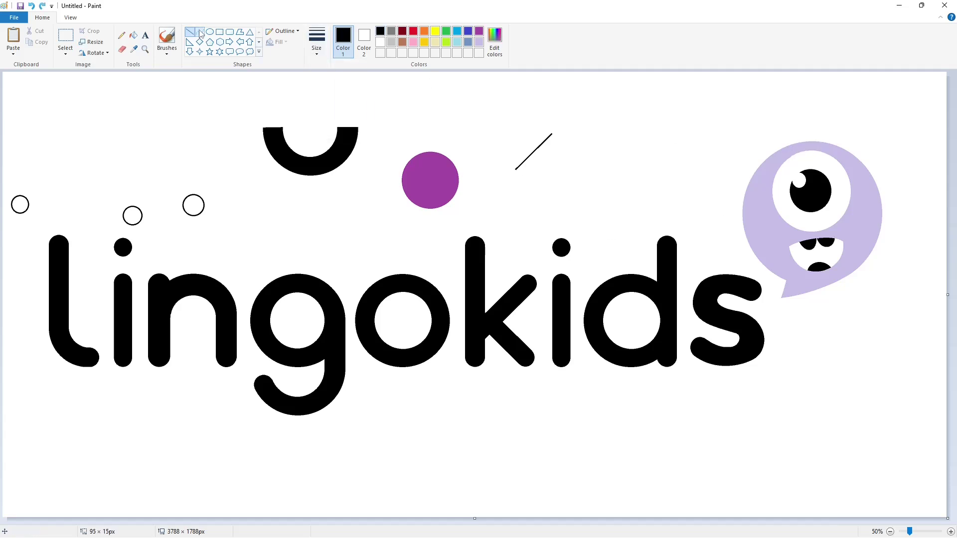
{"action": "left_click", "coordinate": [809, 147]}
{"action": "left_click", "coordinate": [857, 173]}
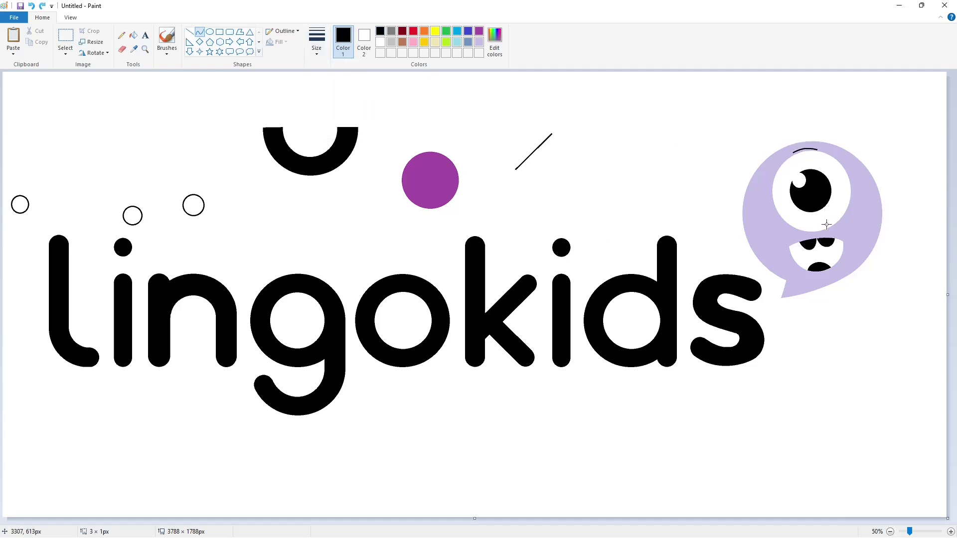
{"action": "left_click", "coordinate": [189, 31]}
Draw a long, thinner black shading curve just inside the bubble's right edge, from its upper right to the tail tip.
{"action": "left_click", "coordinate": [199, 32]}
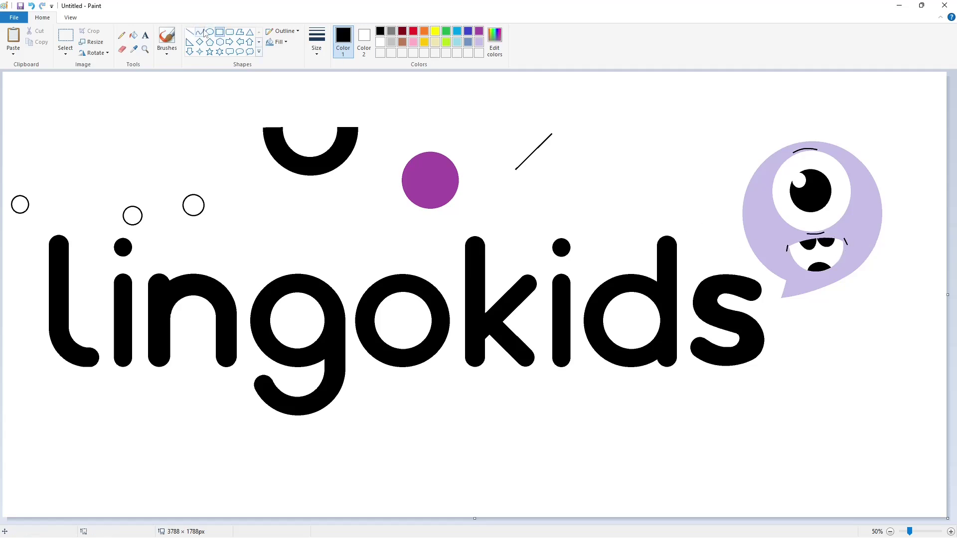
{"action": "left_click", "coordinate": [316, 47]}
{"action": "left_click", "coordinate": [317, 51]}
{"action": "left_click_drag", "start_coordinate": [841, 146], "coordinate": [786, 298]}
{"action": "mouse_move", "coordinate": [818, 224]}
{"action": "left_mouse_down"}
{"action": "mouse_move", "coordinate": [864, 191]}
{"action": "mouse_move", "coordinate": [894, 276]}
{"action": "left_mouse_up"}
Try to fill the crescent between the shading curve and the bubble's right edge with black.
{"action": "left_click", "coordinate": [133, 35]}
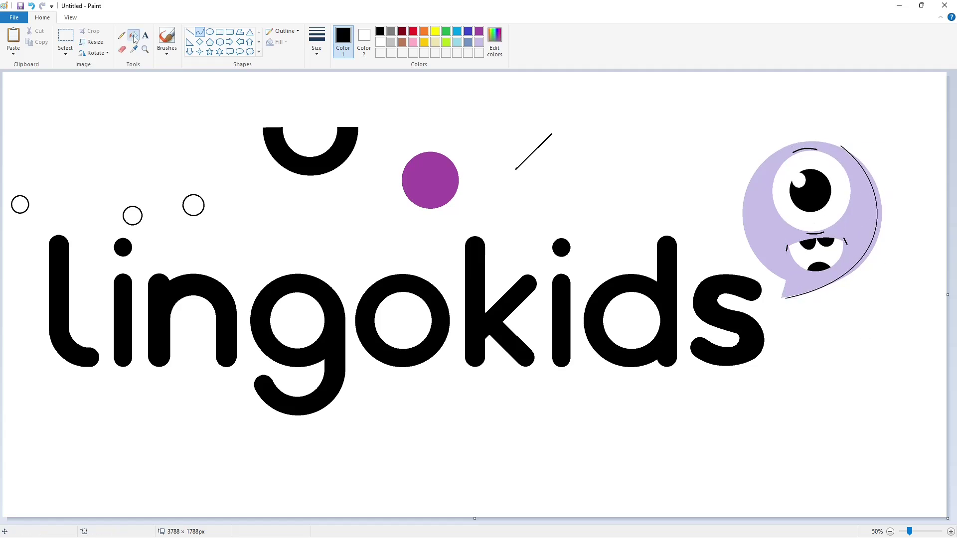
{"action": "left_click", "coordinate": [879, 219]}
Cover the shading curve's lower end outside the bubble with thicker white lines, including one of about 74 × 24 px.
{"action": "left_click", "coordinate": [951, 531]}
{"action": "left_click_drag", "start_coordinate": [444, 521], "coordinate": [922, 449]}
{"action": "scroll", "coordinate": [781, 397], "scroll_direction": "right", "scroll_amount": 10}
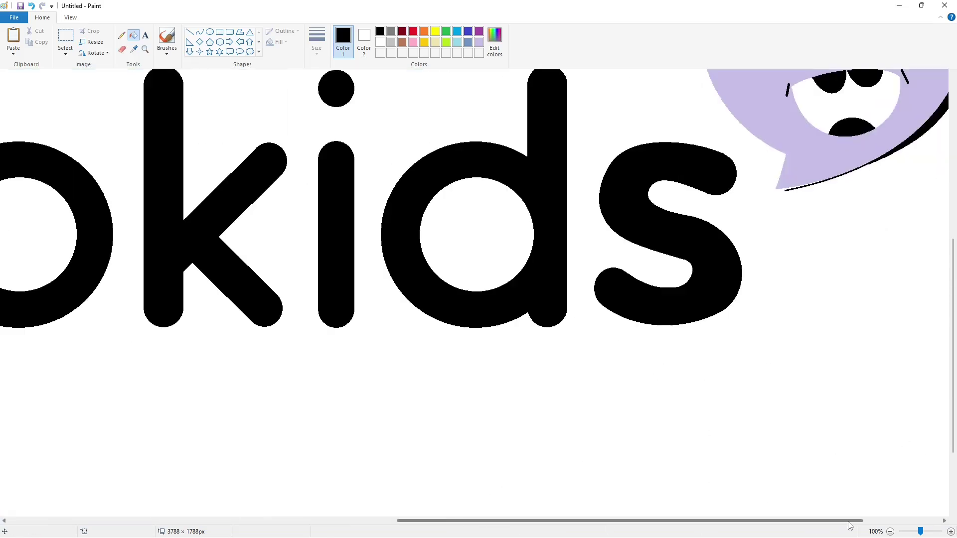
{"action": "scroll", "coordinate": [781, 393], "scroll_direction": "up", "scroll_amount": 5}
{"action": "left_click", "coordinate": [190, 33]}
{"action": "left_click", "coordinate": [317, 43]}
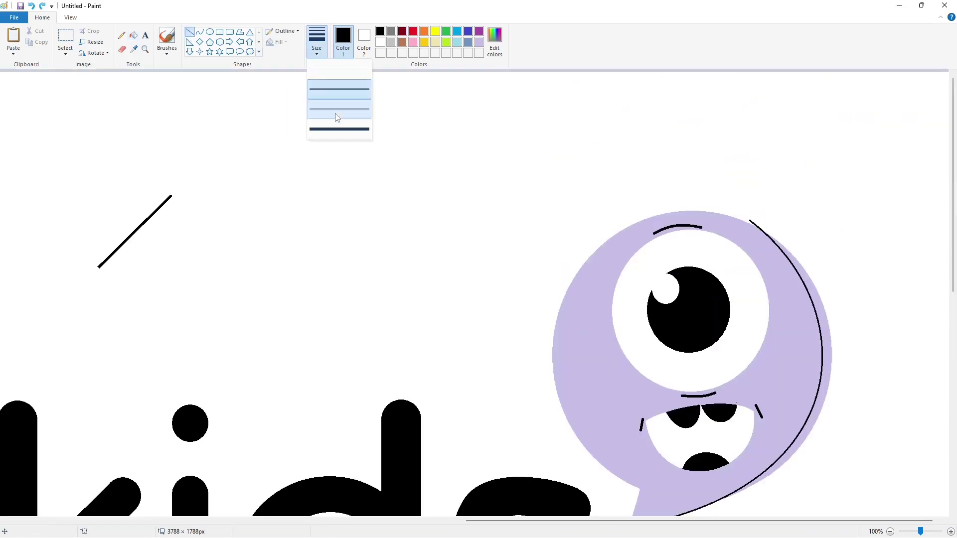
{"action": "left_click", "coordinate": [335, 115]}
{"action": "left_click", "coordinate": [380, 42]}
{"action": "scroll", "coordinate": [716, 363], "scroll_direction": "down", "scroll_amount": 3}
{"action": "left_click_drag", "start_coordinate": [677, 403], "coordinate": [714, 393]}
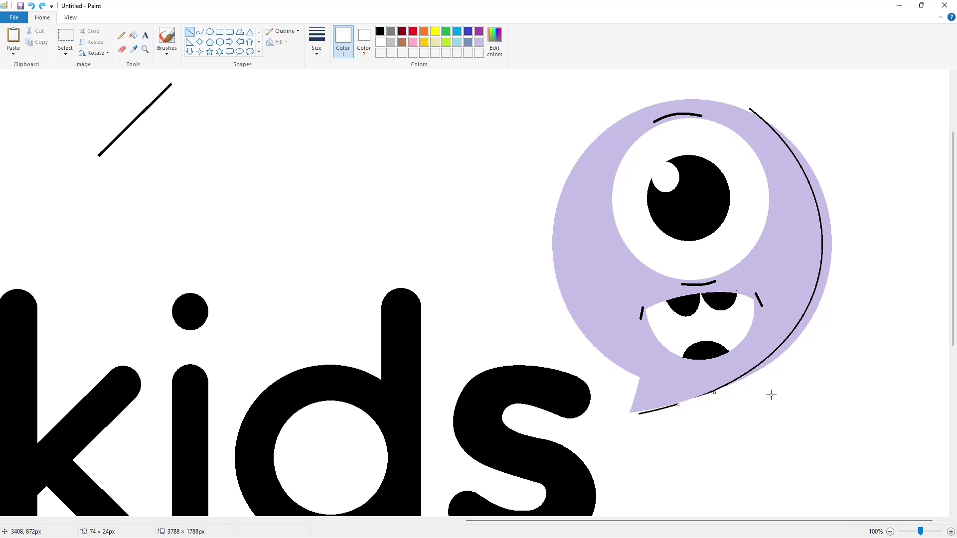
Fill the shading crescent along the bubble's right edge with black.
{"action": "left_click", "coordinate": [134, 35]}
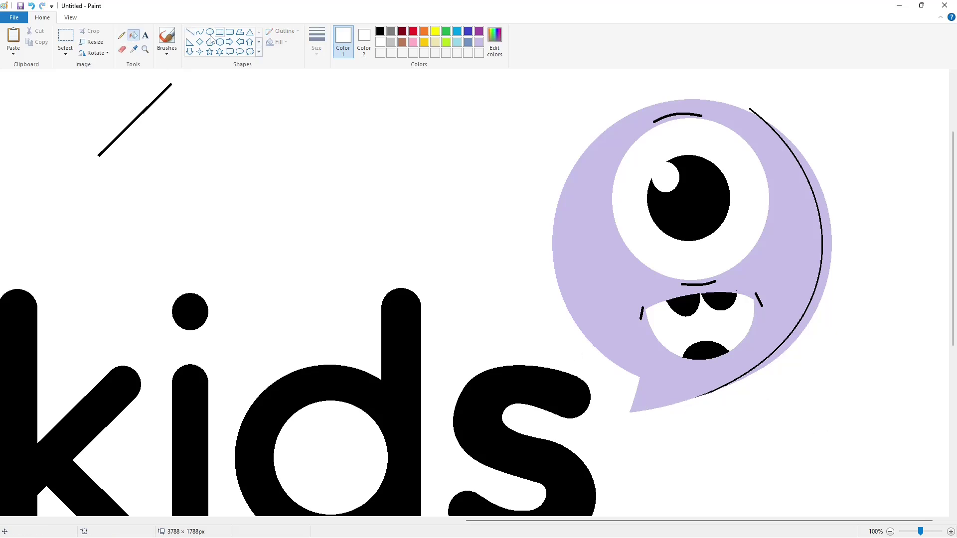
{"action": "left_click", "coordinate": [380, 32]}
{"action": "left_click", "coordinate": [826, 229]}
Trim the shading curve's upper end that extends beyond the bubble with a white line.
{"action": "left_click", "coordinate": [189, 31]}
{"action": "left_click", "coordinate": [380, 42]}
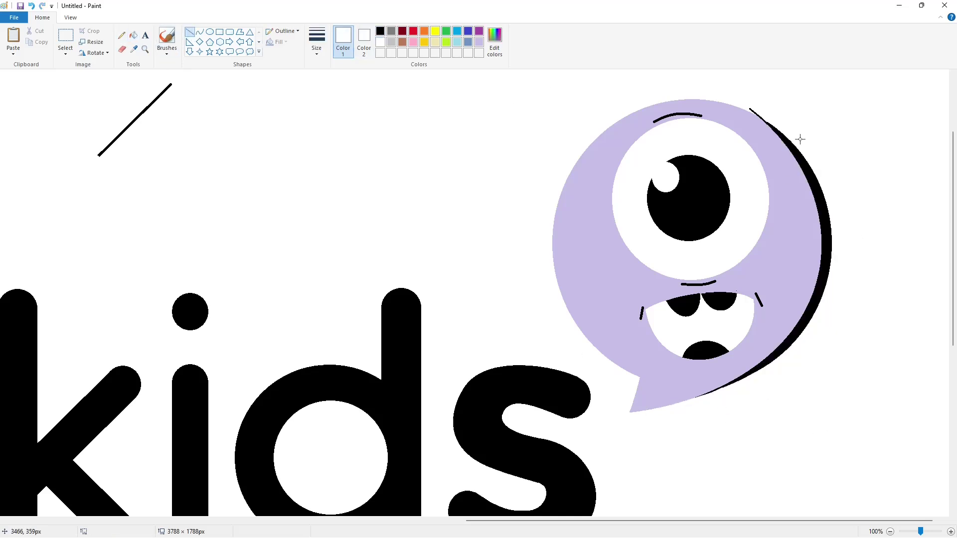
{"action": "left_click_drag", "start_coordinate": [748, 106], "coordinate": [786, 132]}
{"action": "scroll", "coordinate": [849, 314], "scroll_direction": "down", "scroll_amount": 2}
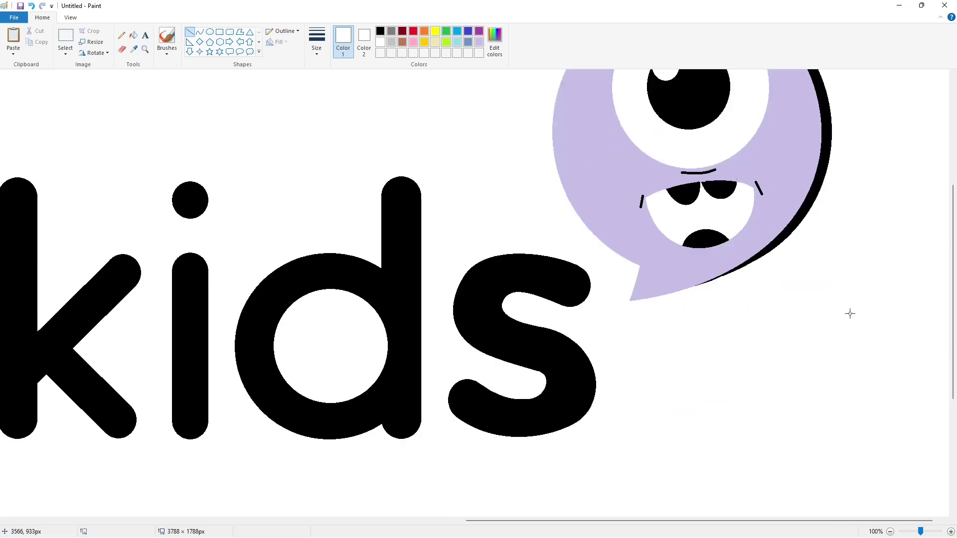
{"action": "scroll", "coordinate": [850, 313], "scroll_direction": "up", "scroll_amount": 2}
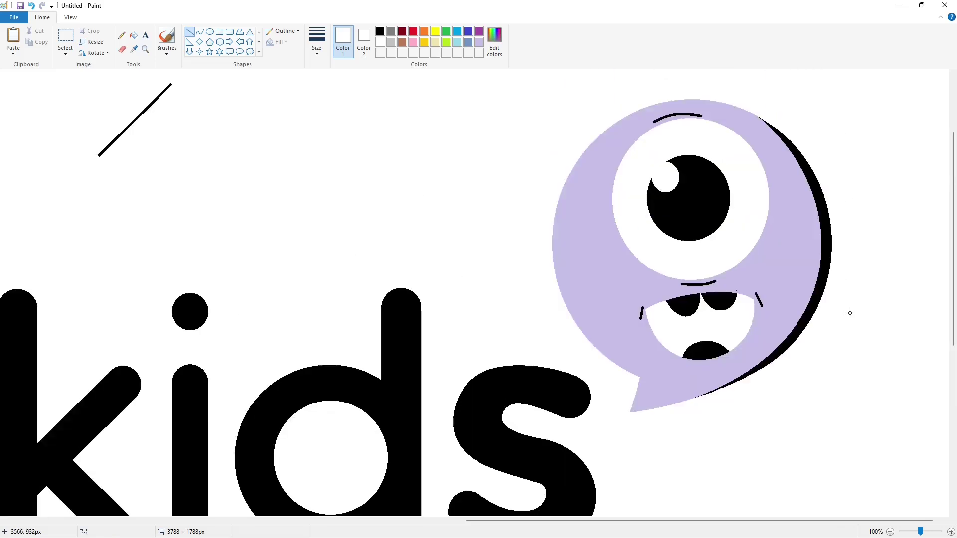
{"action": "scroll", "coordinate": [826, 392], "scroll_direction": "down", "scroll_amount": 1}
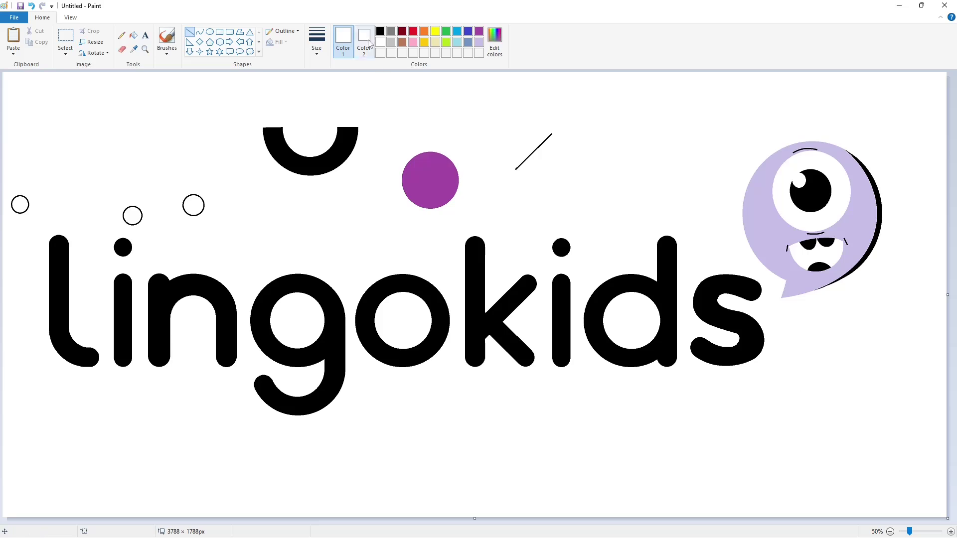
Fill the leftover construction shapes above the lettering with white: the diagonal line, purple circle, black half ring and three small circles.
{"action": "left_click", "coordinate": [133, 35]}
{"action": "left_click", "coordinate": [540, 147]}
{"action": "left_click", "coordinate": [430, 180]}
{"action": "left_click", "coordinate": [291, 158]}
{"action": "left_click", "coordinate": [201, 197]}
{"action": "left_click", "coordinate": [139, 208]}
{"action": "left_click", "coordinate": [27, 198]}
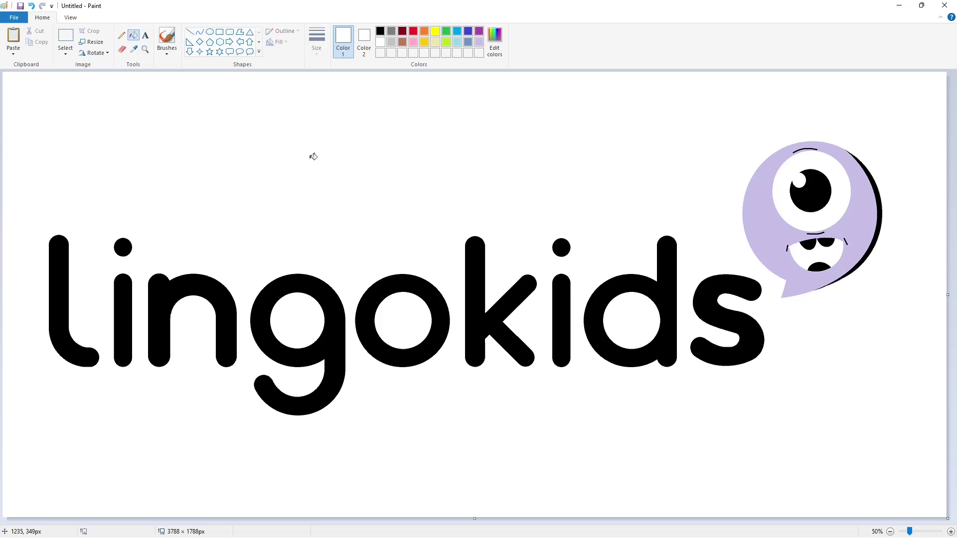
Mix a custom pink of red 244, green 117, blue 123 from the red swatch and fill the tongue with it.
{"action": "left_click", "coordinate": [416, 30]}
{"action": "left_click", "coordinate": [494, 42]}
{"action": "left_click", "coordinate": [582, 235]}
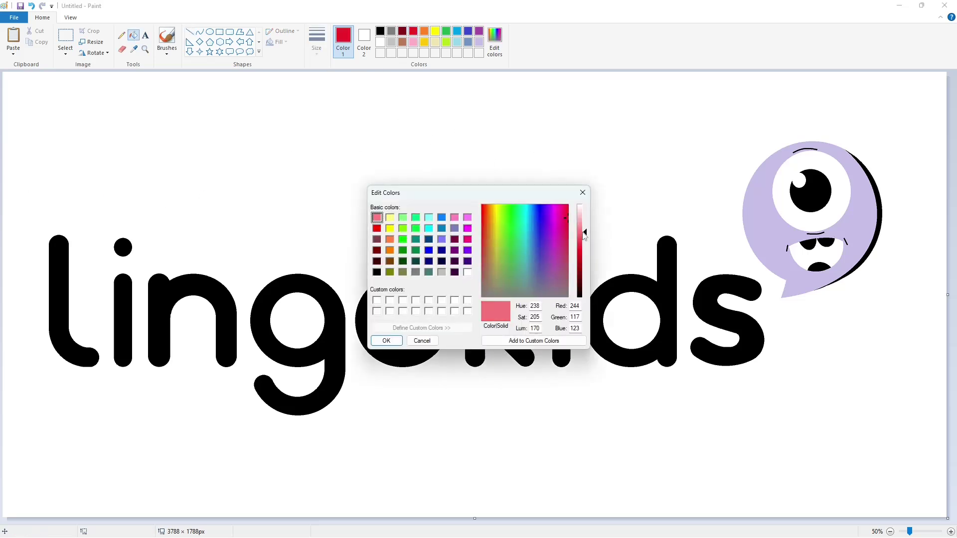
{"action": "left_click", "coordinate": [387, 339]}
{"action": "left_click", "coordinate": [818, 268]}
{"action": "left_click", "coordinate": [490, 52]}
{"action": "left_click", "coordinate": [582, 192]}
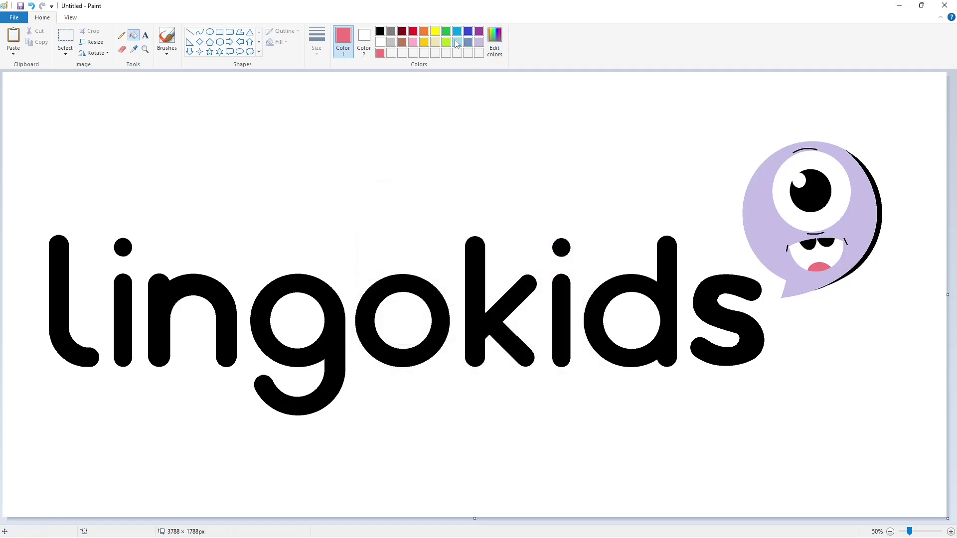
{"action": "left_click", "coordinate": [456, 31]}
{"action": "left_click", "coordinate": [493, 45]}
{"action": "left_click", "coordinate": [582, 233]}
{"action": "left_click", "coordinate": [585, 190]}
Mix a lighter custom sky blue from the turquoise blue swatch and fill the lavender bubble with it.
{"action": "left_click", "coordinate": [457, 31]}
{"action": "left_click", "coordinate": [493, 45]}
{"action": "left_click", "coordinate": [582, 237]}
{"action": "left_click", "coordinate": [388, 339]}
{"action": "left_click", "coordinate": [765, 208]}
Mix a custom blue of red 90, green 171, blue 231 and fill the shading crescent and the mouth's interior.
{"action": "left_click", "coordinate": [495, 40]}
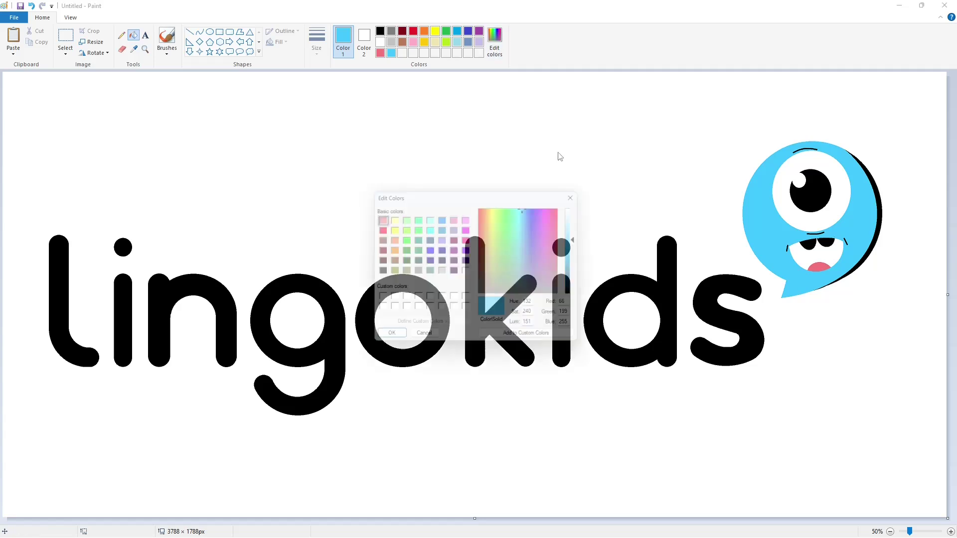
{"action": "left_click", "coordinate": [531, 229]}
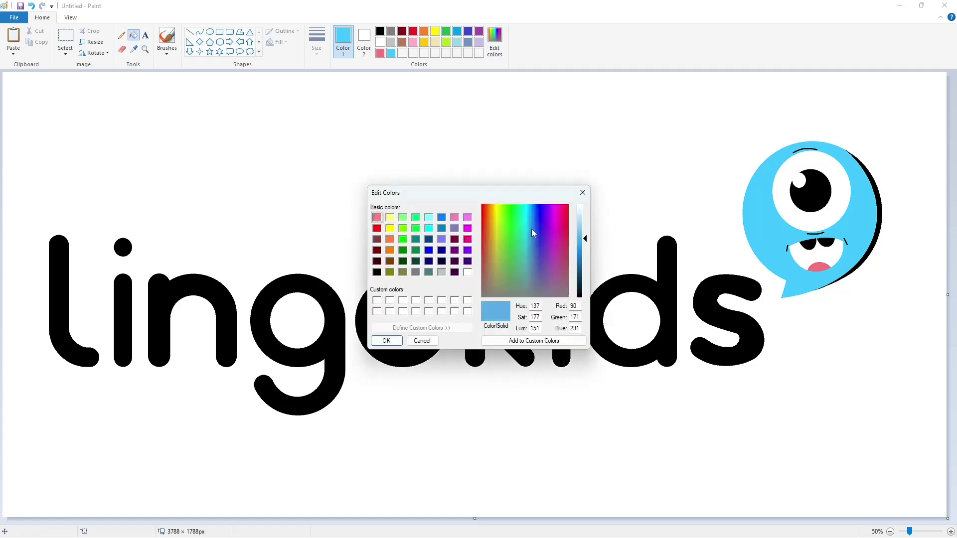
{"action": "key", "text": "Return"}
{"action": "left_click", "coordinate": [879, 219]}
{"action": "left_click", "coordinate": [829, 262]}
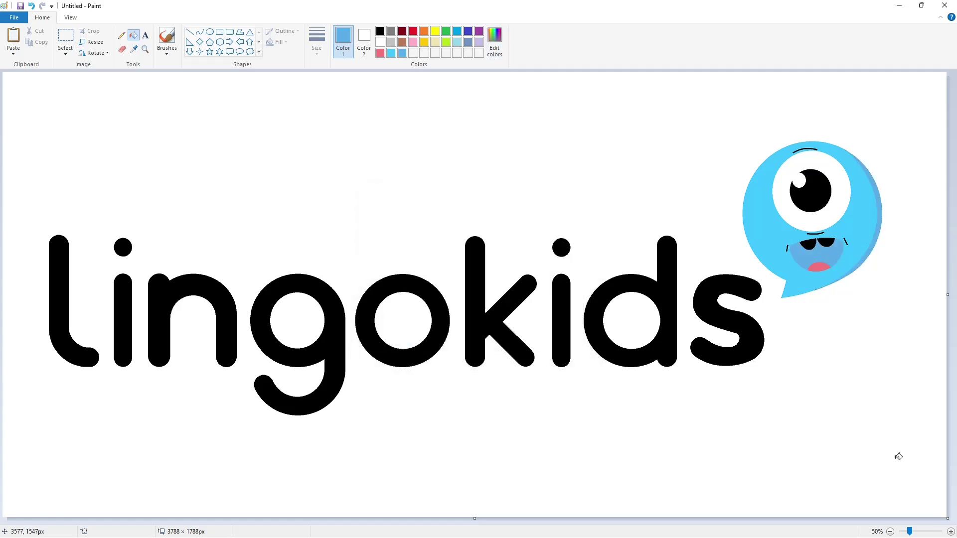
Fill the four short black crease lines above and below the eye and beside the mouth with the shading blue.
{"action": "left_click", "coordinate": [950, 532]}
{"action": "scroll", "coordinate": [474, 502], "scroll_direction": "down", "scroll_amount": 3}
{"action": "left_click_drag", "start_coordinate": [448, 520], "coordinate": [922, 521]}
{"action": "scroll", "coordinate": [771, 363], "scroll_direction": "up", "scroll_amount": 2}
{"action": "left_click", "coordinate": [664, 115]}
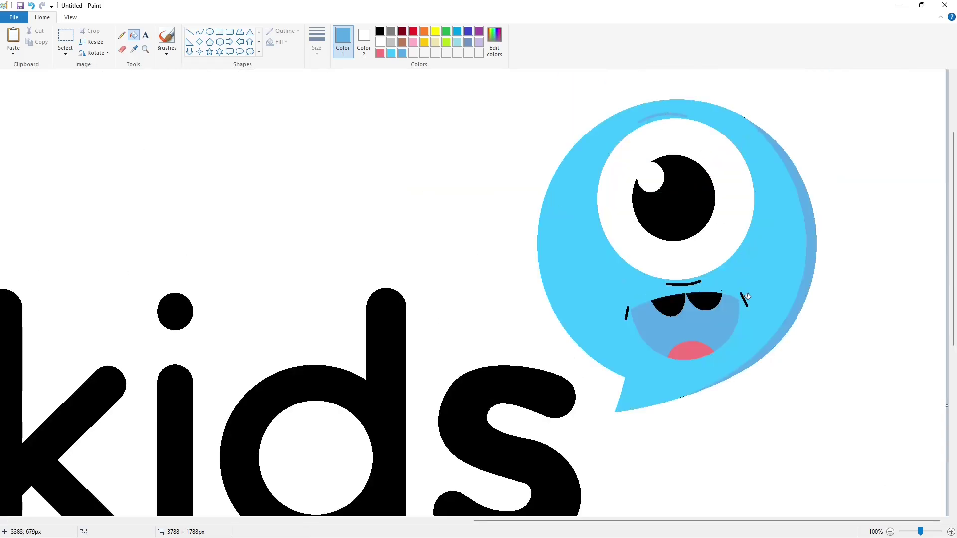
{"action": "left_click", "coordinate": [628, 311]}
Fill the two black teeth at the top of the character's mouth with white.
{"action": "left_click", "coordinate": [380, 42]}
{"action": "left_click", "coordinate": [653, 298]}
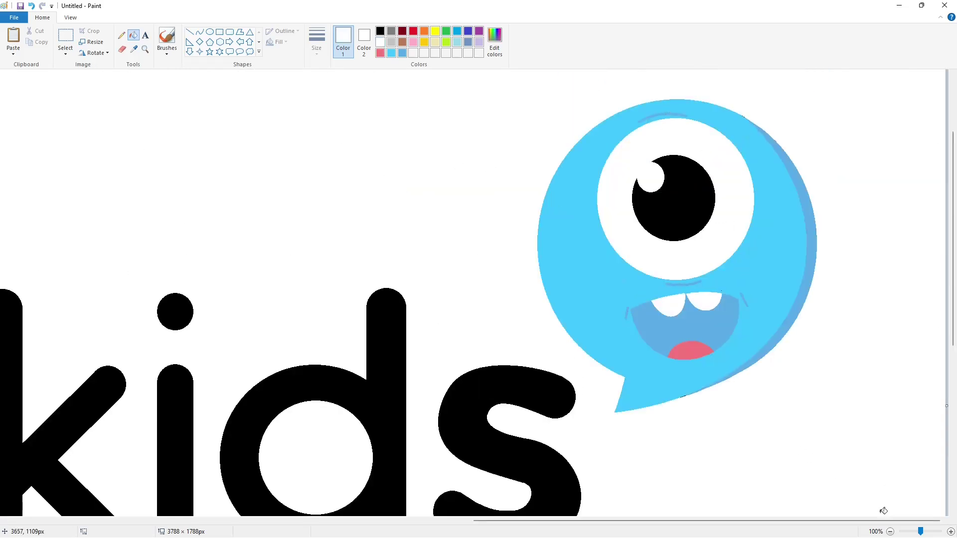
{"action": "scroll", "coordinate": [468, 114], "scroll_direction": "down", "scroll_amount": 1}
Sample the sky blue from the speech bubble and fill every black letter and i-dot of "lingokids" with it.
{"action": "left_click", "coordinate": [134, 49]}
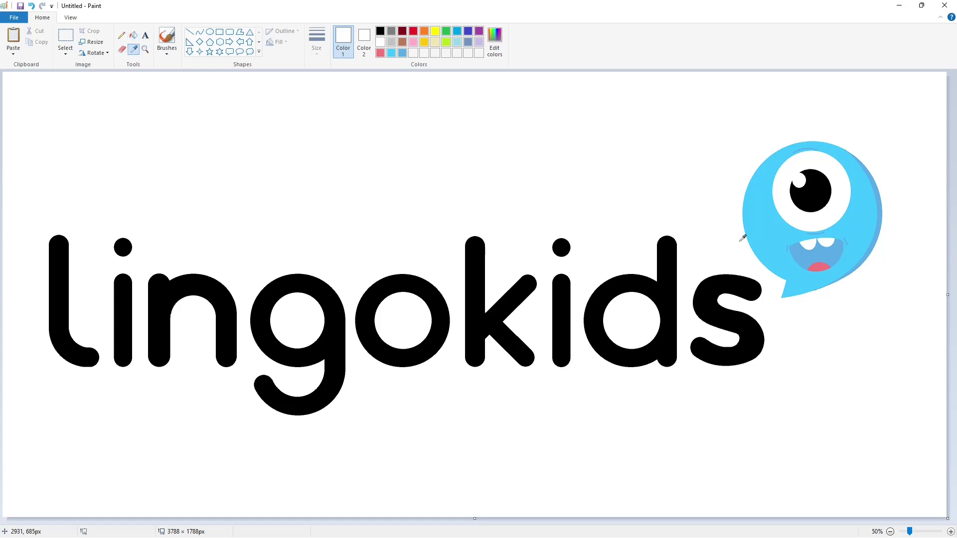
{"action": "left_click", "coordinate": [764, 232]}
{"action": "left_click", "coordinate": [63, 303]}
{"action": "left_click", "coordinate": [123, 245]}
{"action": "left_click", "coordinate": [122, 299]}
{"action": "left_click", "coordinate": [159, 324]}
{"action": "left_click", "coordinate": [261, 311]}
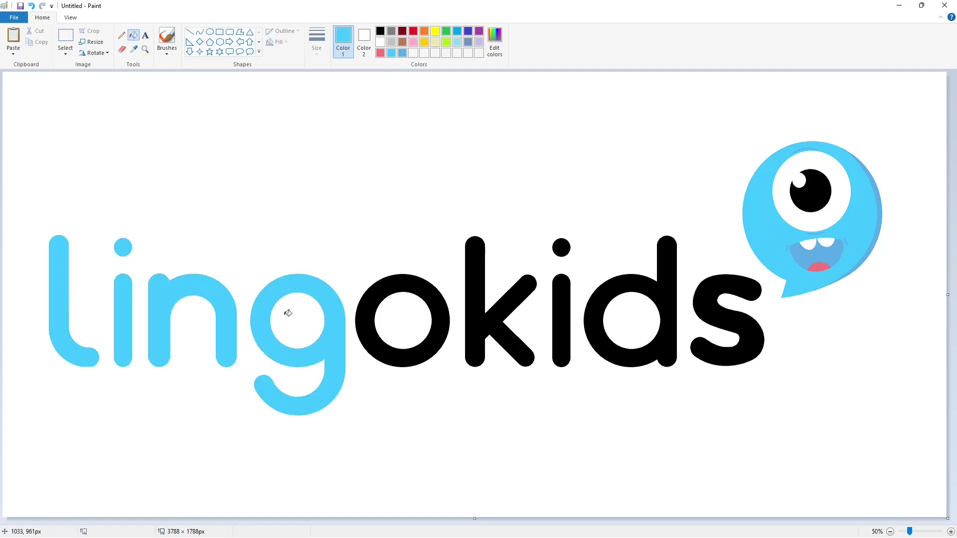
{"action": "left_click", "coordinate": [364, 320]}
{"action": "left_click", "coordinate": [475, 323]}
{"action": "left_click", "coordinate": [560, 248]}
{"action": "left_click", "coordinate": [561, 319]}
{"action": "left_click", "coordinate": [603, 303]}
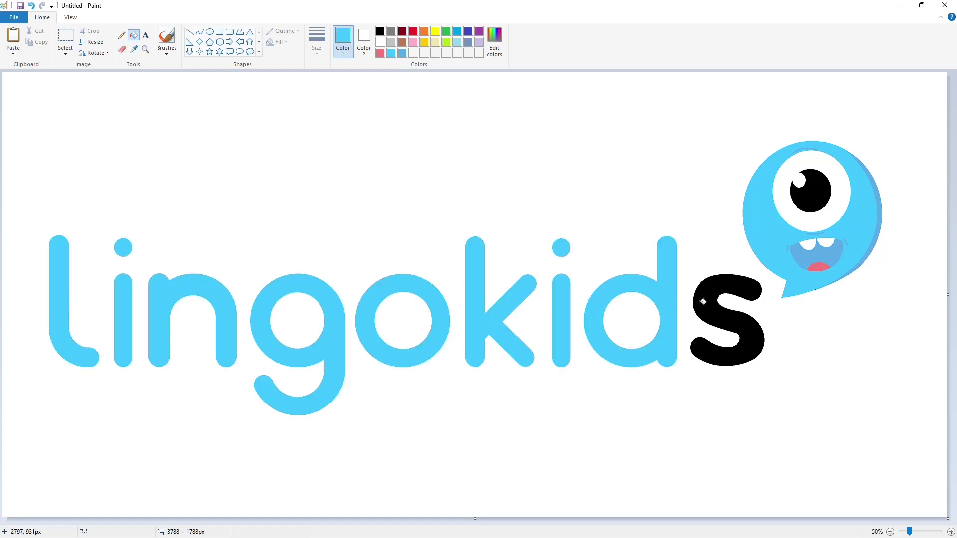
{"action": "left_click", "coordinate": [702, 306]}
Mix a lighter custom blue of red 131, green 192, blue 237 and fill the crease lines around the eye and mouth.
{"action": "scroll", "coordinate": [456, 477], "scroll_direction": "up", "scroll_amount": 1, "text": "ctrl"}
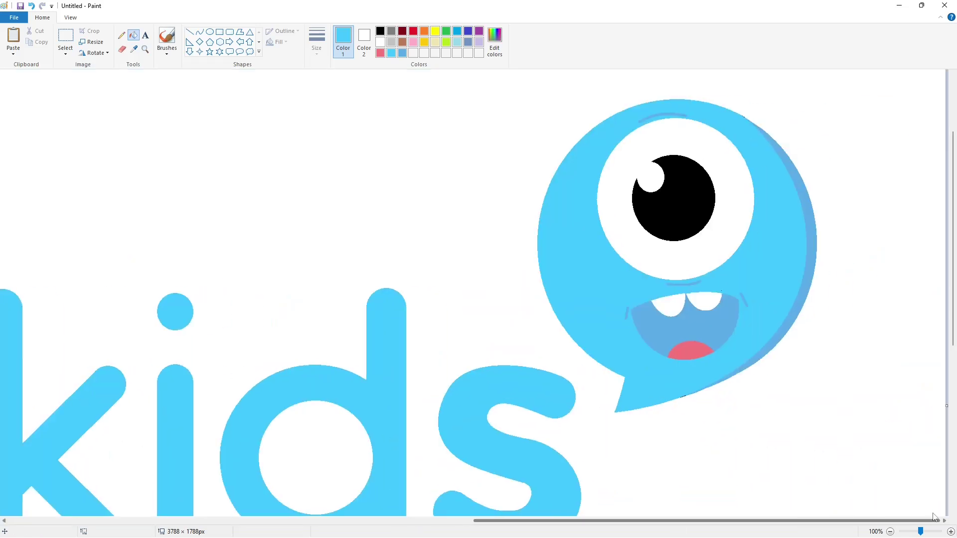
{"action": "left_click", "coordinate": [402, 53]}
{"action": "left_click", "coordinate": [494, 42]}
{"action": "left_click_drag", "start_coordinate": [578, 237], "coordinate": [578, 230]}
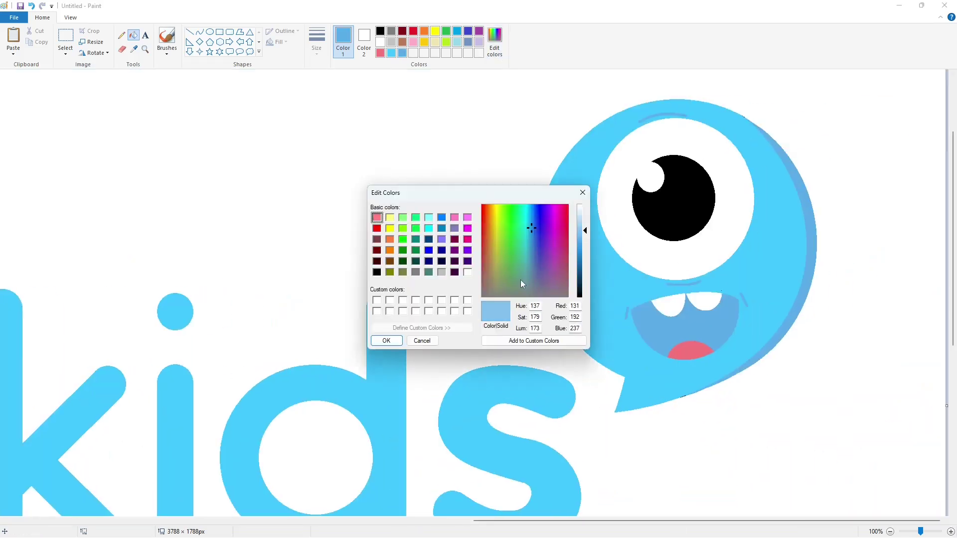
{"action": "left_click", "coordinate": [386, 340]}
{"action": "left_click", "coordinate": [746, 299]}
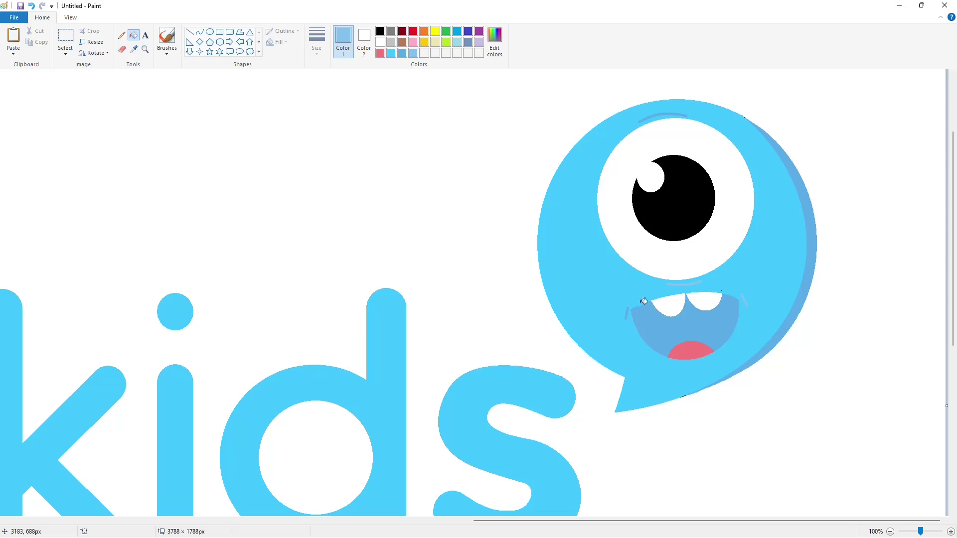
{"action": "left_click", "coordinate": [627, 312]}
{"action": "left_click", "coordinate": [667, 115]}
{"action": "scroll", "coordinate": [855, 504], "scroll_direction": "down", "scroll_amount": 1}
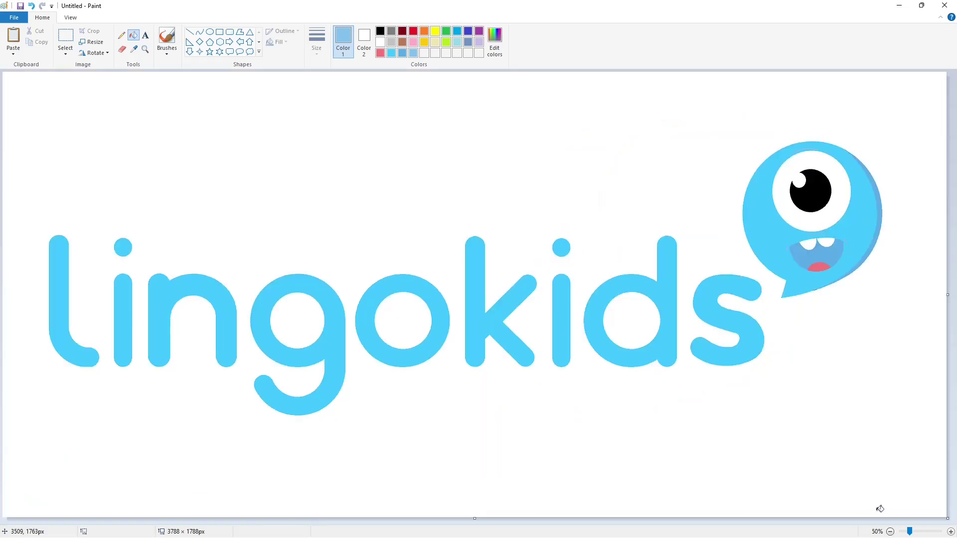